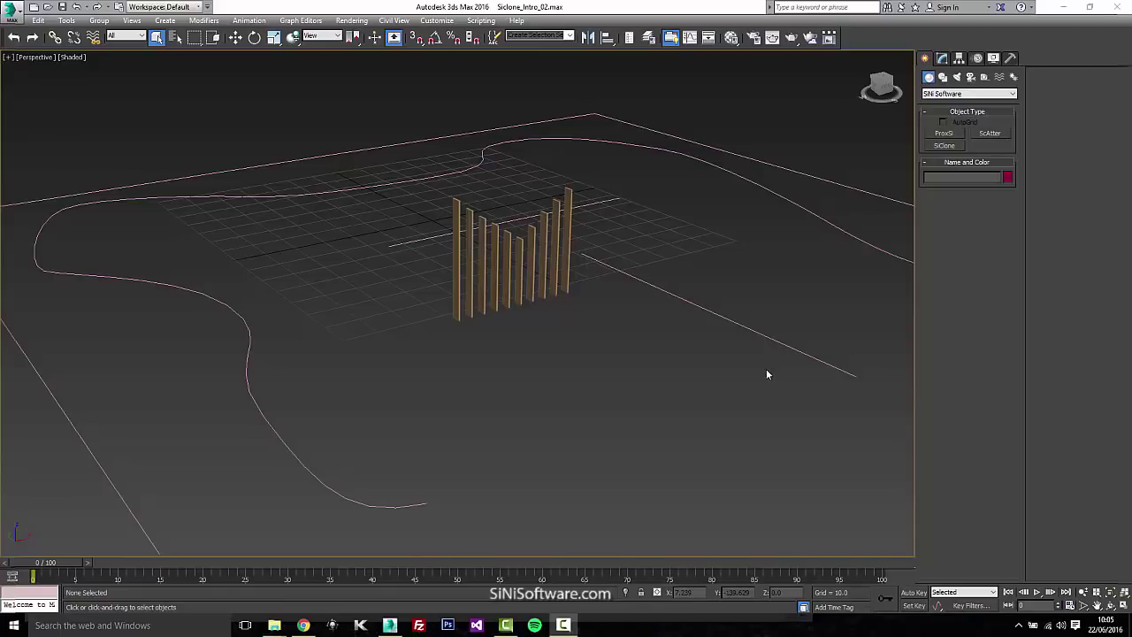
Create a SiClone object from the SiNi Software geometry category on the ground in front of the planks, with a logo size of about 25.65
{"action": "left_click", "coordinate": [942, 58]}
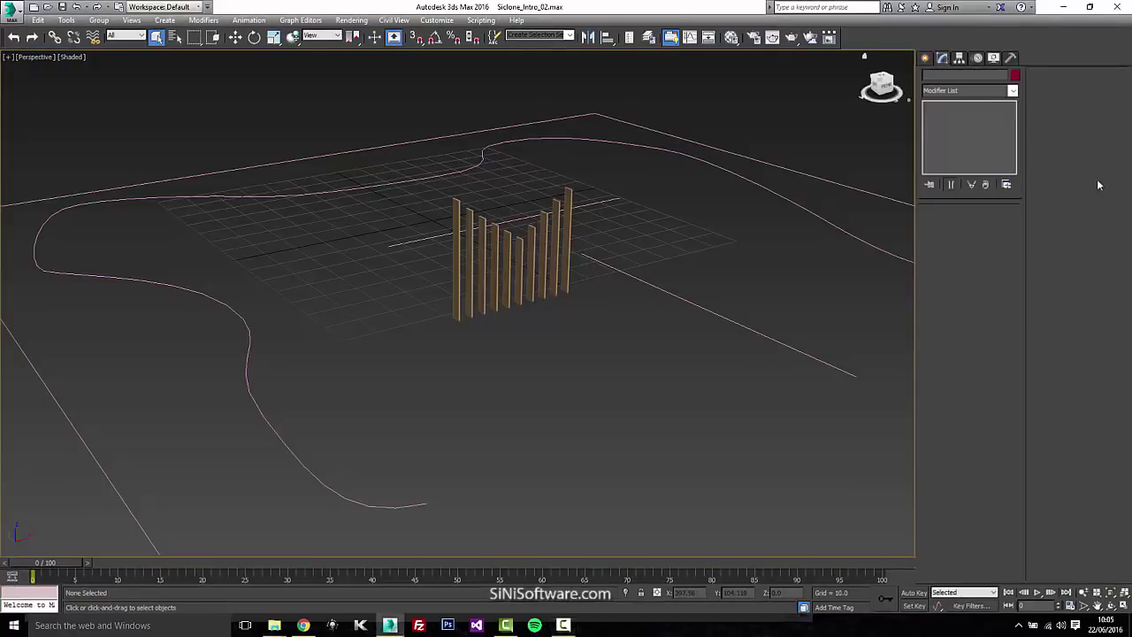
{"action": "left_click", "coordinate": [925, 58]}
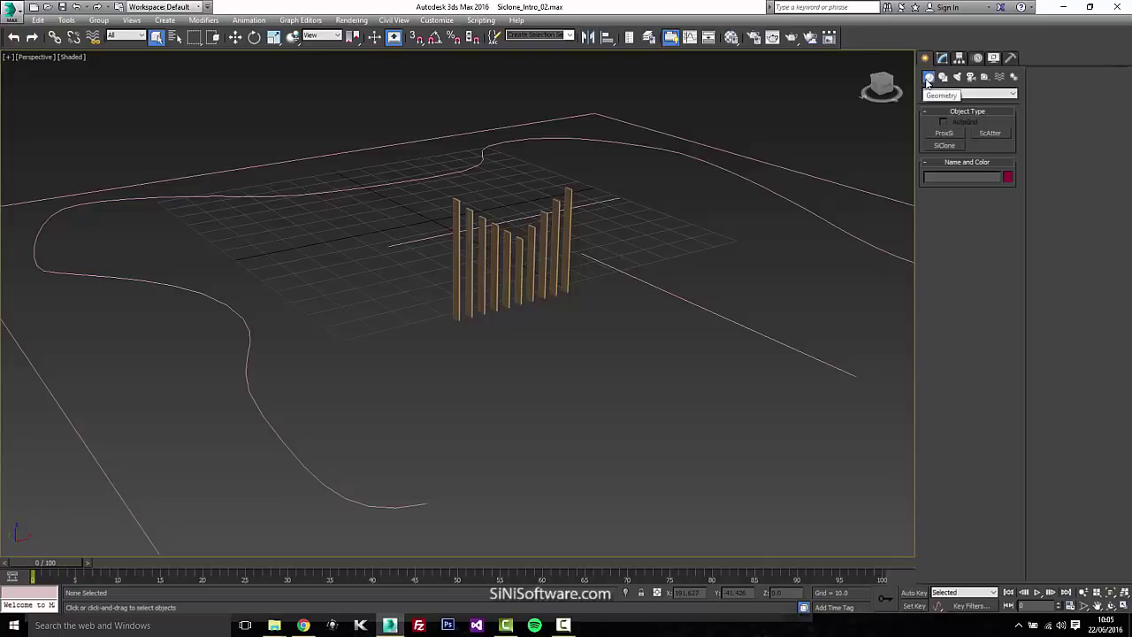
{"action": "left_click", "coordinate": [973, 95]}
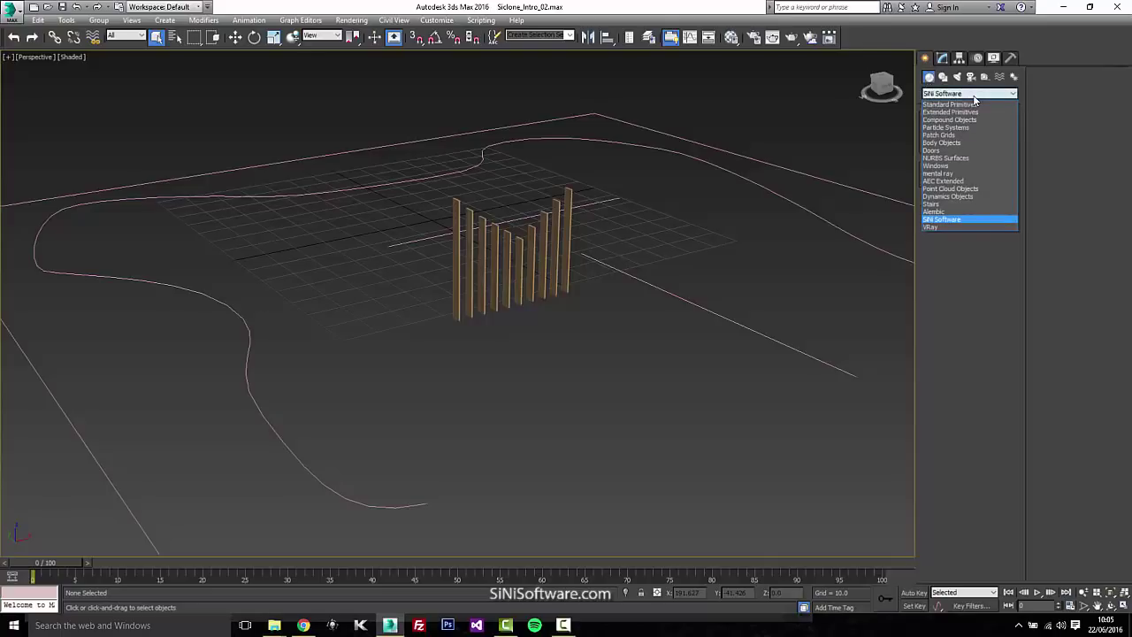
{"action": "left_click", "coordinate": [974, 99]}
{"action": "left_click", "coordinate": [945, 145]}
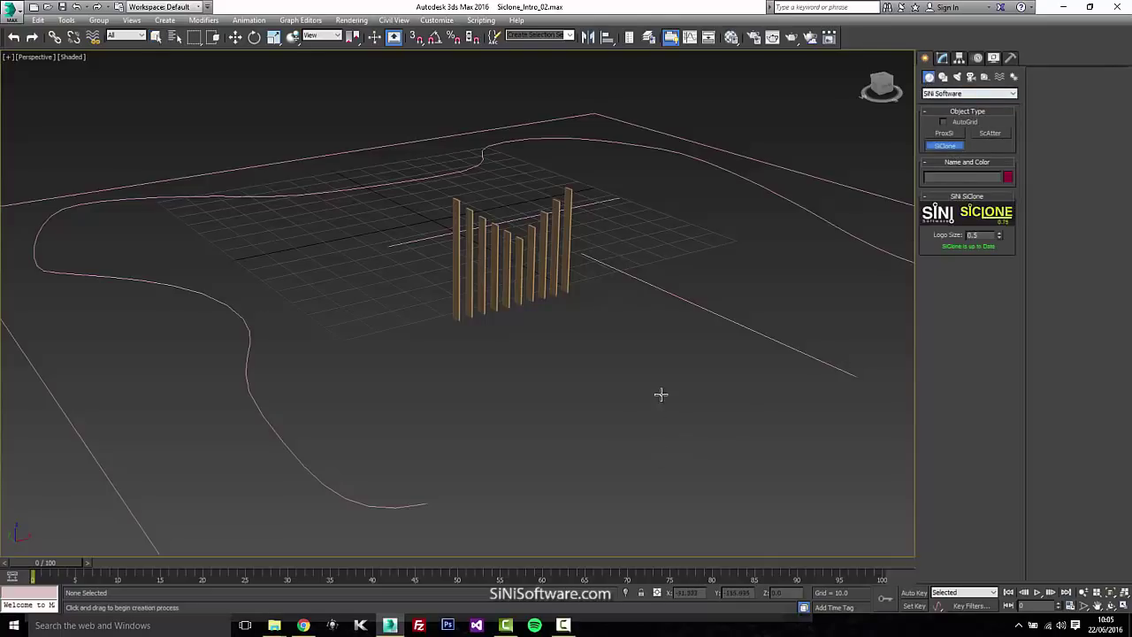
{"action": "left_click_drag", "start_coordinate": [660, 391], "coordinate": [700, 321]}
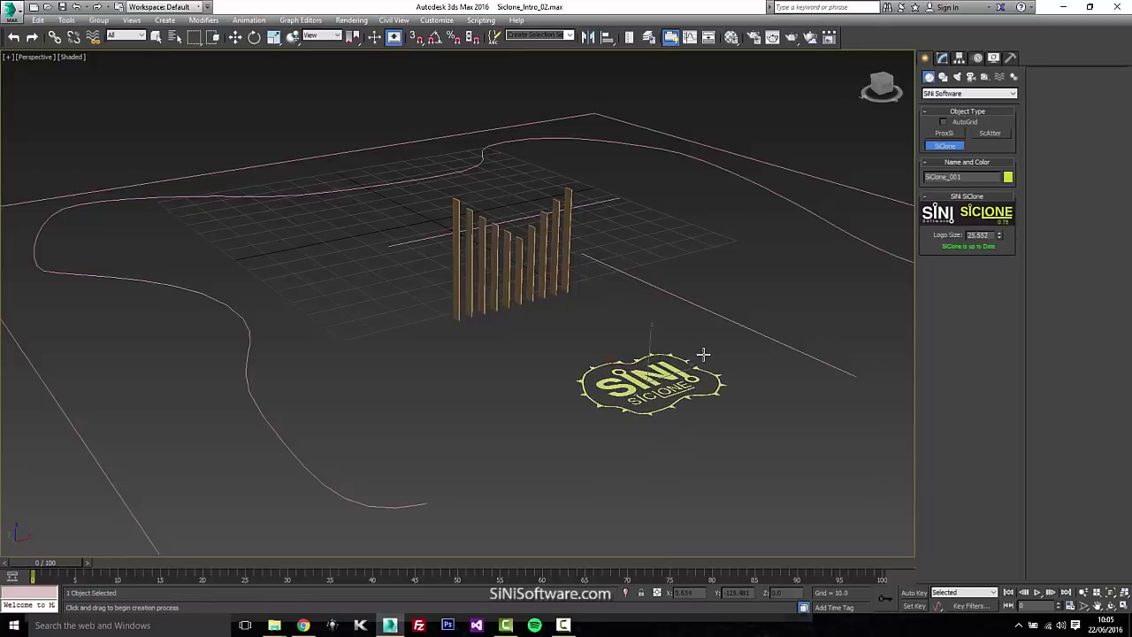
{"action": "right_click", "coordinate": [705, 360]}
{"action": "scroll", "coordinate": [706, 367], "scroll_direction": "up", "scroll_amount": 5}
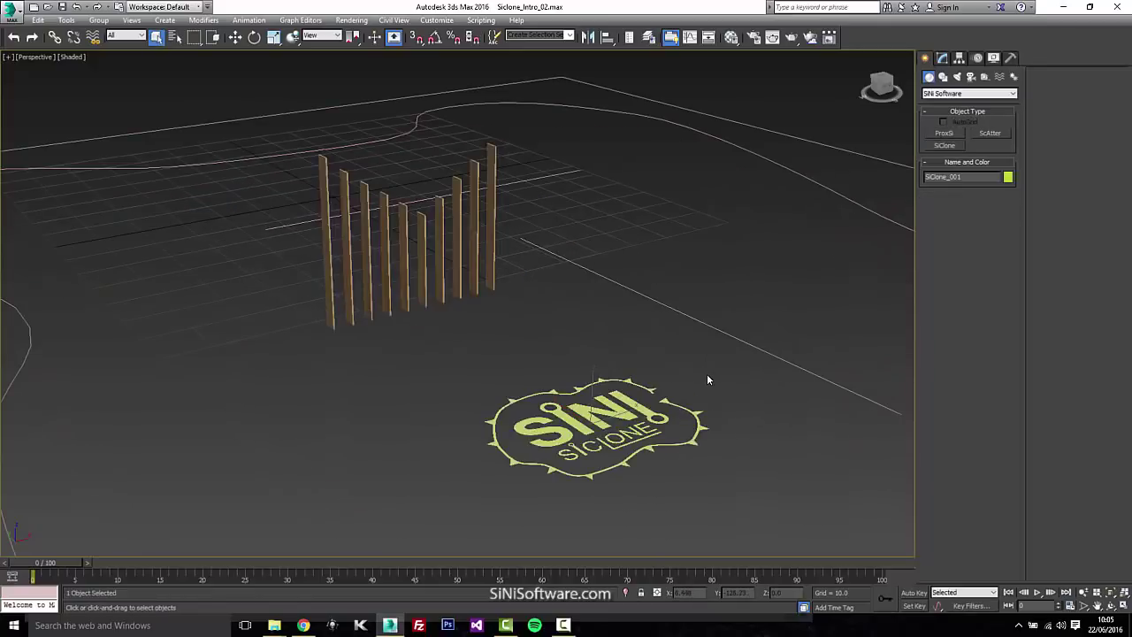
Assign Spline_For_SiClone_001 as the spline path of the new SiClone object
{"action": "left_click", "coordinate": [942, 58]}
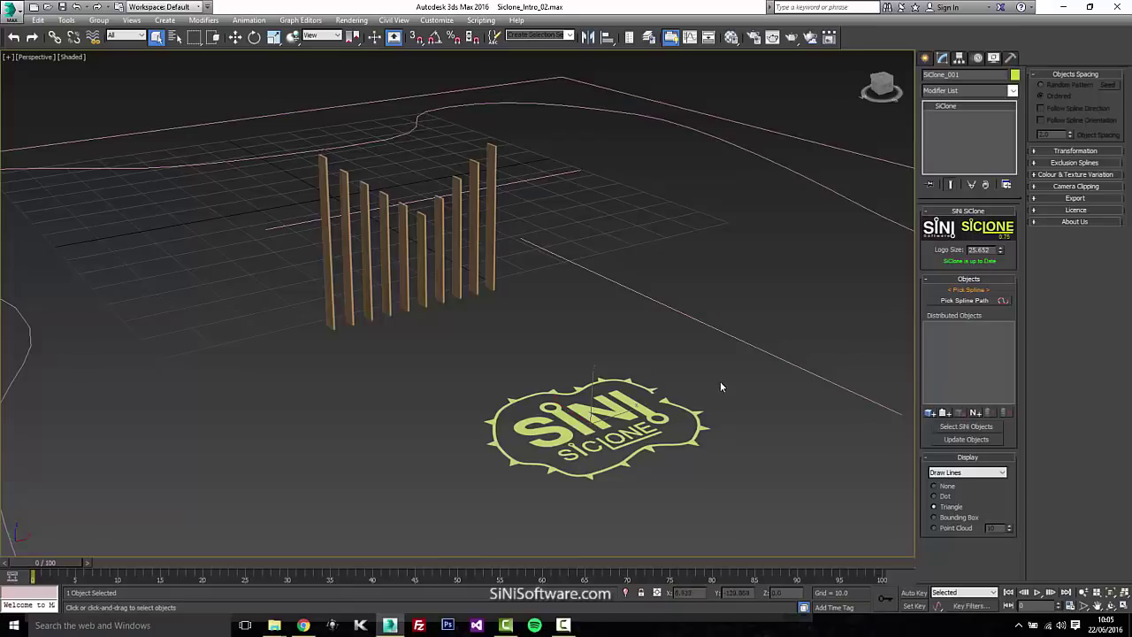
{"action": "middle_click_drag", "start_coordinate": [720, 380], "coordinate": [731, 379]}
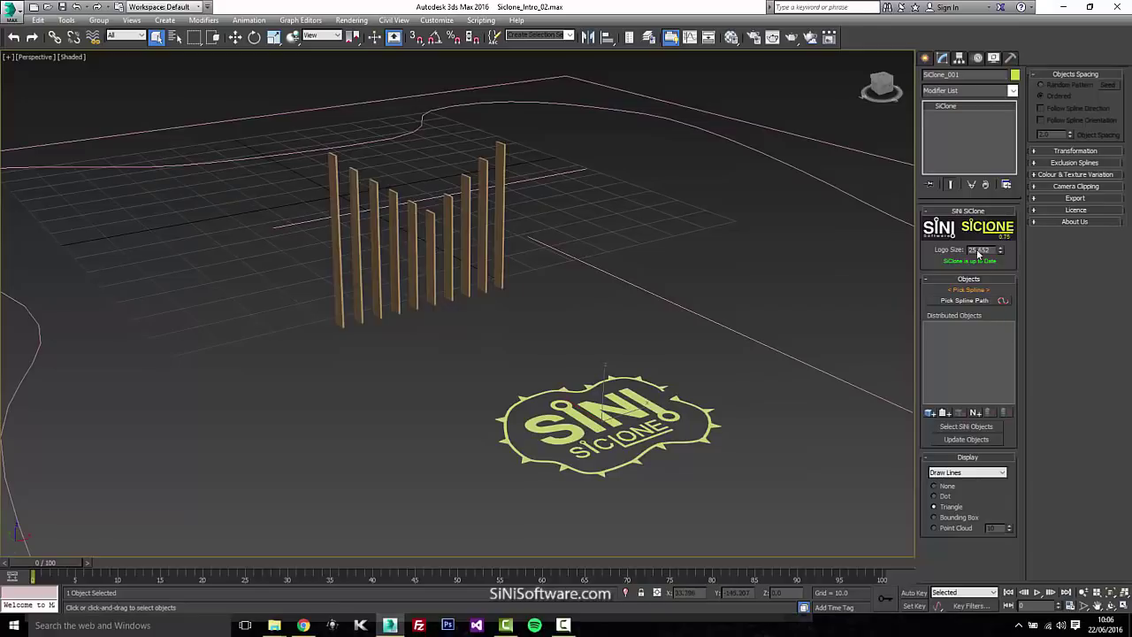
{"action": "middle_click_drag", "start_coordinate": [517, 378], "coordinate": [539, 384]}
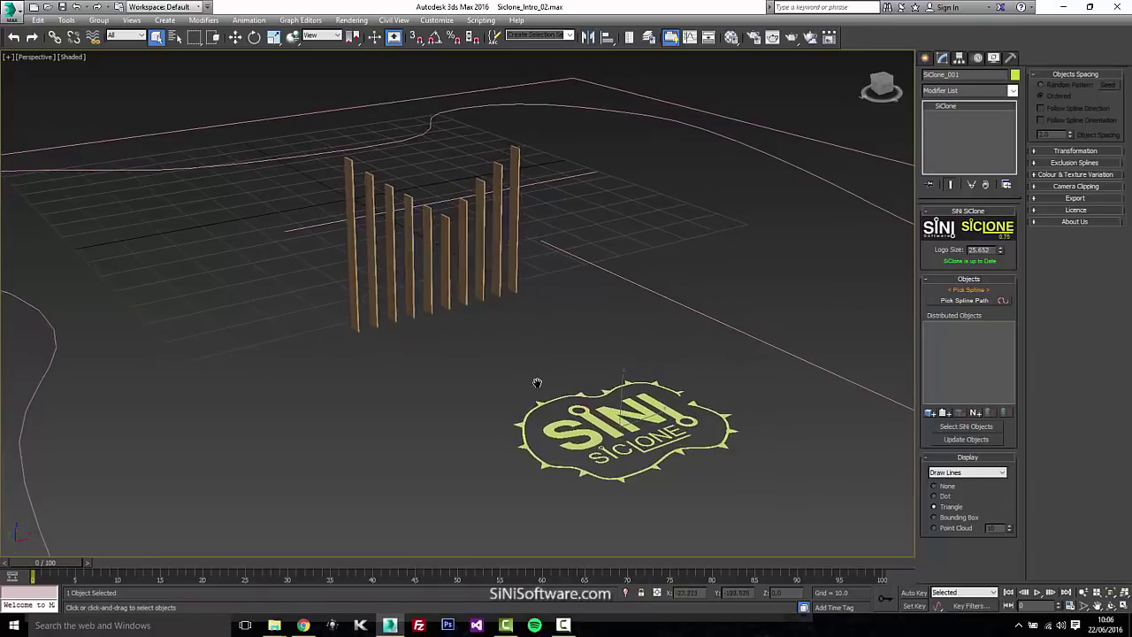
{"action": "scroll", "coordinate": [538, 384], "scroll_direction": "down", "scroll_amount": 2}
{"action": "scroll", "coordinate": [779, 380], "scroll_direction": "up", "scroll_amount": 2}
{"action": "middle_click_drag", "start_coordinate": [743, 370], "coordinate": [806, 359]}
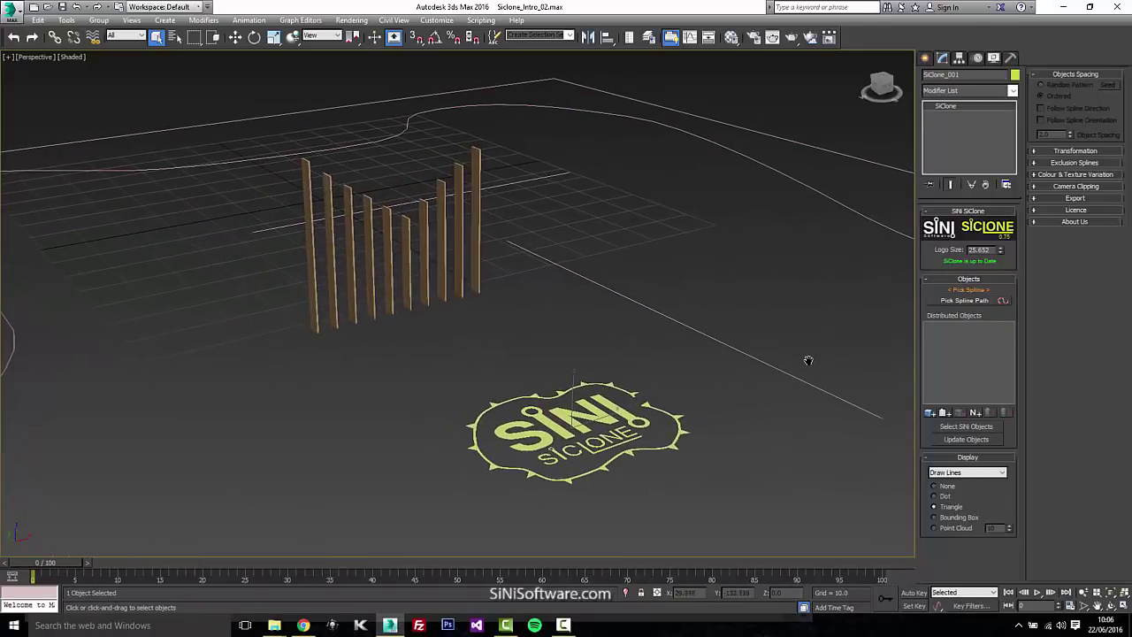
{"action": "left_click", "coordinate": [977, 302]}
{"action": "left_click", "coordinate": [757, 363]}
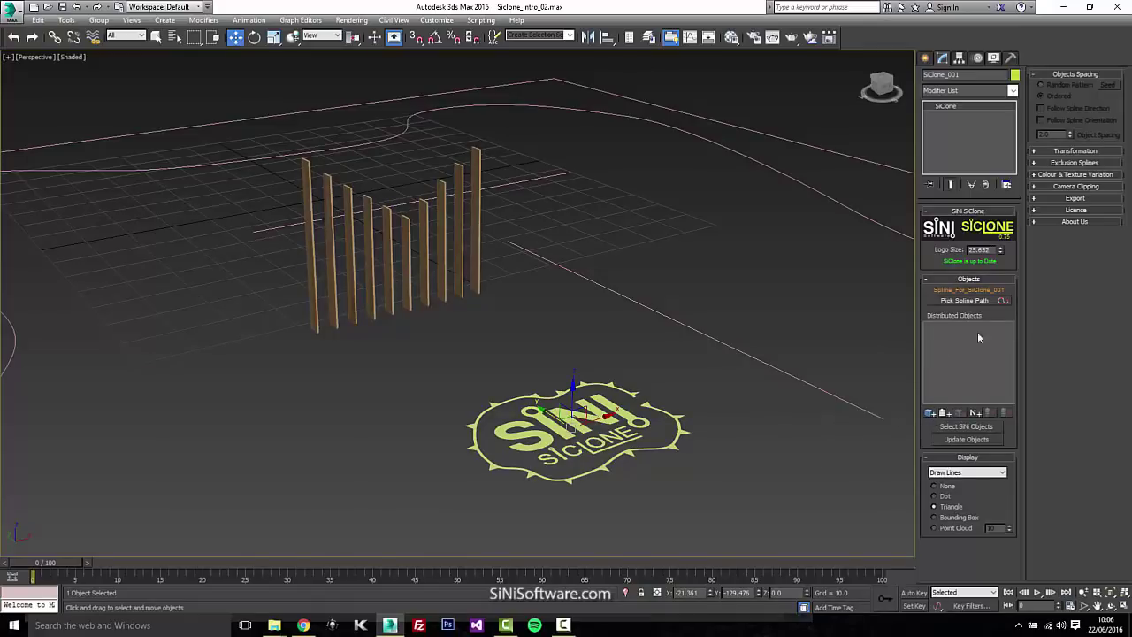
Add all ten wooden planks, Box001 through Box010, to the SiClone's distributed objects
{"action": "left_click", "coordinate": [930, 413]}
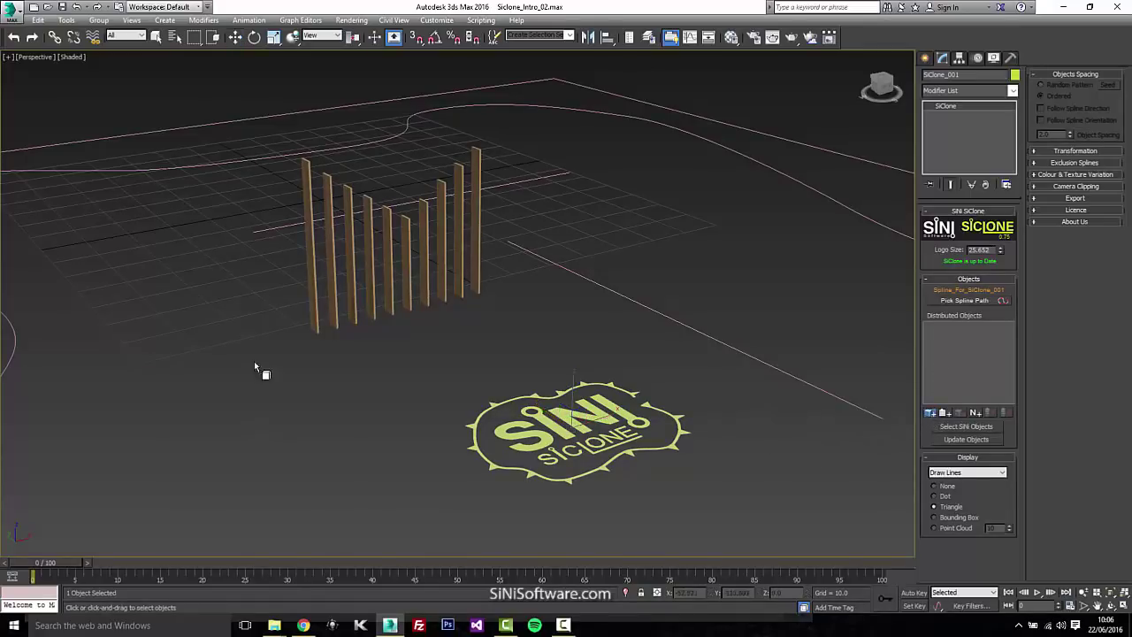
{"action": "left_click", "coordinate": [316, 323]}
{"action": "left_click", "coordinate": [337, 322]}
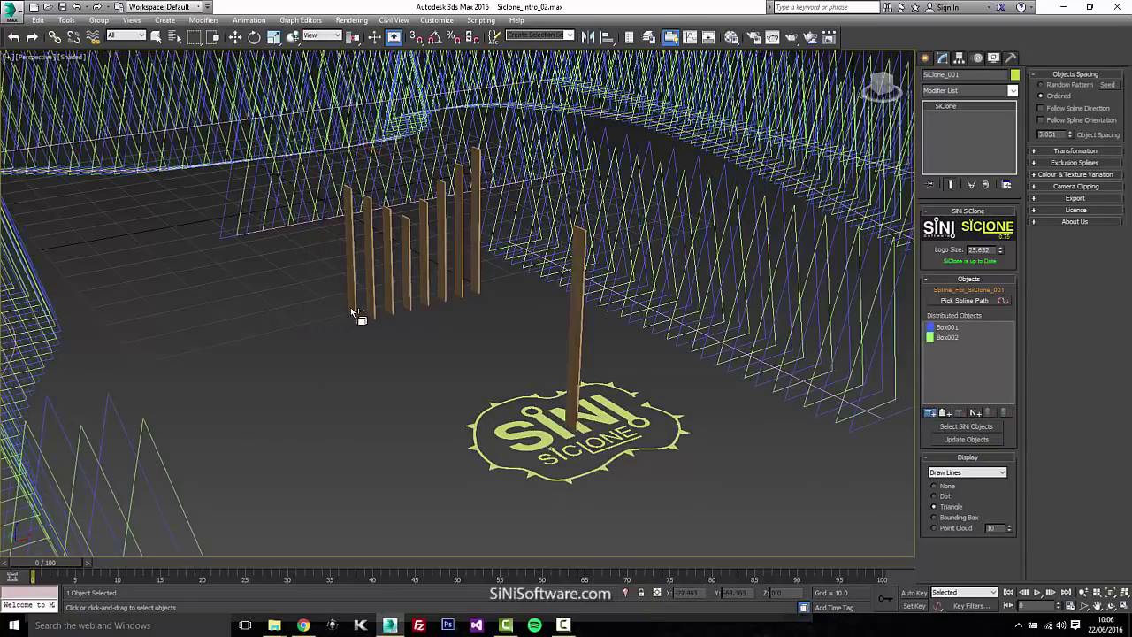
{"action": "left_click", "coordinate": [362, 317]}
{"action": "left_click", "coordinate": [377, 315]}
{"action": "left_click", "coordinate": [392, 301]}
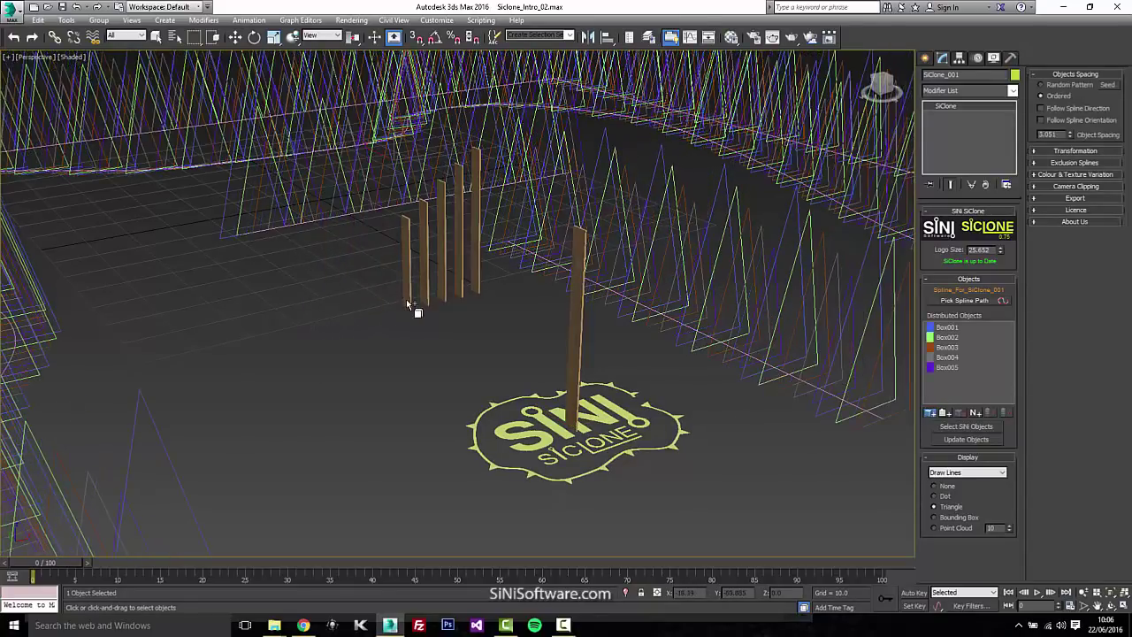
{"action": "left_click", "coordinate": [408, 303]}
{"action": "left_click", "coordinate": [429, 296]}
{"action": "left_click", "coordinate": [445, 293]}
{"action": "left_click", "coordinate": [459, 290]}
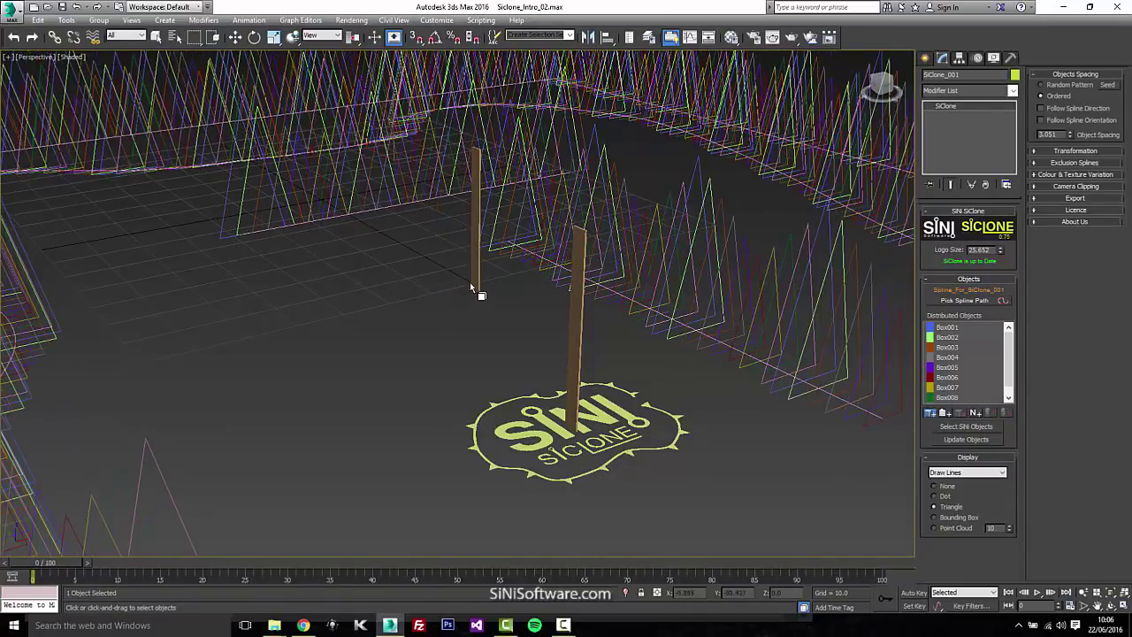
{"action": "left_click", "coordinate": [476, 289]}
{"action": "key", "text": "w"}
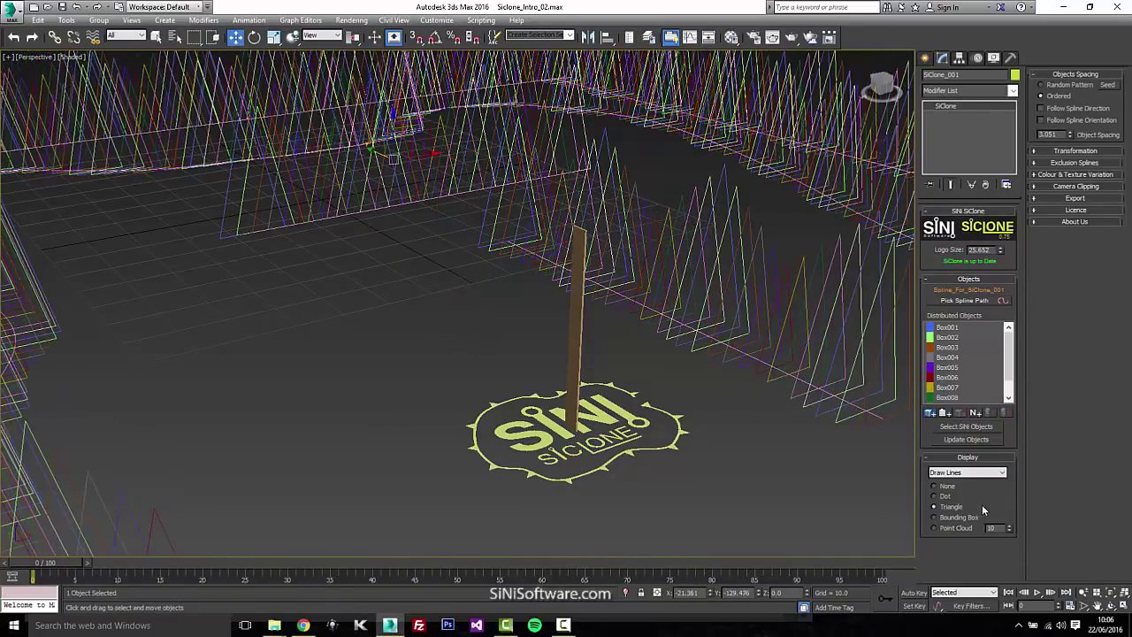
Switch the SiClone display to Draw Mesh so the clones are drawn as solid bounding boxes along the splines
{"action": "left_click", "coordinate": [966, 472]}
{"action": "left_click", "coordinate": [962, 491]}
{"action": "mouse_move", "coordinate": [406, 407]}
{"action": "middle_mouse_down", "text": "alt"}
{"action": "mouse_move", "coordinate": [380, 416]}
{"action": "mouse_move", "coordinate": [523, 376]}
{"action": "middle_mouse_up", "text": "alt"}
{"action": "scroll", "coordinate": [380, 416], "scroll_direction": "down", "scroll_amount": 5}
{"action": "scroll", "coordinate": [524, 377], "scroll_direction": "up", "scroll_amount": 3}
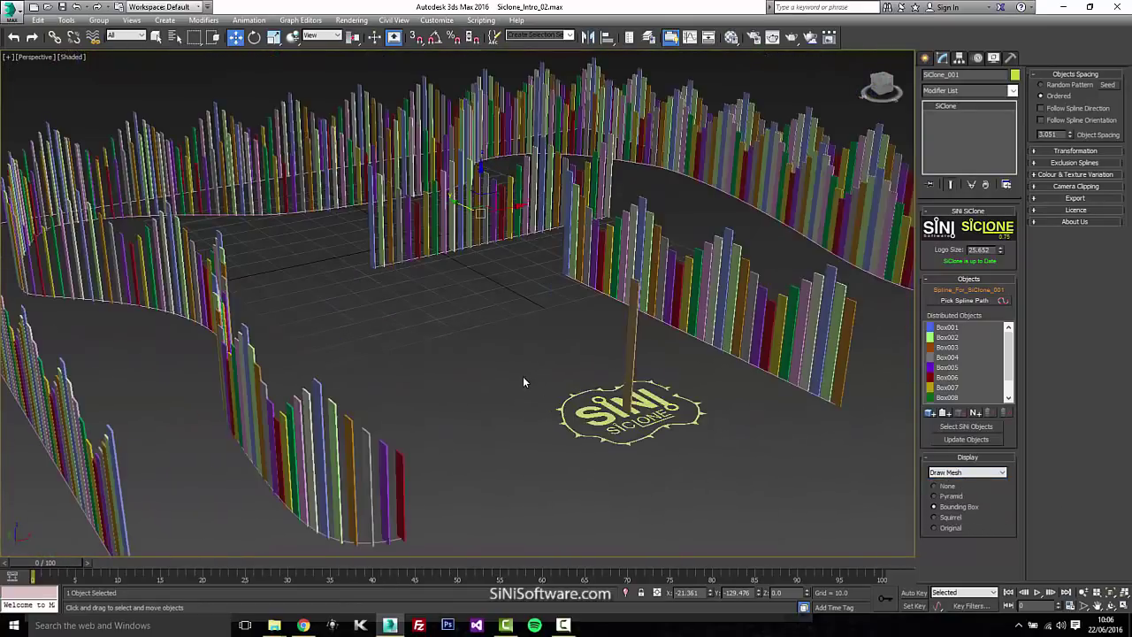
{"action": "scroll", "coordinate": [596, 373], "scroll_direction": "down", "scroll_amount": 4}
{"action": "scroll", "coordinate": [585, 372], "scroll_direction": "up", "scroll_amount": 4}
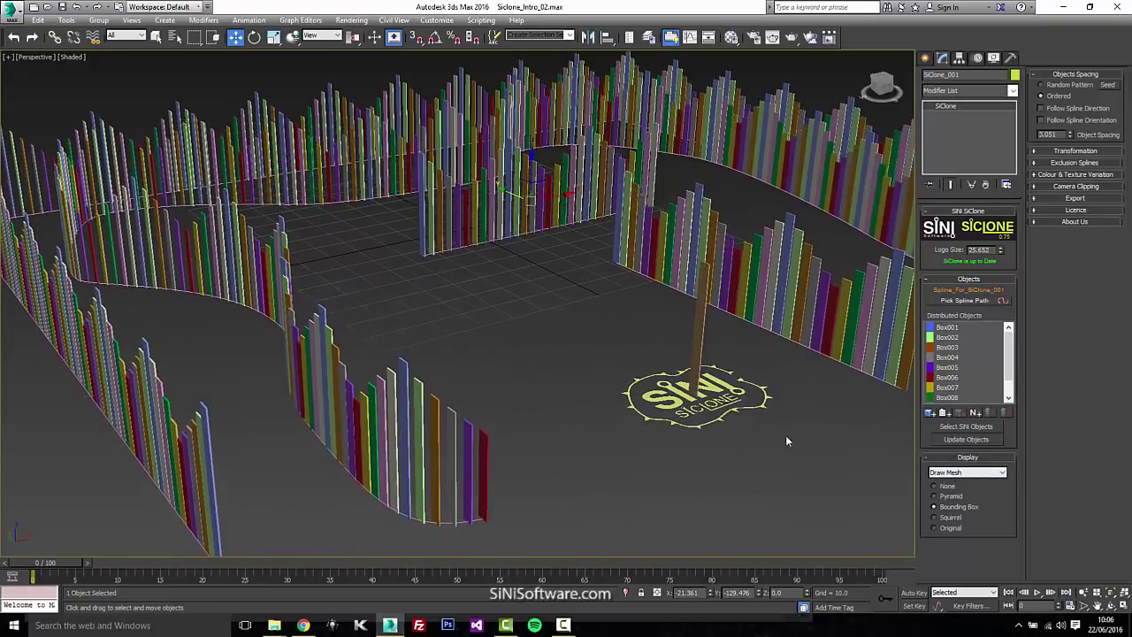
Preview the clones in the Pyramid, Bounding Box, Squirrel and Original mesh display modes
{"action": "left_click", "coordinate": [951, 495]}
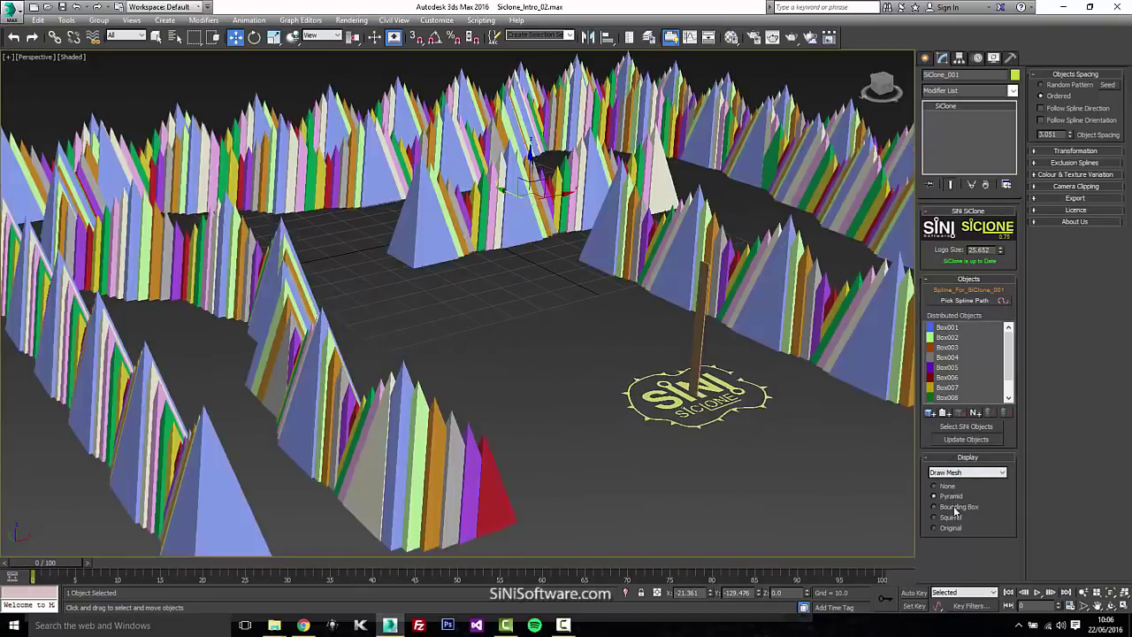
{"action": "left_click", "coordinate": [953, 506]}
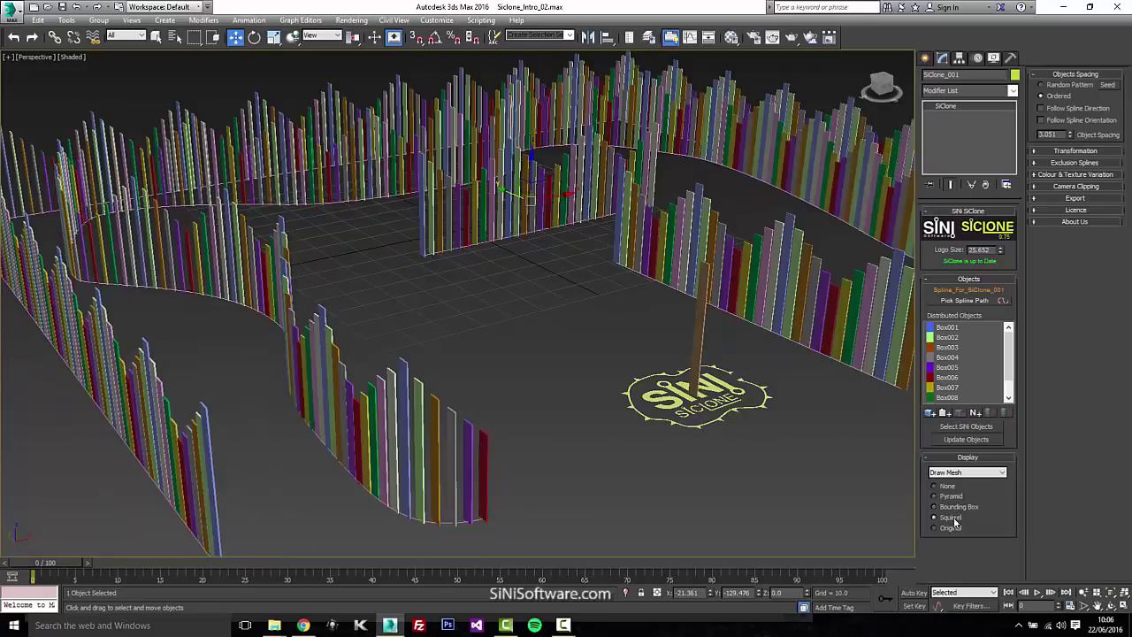
{"action": "left_click", "coordinate": [955, 521]}
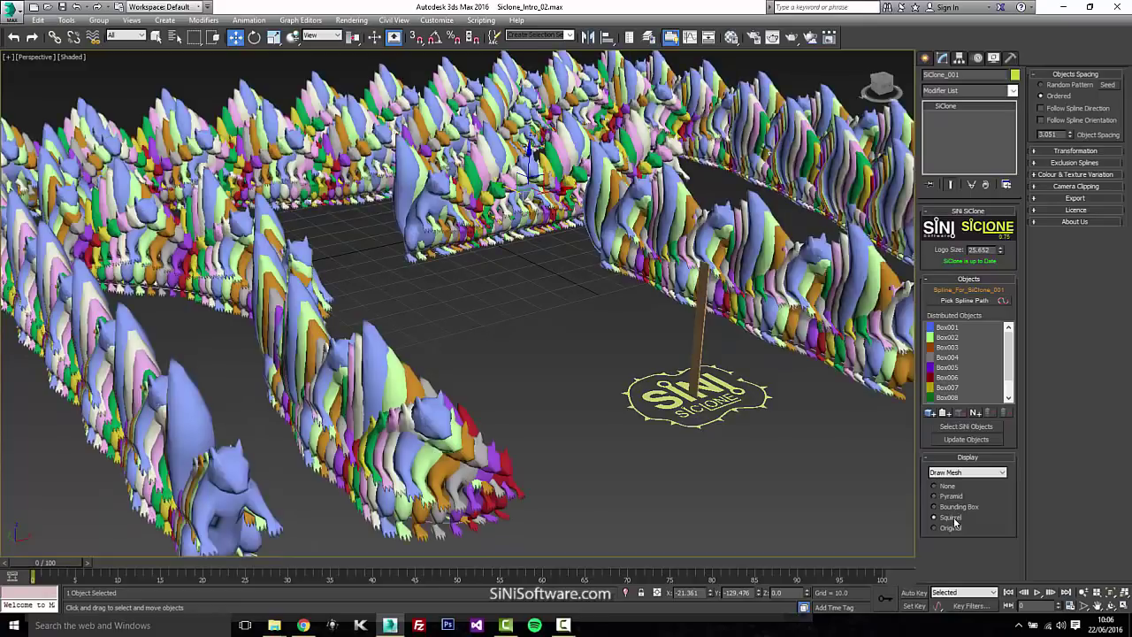
{"action": "left_click", "coordinate": [939, 527]}
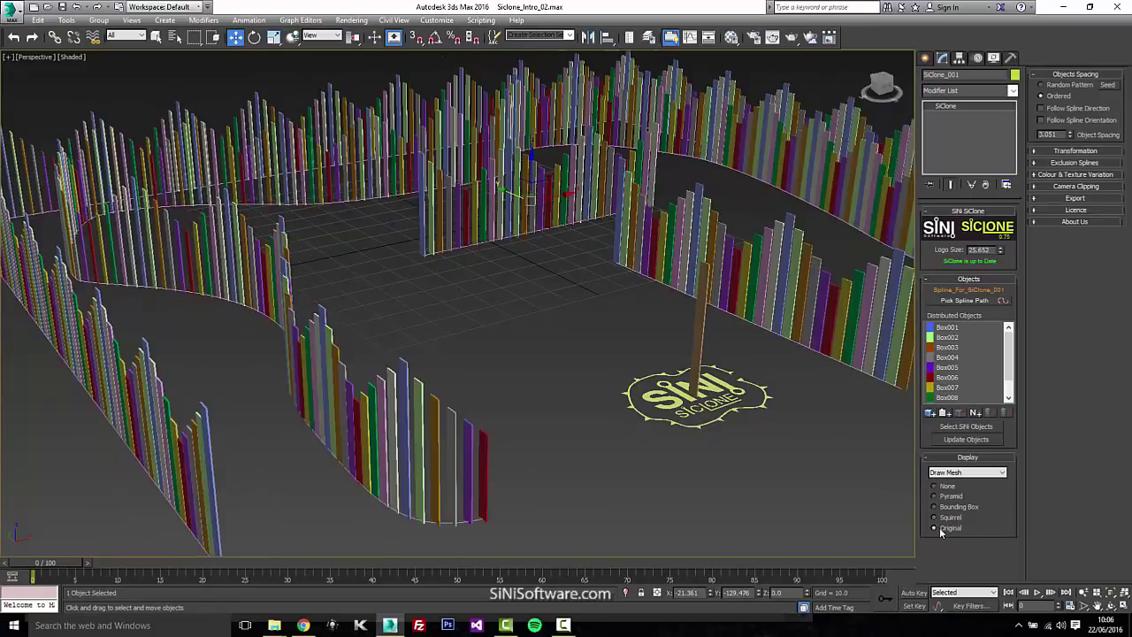
Display the clones with Draw Lines as a Point Cloud, varying the point count and ending at 1
{"action": "left_click", "coordinate": [967, 474]}
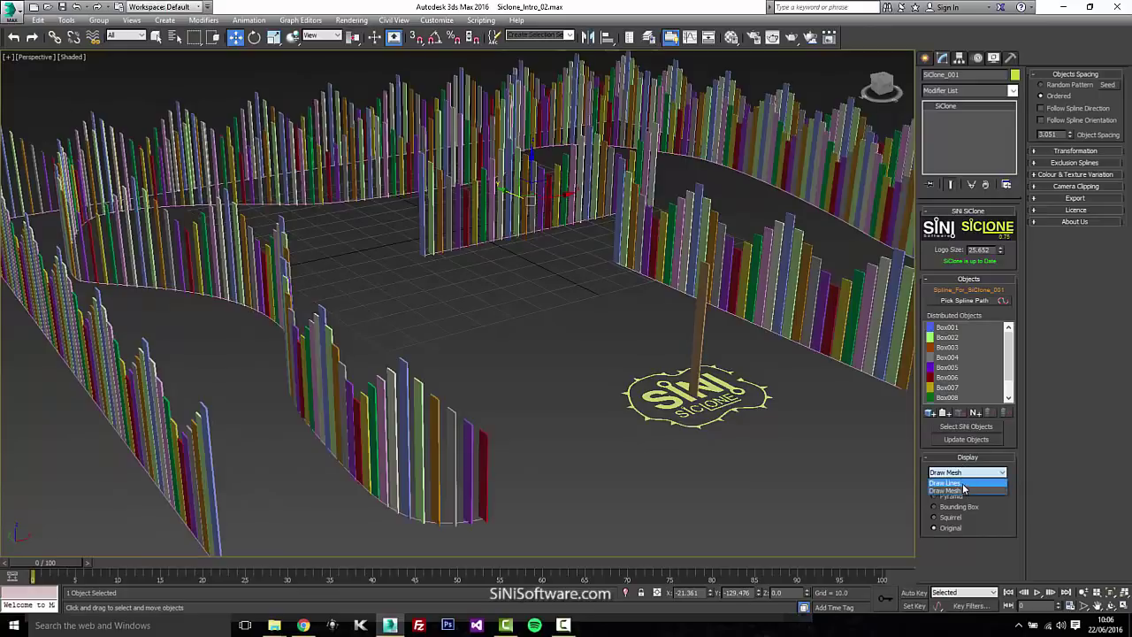
{"action": "left_click", "coordinate": [963, 484]}
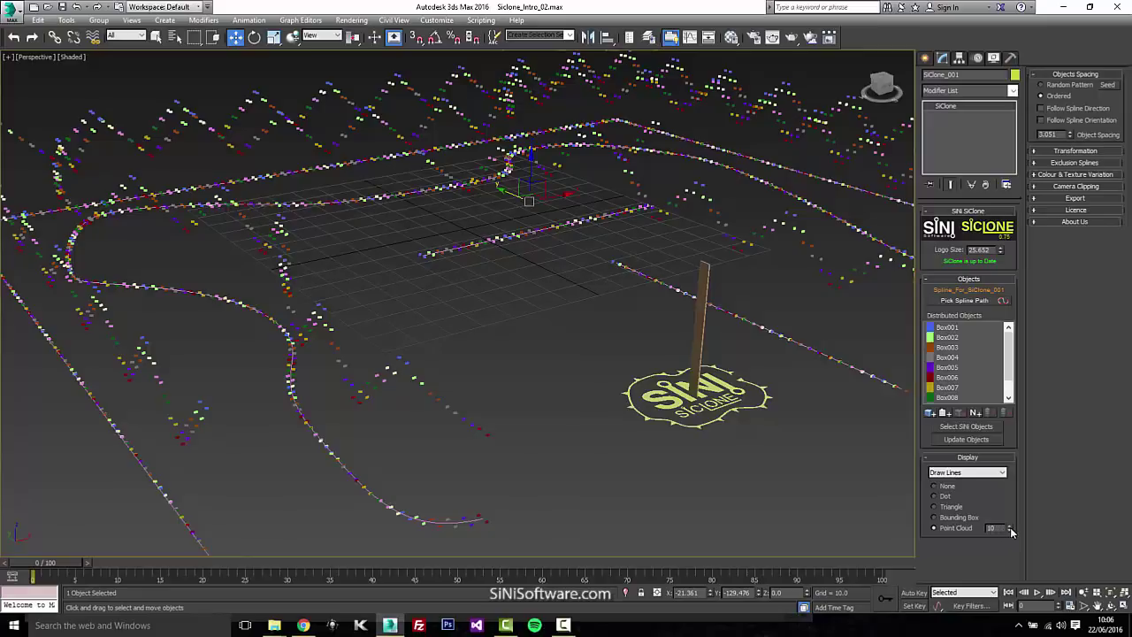
{"action": "left_click_drag", "start_coordinate": [1011, 529], "coordinate": [1010, 434]}
{"action": "left_click_drag", "start_coordinate": [1010, 531], "coordinate": [1010, 636]}
Preview the clones in the Bounding Box, Triangle, Dot and None line display modes
{"action": "left_click", "coordinate": [959, 519]}
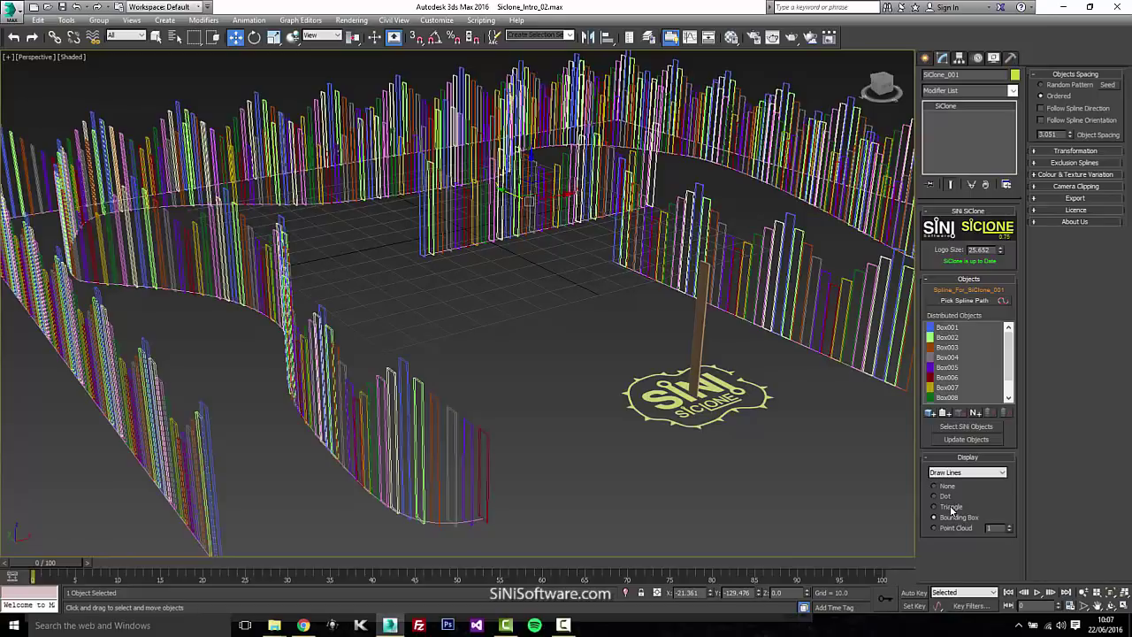
{"action": "left_click", "coordinate": [951, 507]}
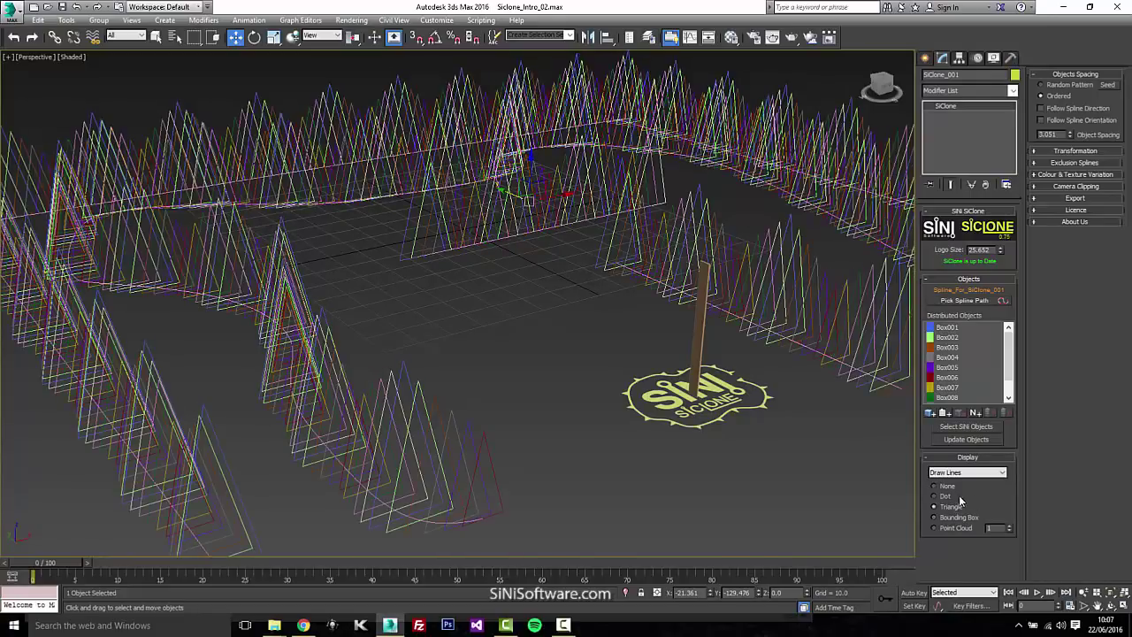
{"action": "left_click", "coordinate": [948, 498]}
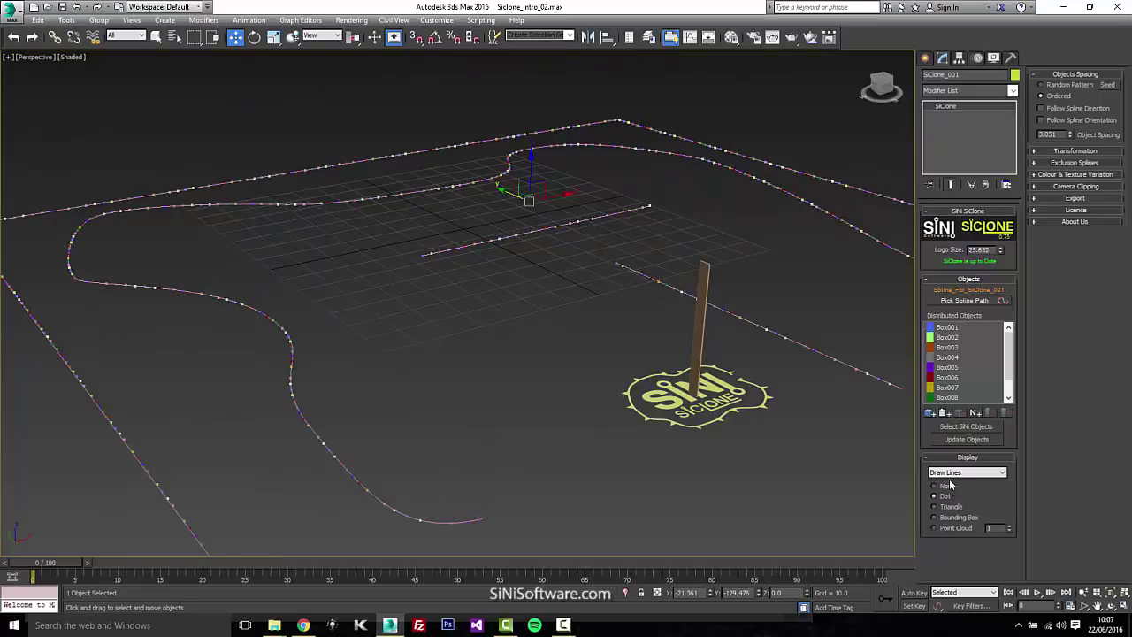
{"action": "left_click", "coordinate": [946, 486]}
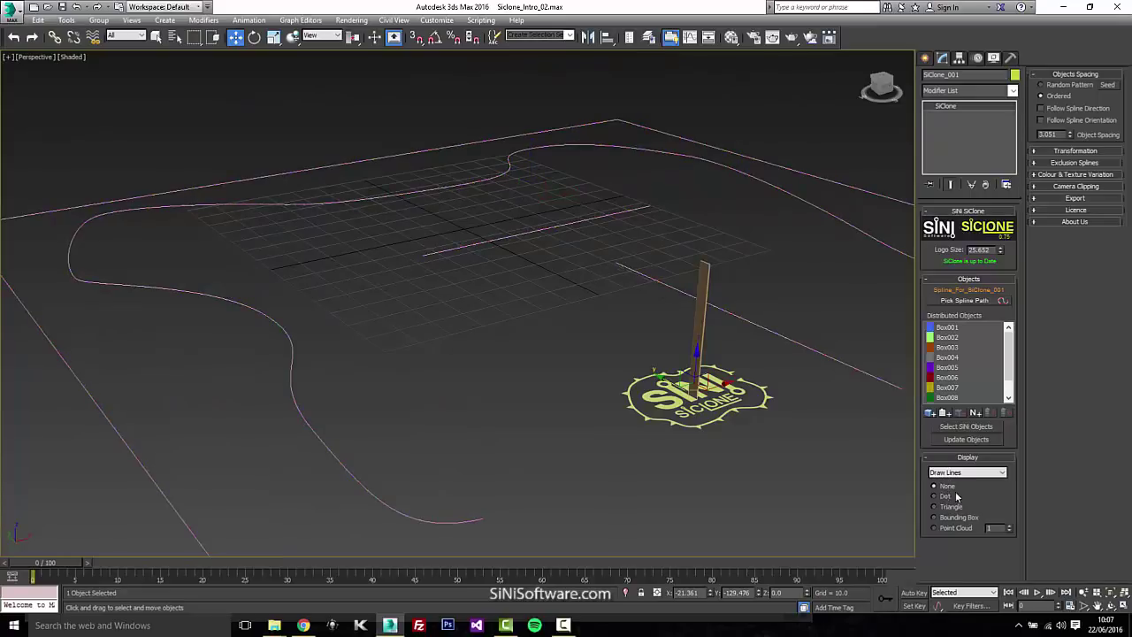
Return the SiClone display to Draw Mesh with the Bounding Box mode
{"action": "left_click", "coordinate": [963, 474]}
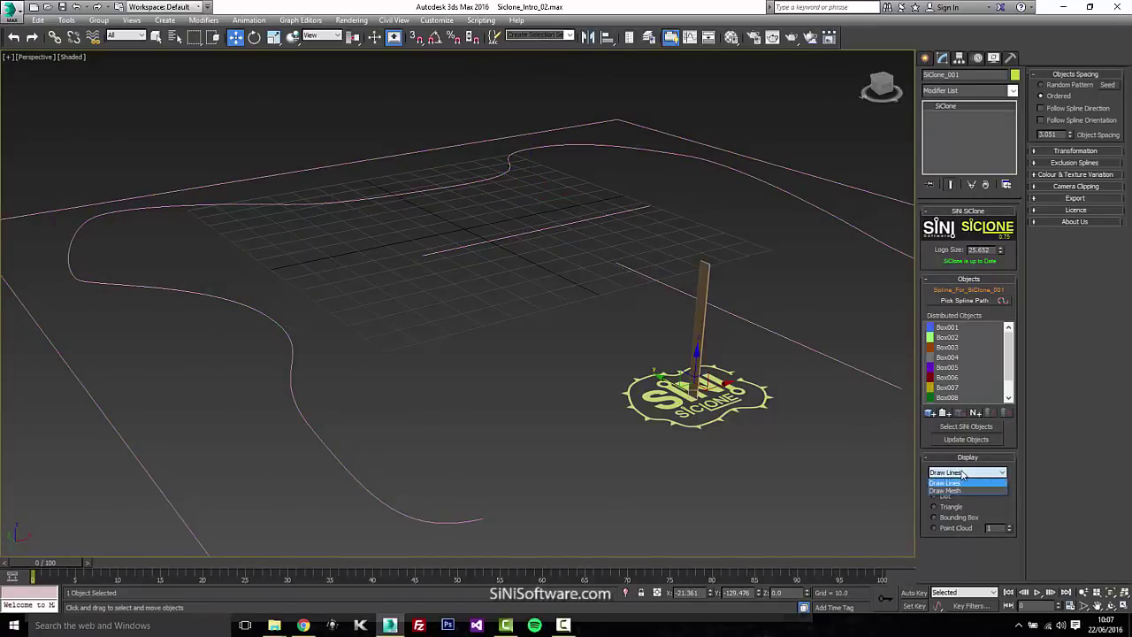
{"action": "left_click", "coordinate": [962, 489]}
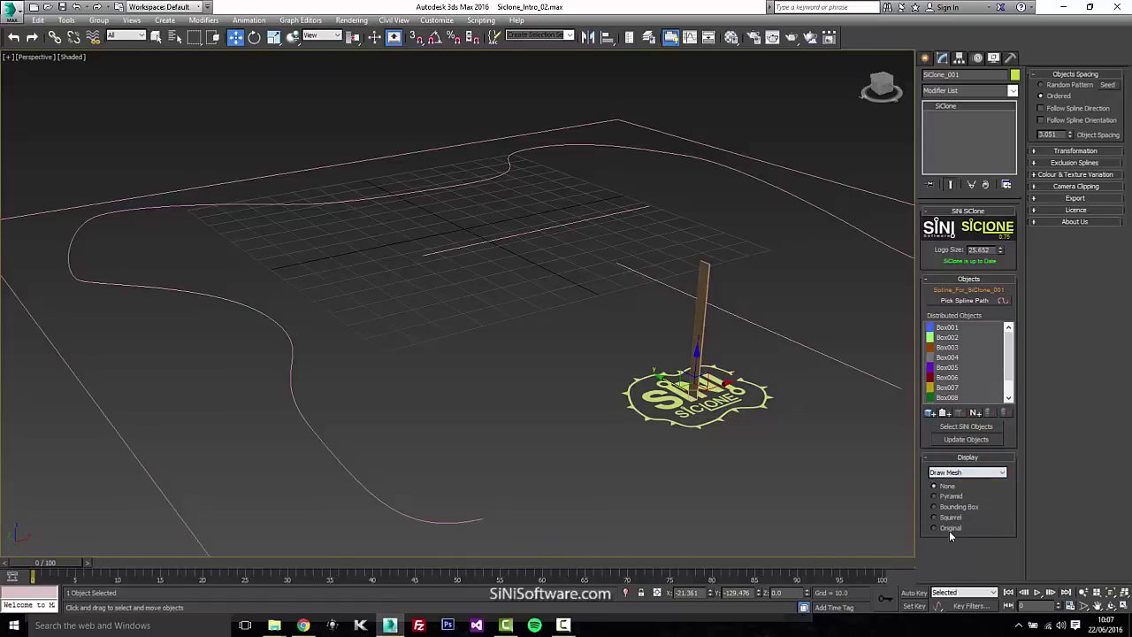
{"action": "left_click", "coordinate": [953, 506]}
{"action": "scroll", "coordinate": [541, 245], "scroll_direction": "up", "scroll_amount": 5}
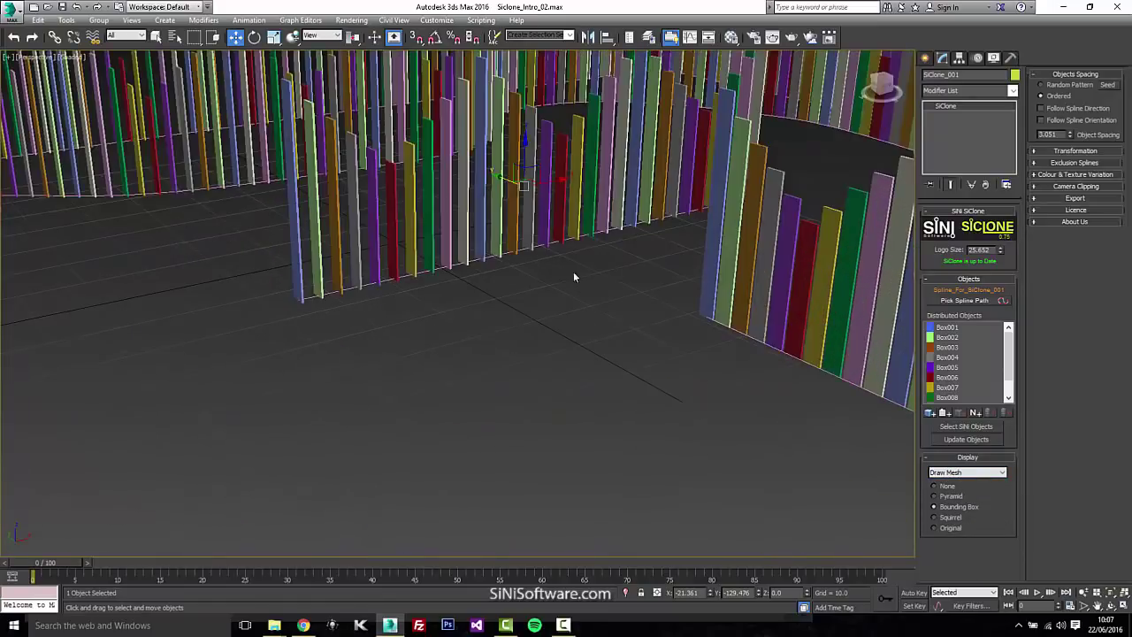
{"action": "mouse_move", "coordinate": [580, 272]}
{"action": "middle_mouse_down"}
{"action": "mouse_move", "coordinate": [574, 262]}
{"action": "mouse_move", "coordinate": [594, 271]}
{"action": "mouse_move", "coordinate": [576, 289]}
{"action": "middle_mouse_up"}
{"action": "scroll", "coordinate": [602, 270], "scroll_direction": "down", "scroll_amount": 5}
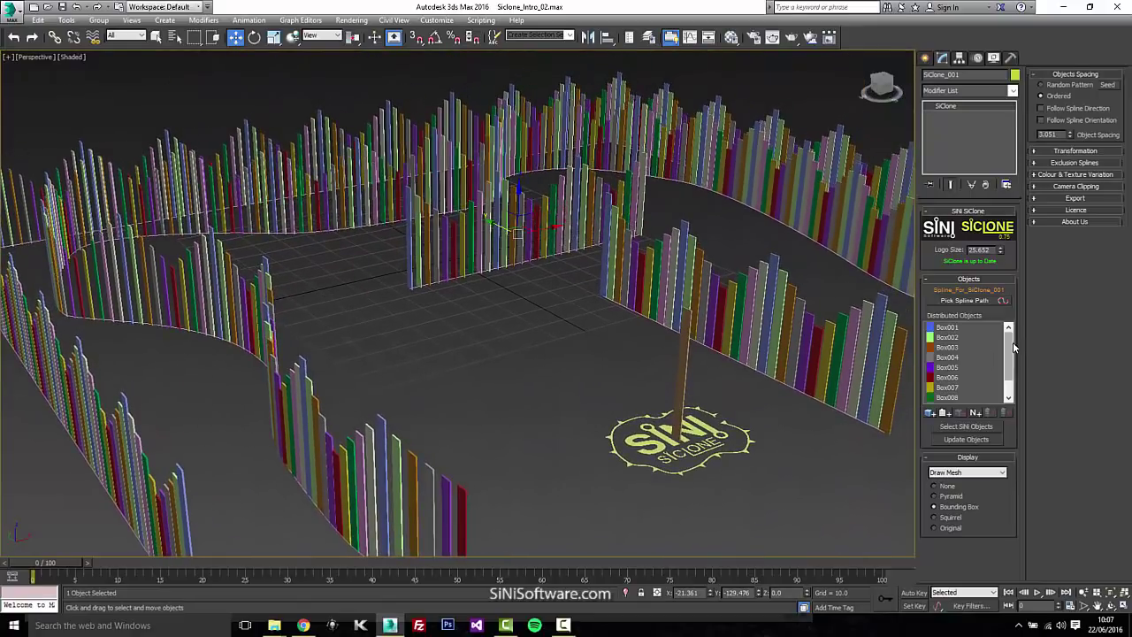
Move Box005 up one place in the distributed objects order, ahead of Box004
{"action": "mouse_move", "coordinate": [1012, 362]}
{"action": "left_mouse_down"}
{"action": "mouse_move", "coordinate": [1011, 406]}
{"action": "mouse_move", "coordinate": [1010, 374]}
{"action": "left_mouse_up"}
{"action": "middle_click_drag", "start_coordinate": [804, 328], "coordinate": [730, 342]}
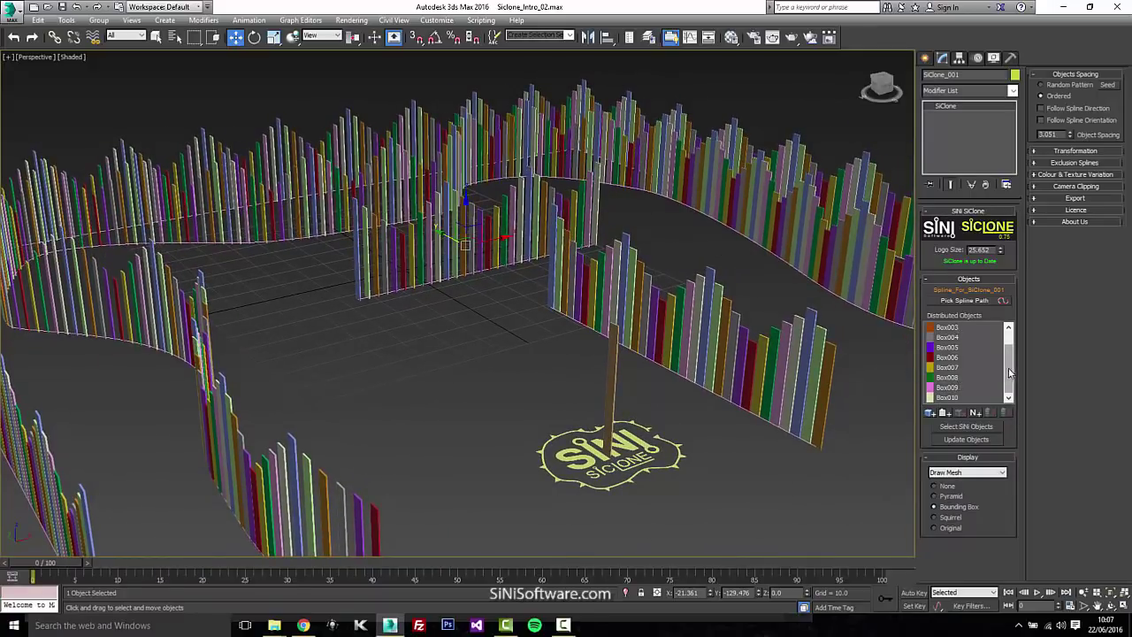
{"action": "left_click_drag", "start_coordinate": [1010, 365], "coordinate": [1010, 350]}
{"action": "left_click", "coordinate": [951, 367]}
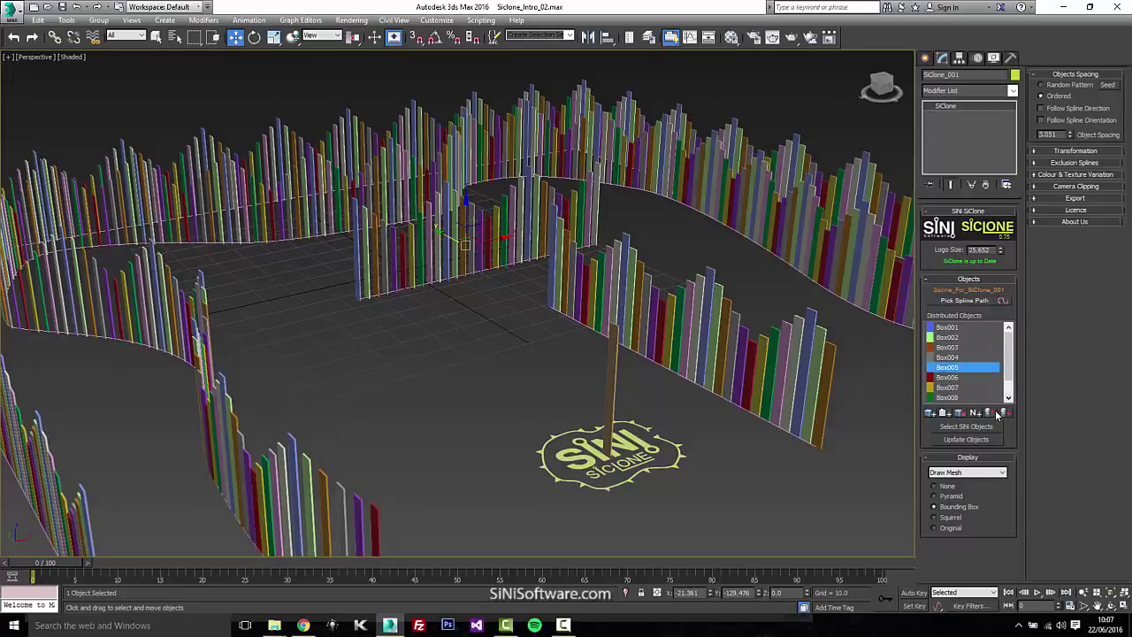
{"action": "left_click", "coordinate": [997, 413]}
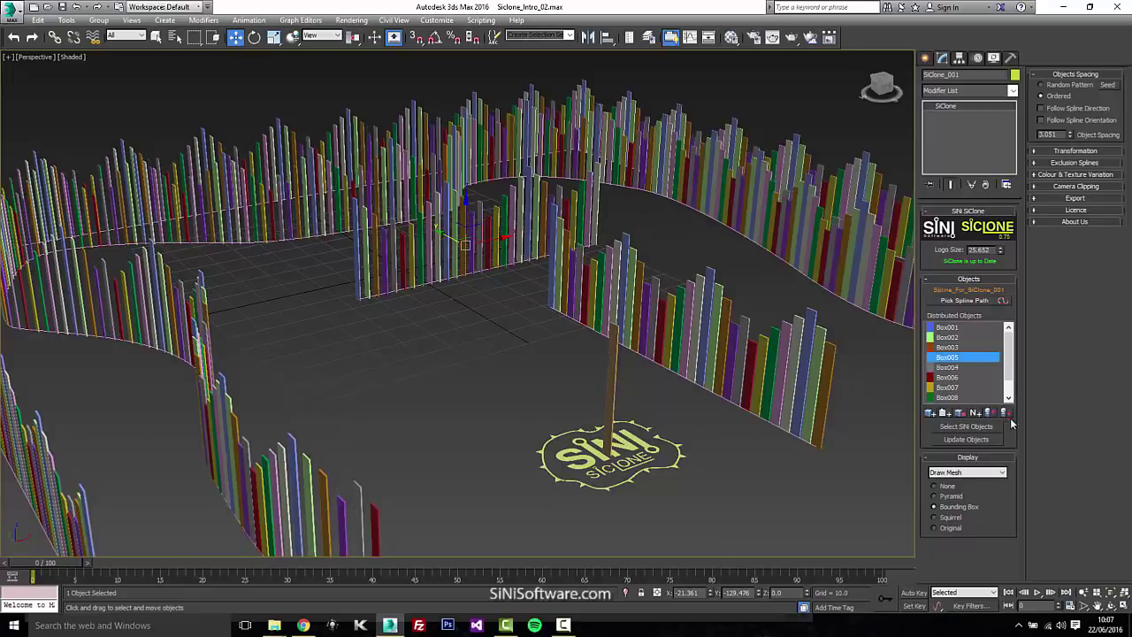
Move Box005 back down one place in the distributed objects order, behind Box004
{"action": "left_click", "coordinate": [1009, 414]}
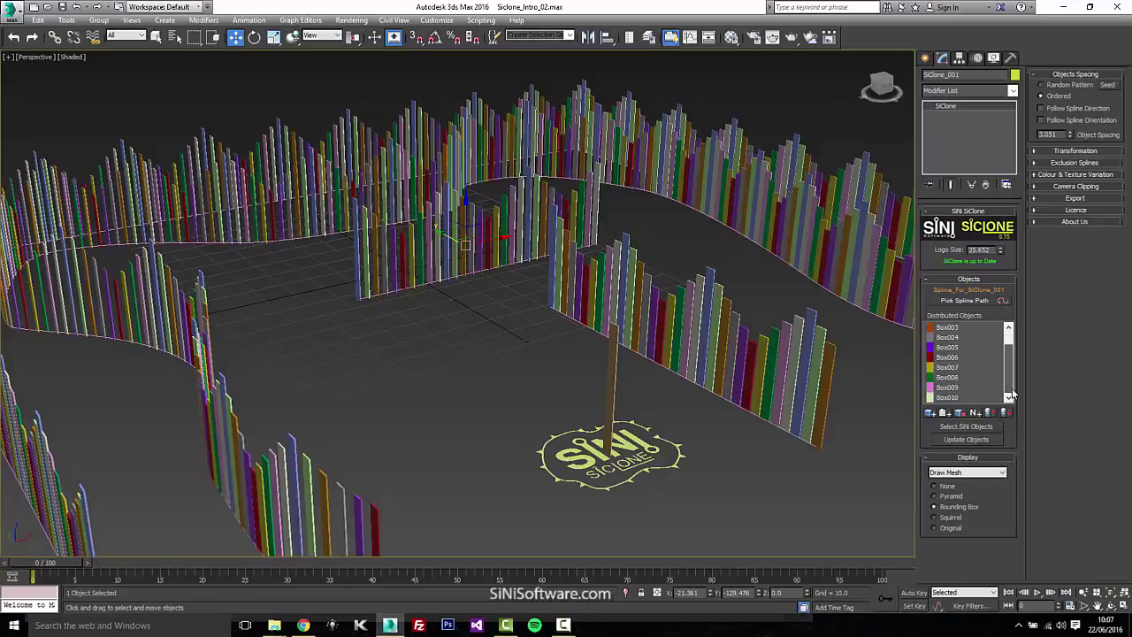
Add three Null Items after Box010 to leave gaps in the distributed plank pattern
{"action": "left_click_drag", "start_coordinate": [1009, 347], "coordinate": [1009, 409]}
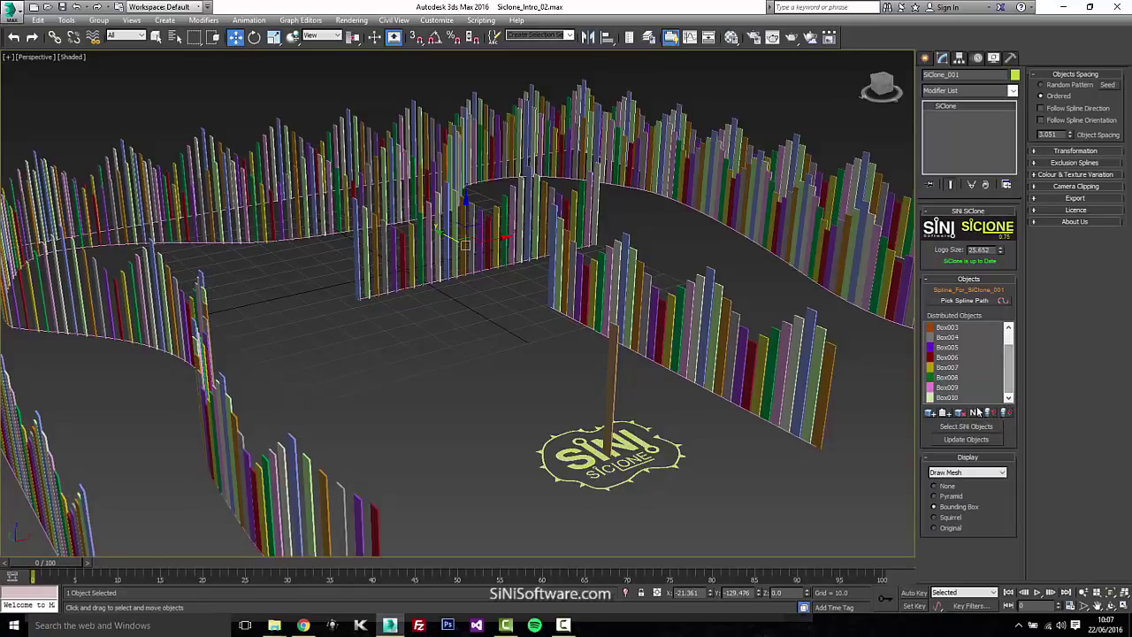
{"action": "left_click", "coordinate": [966, 398]}
{"action": "left_click", "coordinate": [975, 413]}
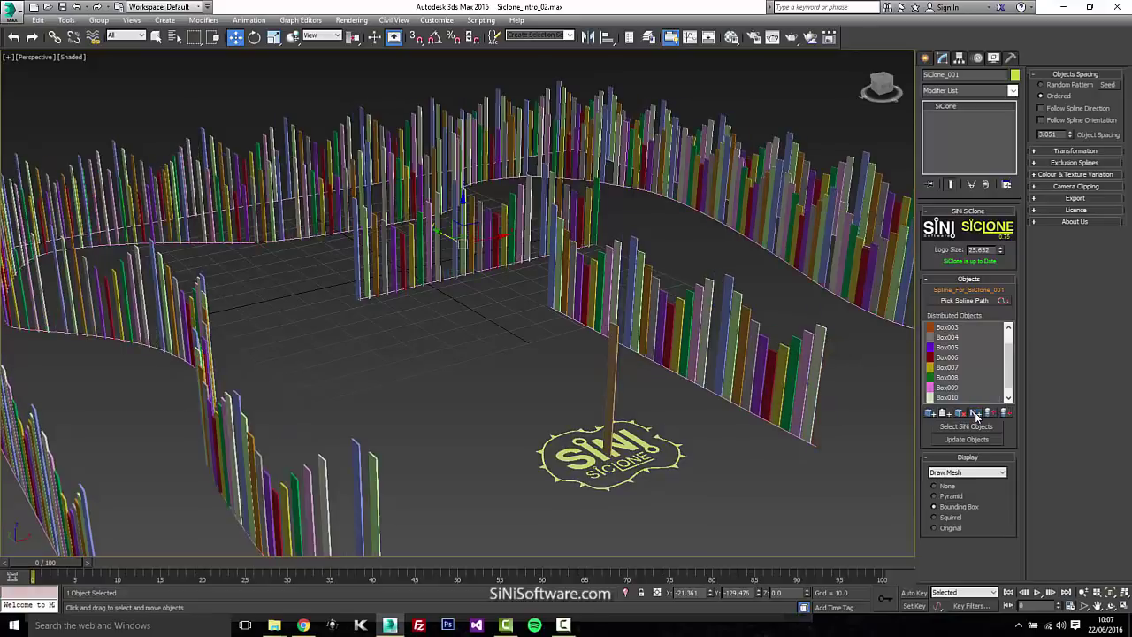
{"action": "left_click", "coordinate": [977, 414]}
{"action": "left_click", "coordinate": [976, 413]}
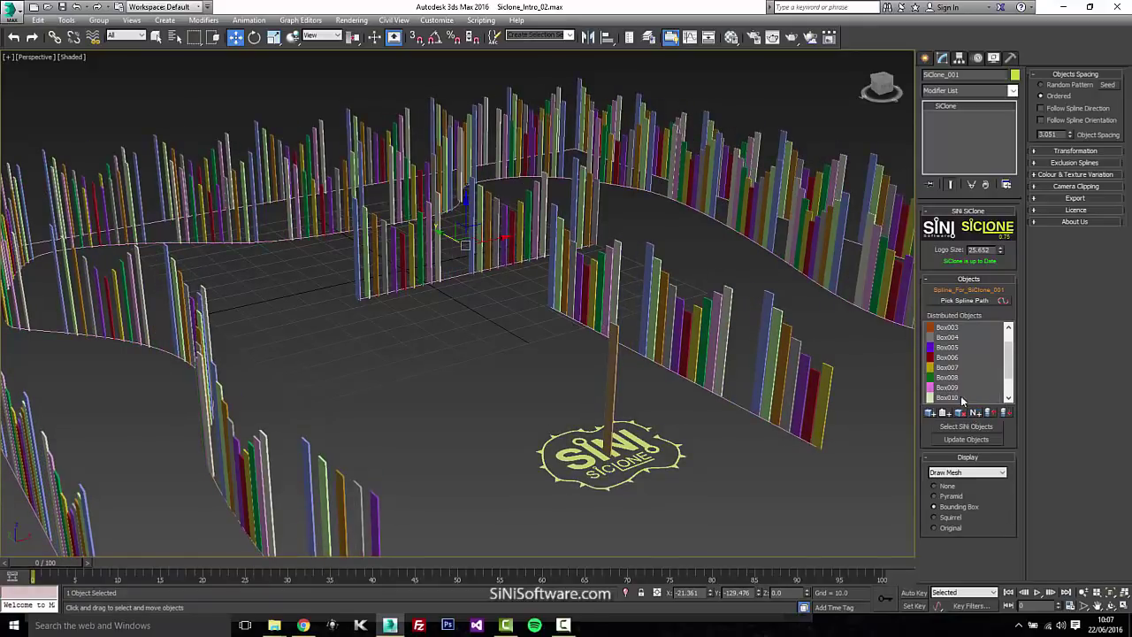
Remove the three Null Items from the end of the distributed objects list
{"action": "scroll", "coordinate": [1005, 373], "scroll_direction": "down", "scroll_amount": 1}
{"action": "left_click", "coordinate": [976, 398]}
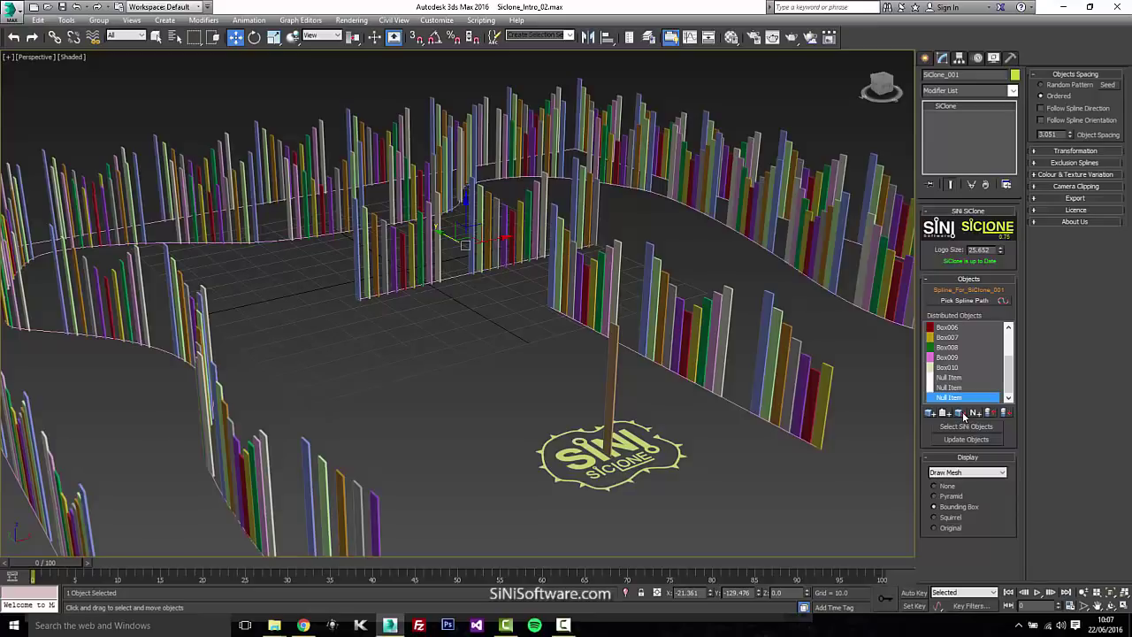
{"action": "left_click", "coordinate": [960, 413]}
{"action": "left_click", "coordinate": [960, 412]}
{"action": "left_click", "coordinate": [961, 413]}
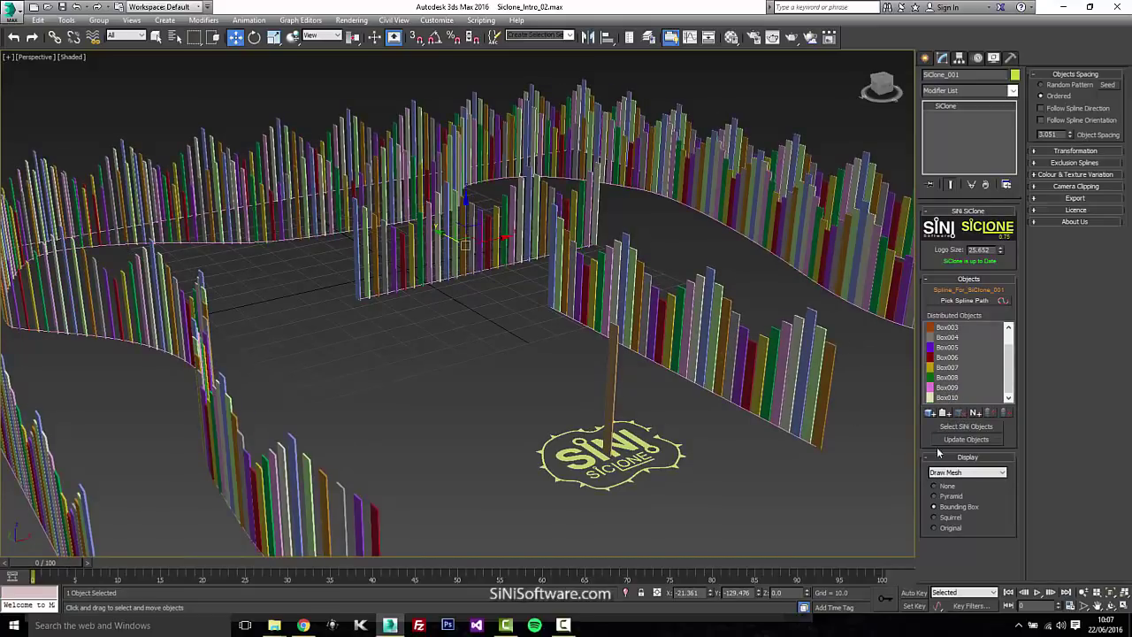
Check which scene objects the Add Geo picker offers, and close it without adding any
{"action": "left_click", "coordinate": [945, 414]}
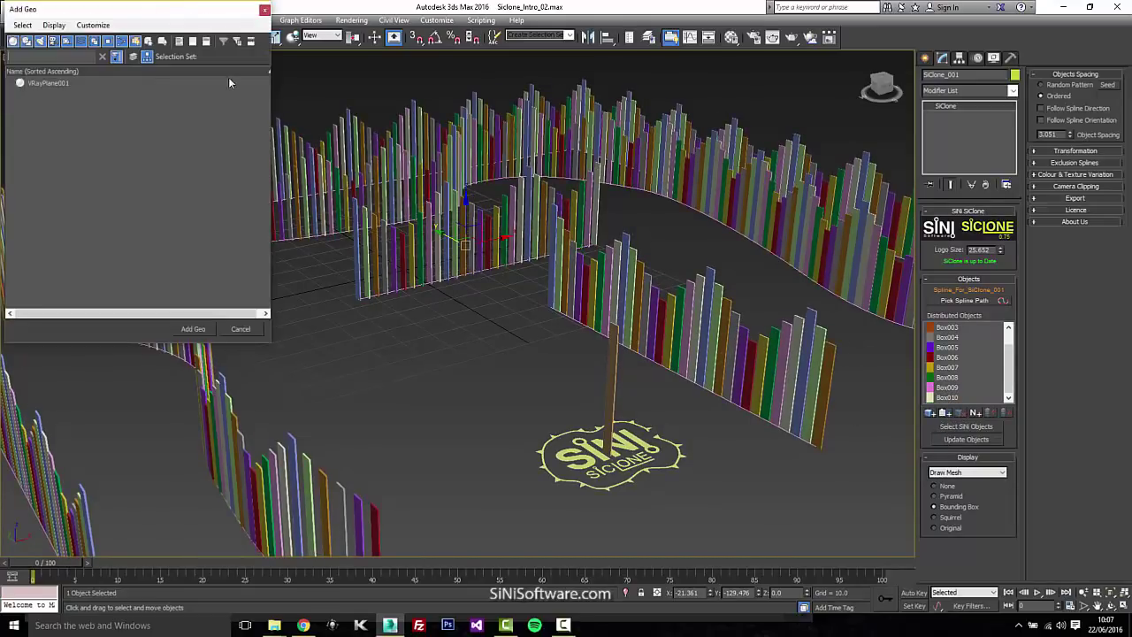
{"action": "left_click_drag", "start_coordinate": [153, 14], "coordinate": [439, 149]}
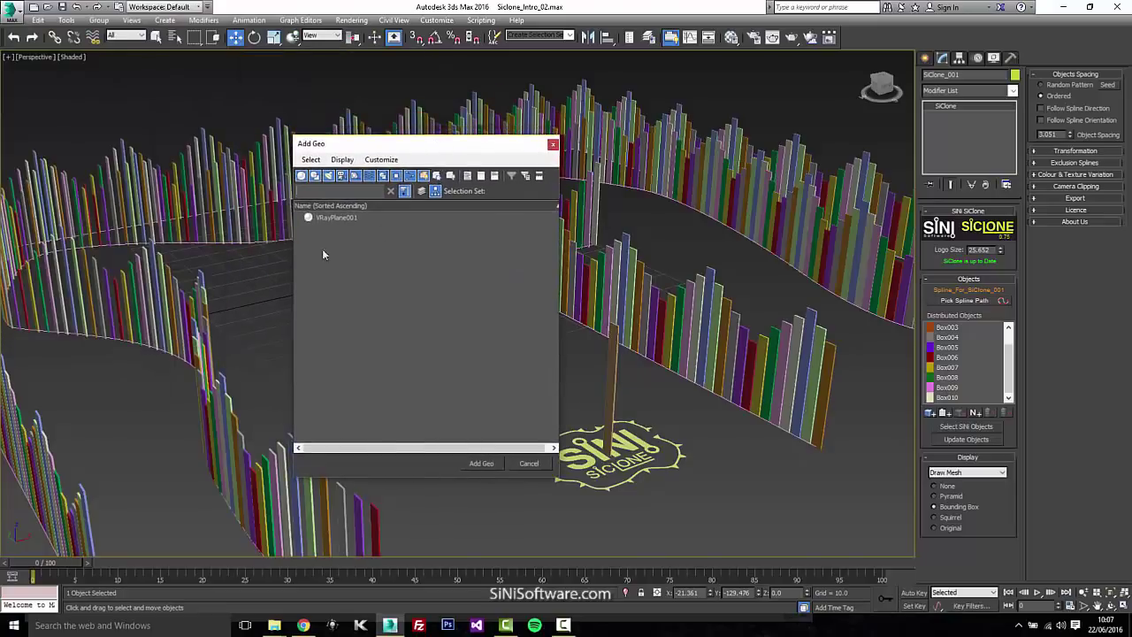
{"action": "left_click", "coordinate": [555, 145]}
Set the object spacing to 3.521 and switch the distribution to Random Pattern, reshuffling its seed several times
{"action": "middle_click_drag", "start_coordinate": [831, 460], "coordinate": [834, 445]}
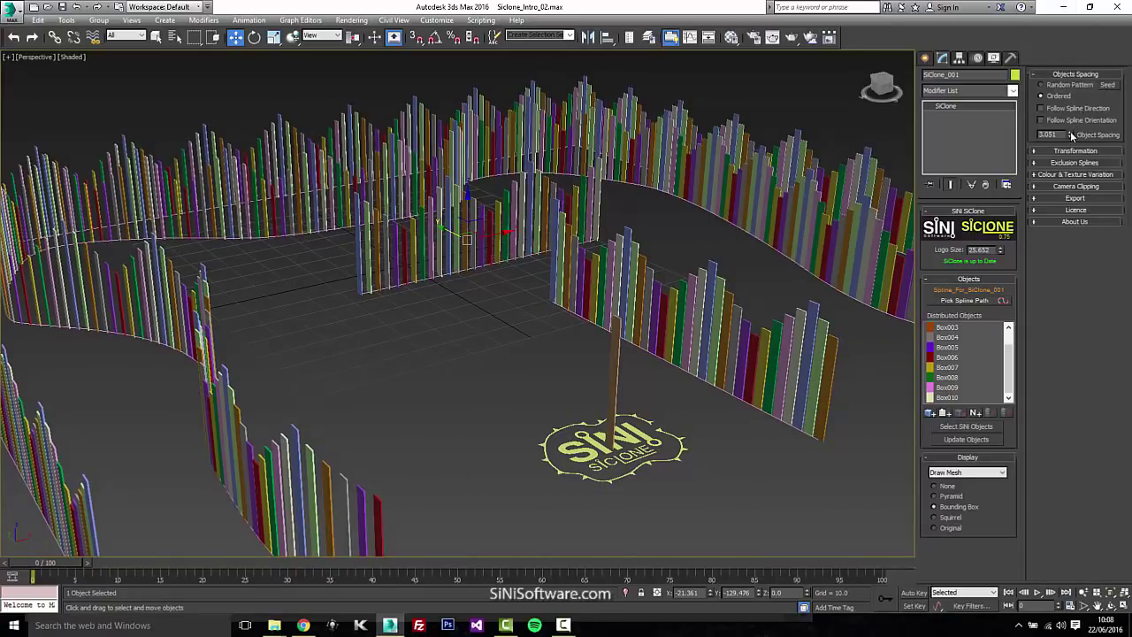
{"action": "mouse_move", "coordinate": [1072, 135]}
{"action": "left_mouse_down"}
{"action": "mouse_move", "coordinate": [1061, 52]}
{"action": "mouse_move", "coordinate": [1066, 134]}
{"action": "mouse_move", "coordinate": [1066, 104]}
{"action": "left_mouse_up"}
{"action": "left_click", "coordinate": [1059, 85]}
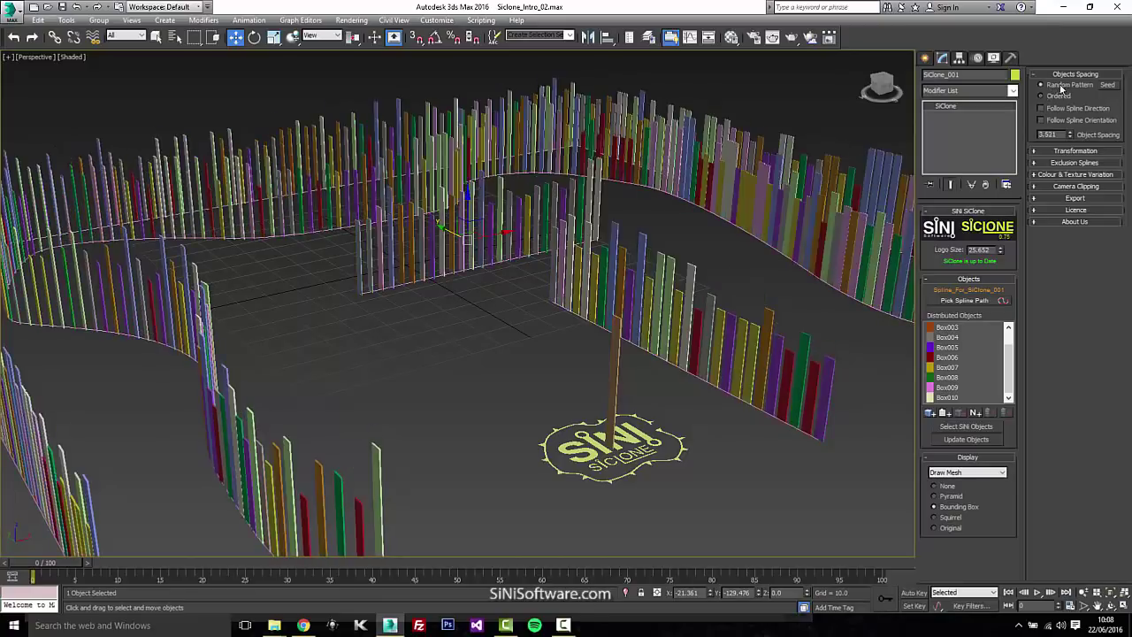
{"action": "left_click", "coordinate": [1105, 85]}
{"action": "left_click", "coordinate": [1105, 86]}
{"action": "left_click", "coordinate": [1106, 86]}
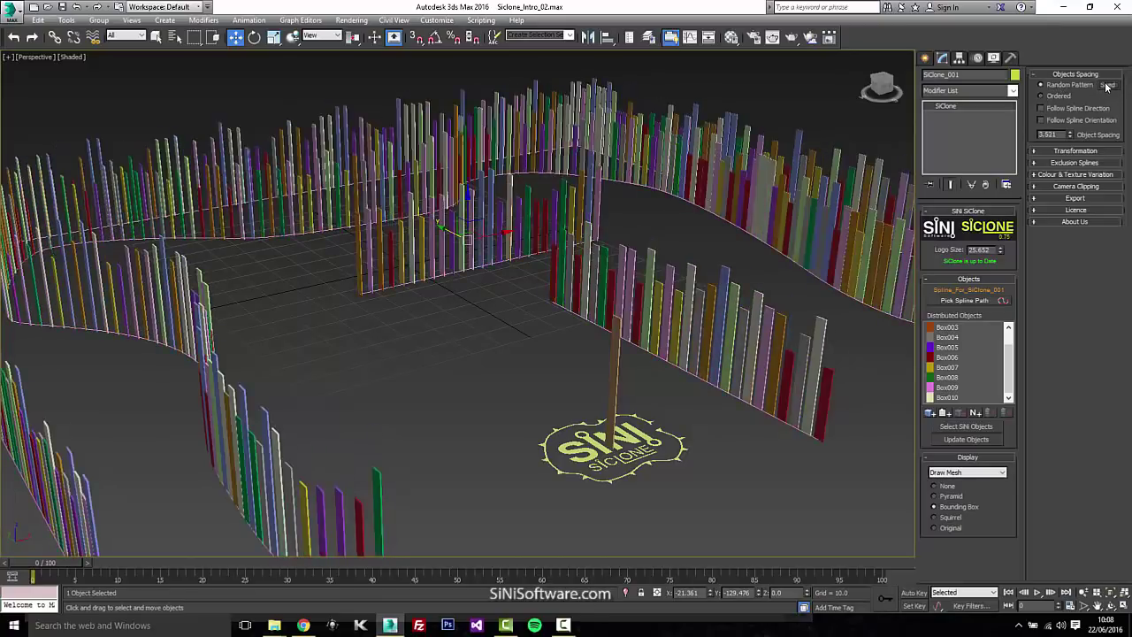
{"action": "left_click", "coordinate": [1105, 86]}
Return the distribution to Ordered and turn on Follow Spline Direction
{"action": "left_click", "coordinate": [1058, 97]}
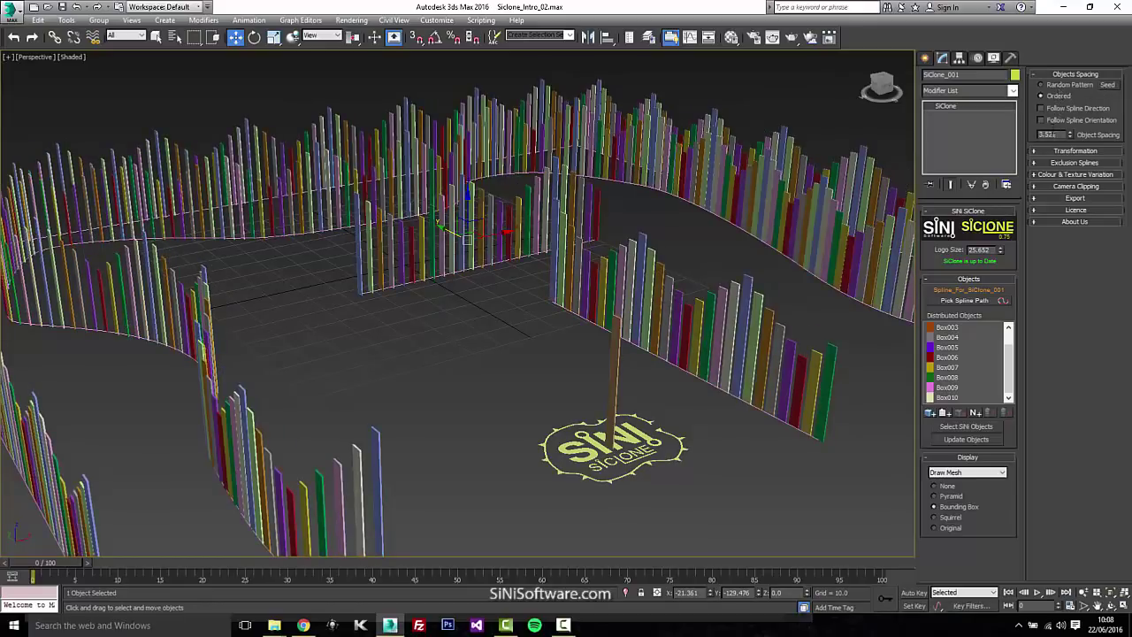
{"action": "left_click", "coordinate": [1041, 108]}
{"action": "middle_click_drag", "start_coordinate": [548, 344], "coordinate": [705, 265]}
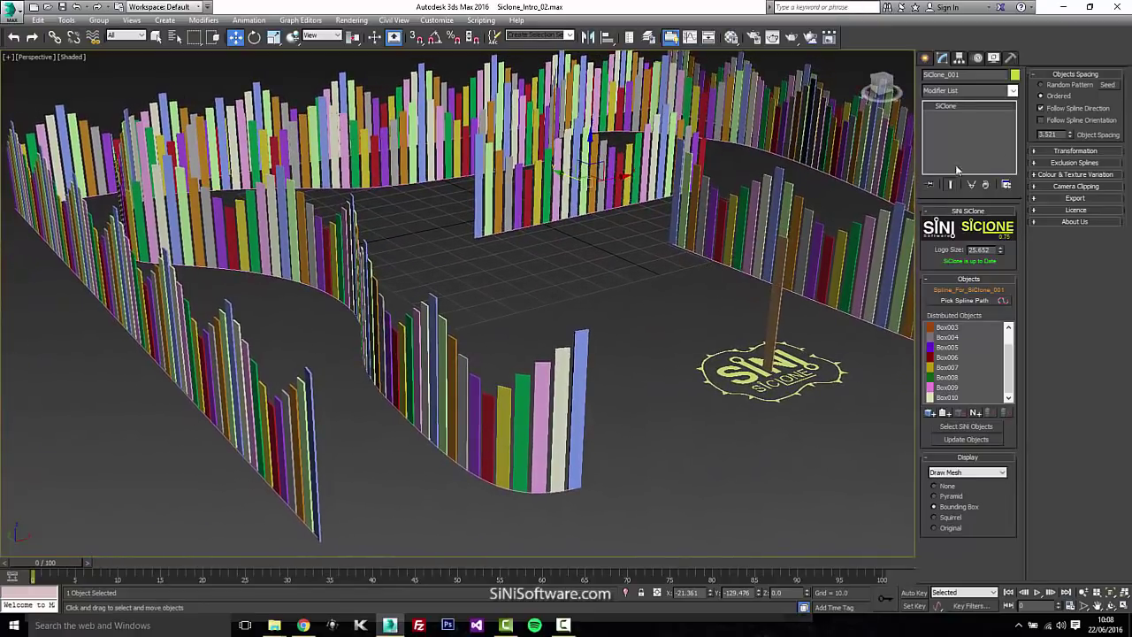
{"action": "middle_click_drag", "start_coordinate": [561, 485], "coordinate": [560, 492]}
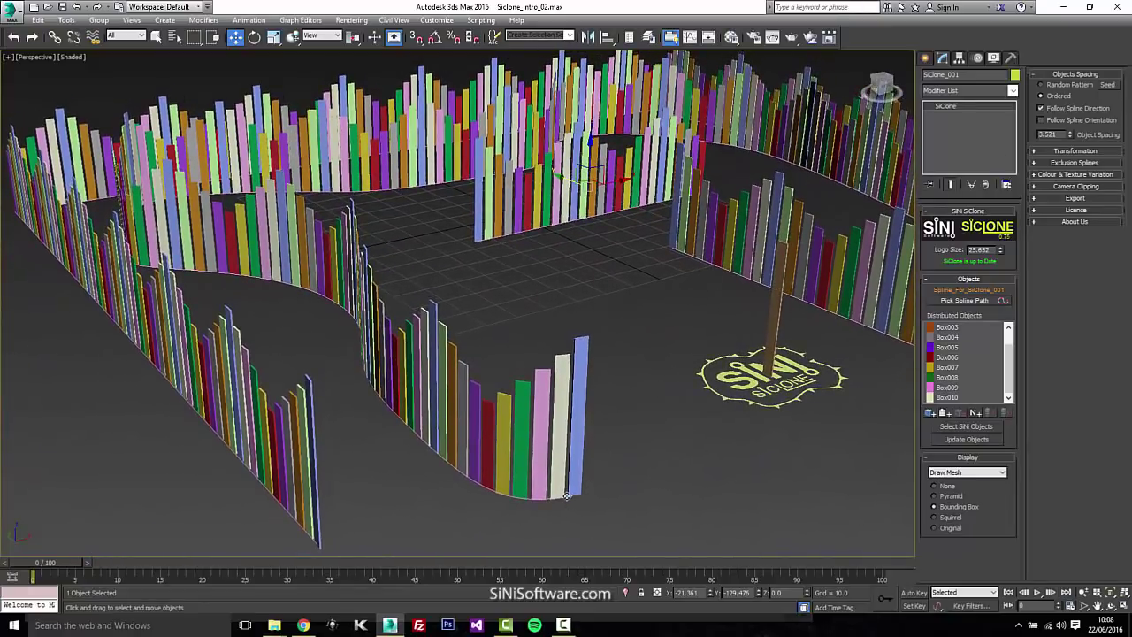
Raise the end vertex of the front curved spline path to about 46 in Z
{"action": "left_click", "coordinate": [567, 497]}
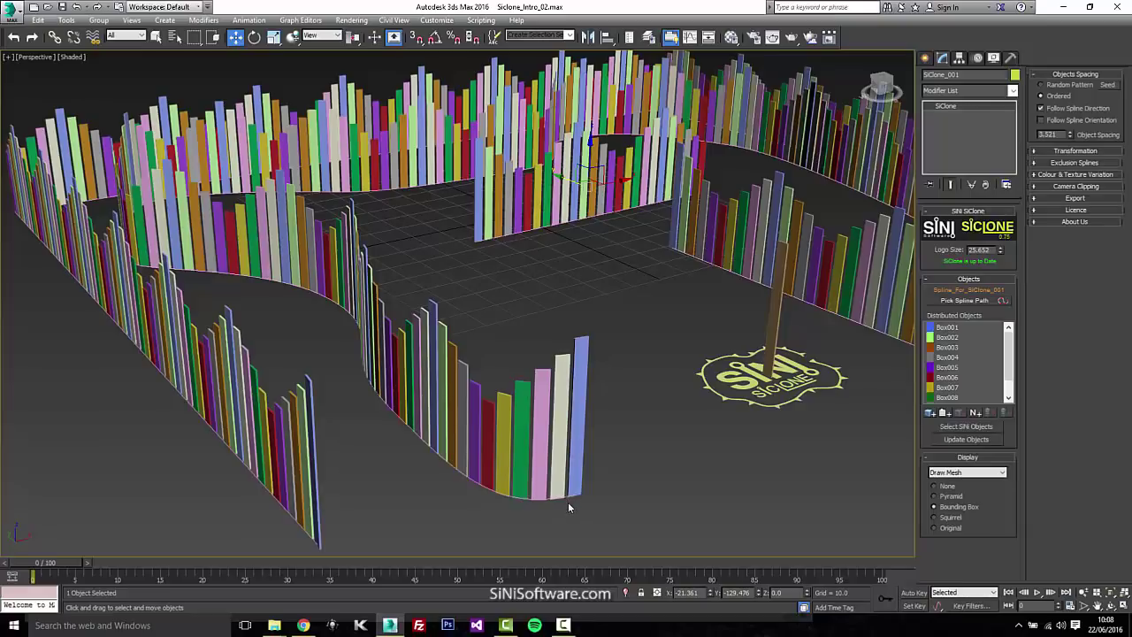
{"action": "left_click_drag", "start_coordinate": [568, 509], "coordinate": [521, 464]}
{"action": "left_click", "coordinate": [578, 443], "text": "alt"}
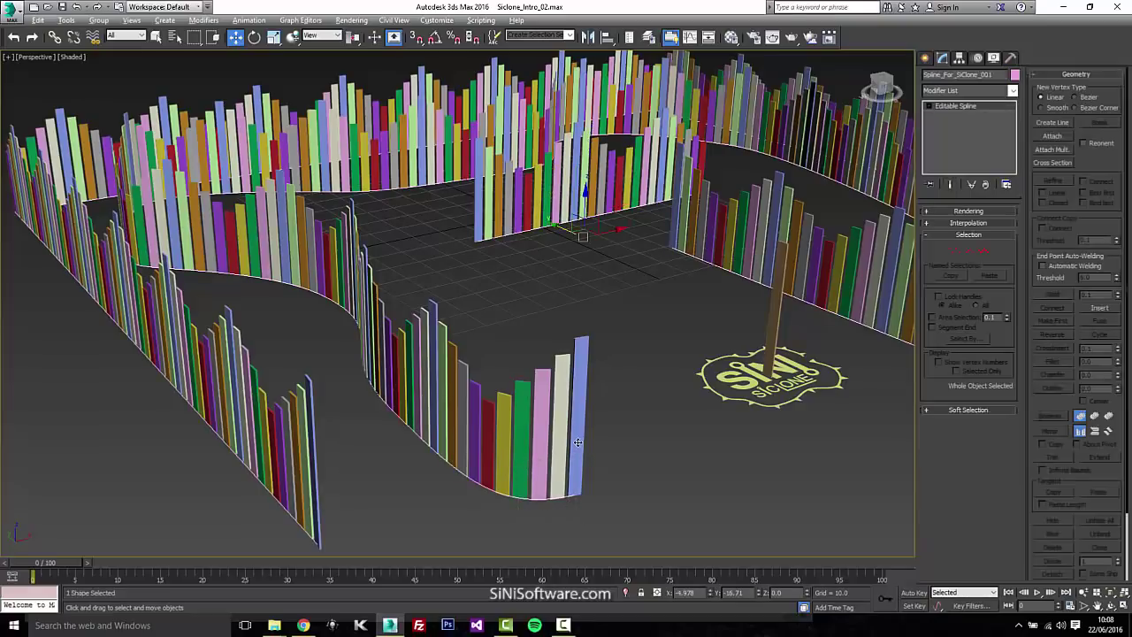
{"action": "key", "text": "1"}
{"action": "left_click", "coordinate": [573, 497]}
{"action": "left_click_drag", "start_coordinate": [574, 453], "coordinate": [584, 347]}
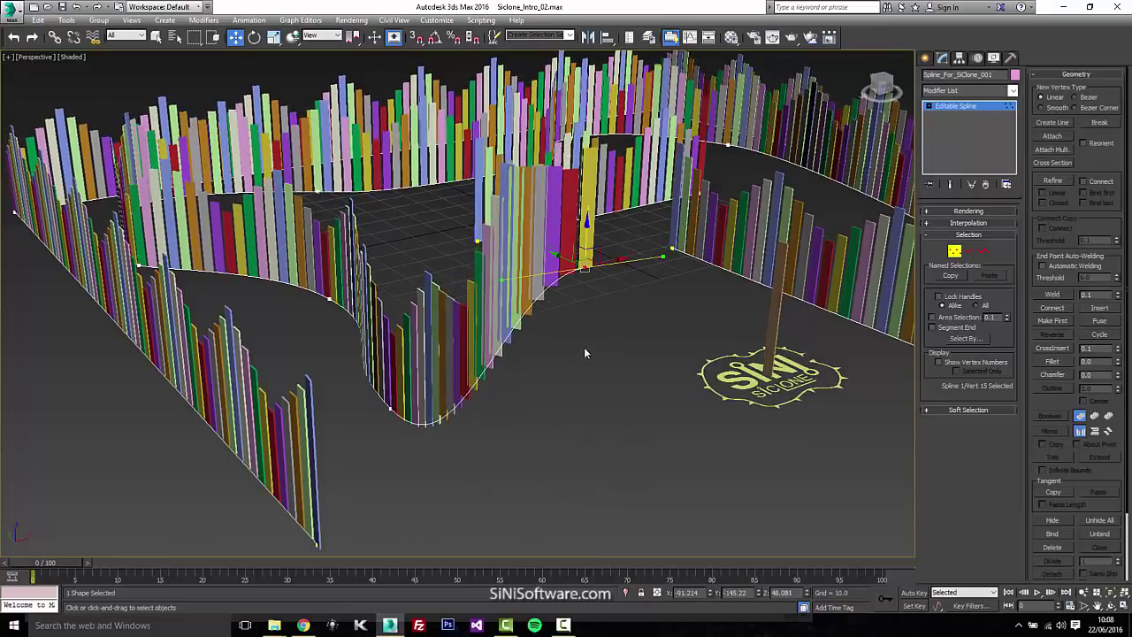
{"action": "left_click", "coordinate": [956, 252]}
Reselect the SiClone object and toggle Follow Spline Orientation on and off to compare how the planks tilt along the raised spline
{"action": "left_click", "coordinate": [787, 400]}
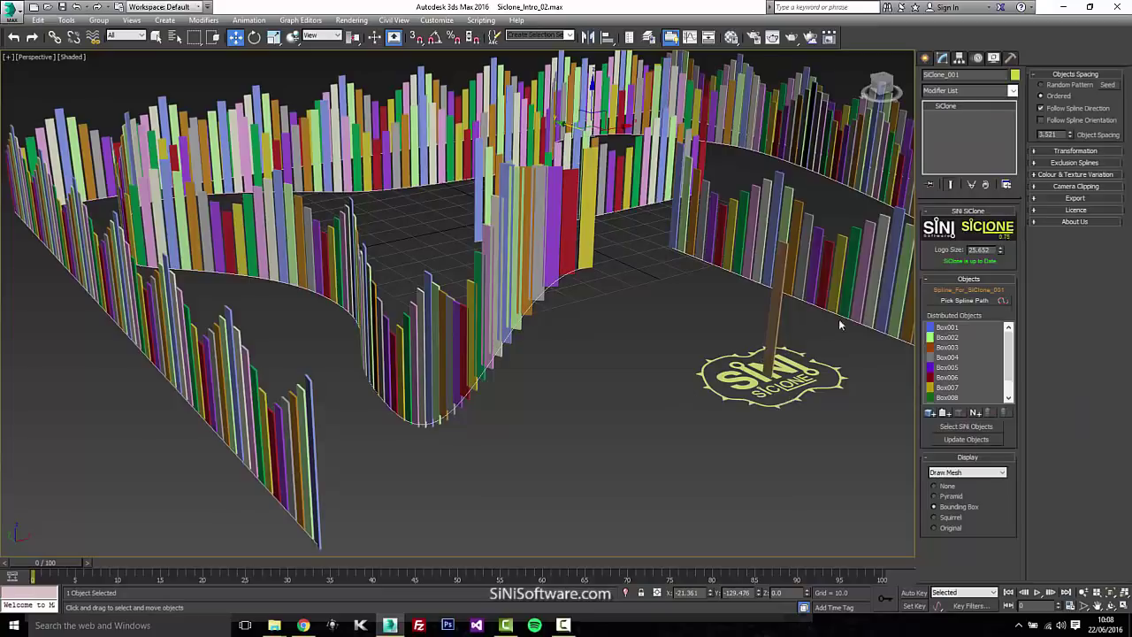
{"action": "left_click", "coordinate": [1042, 120]}
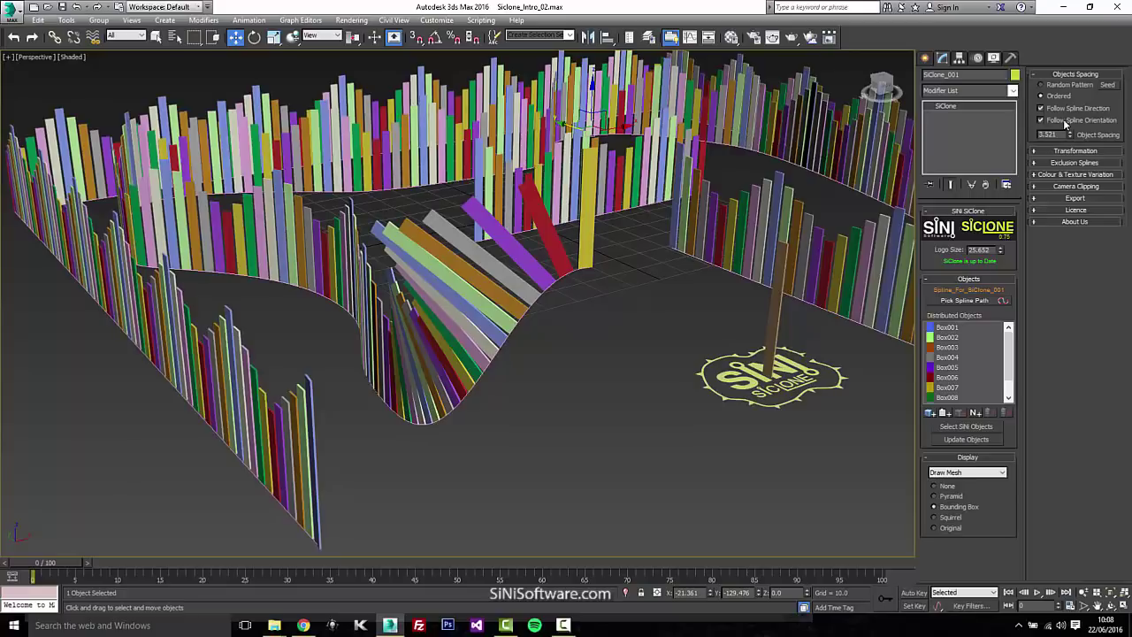
{"action": "left_click", "coordinate": [1042, 120]}
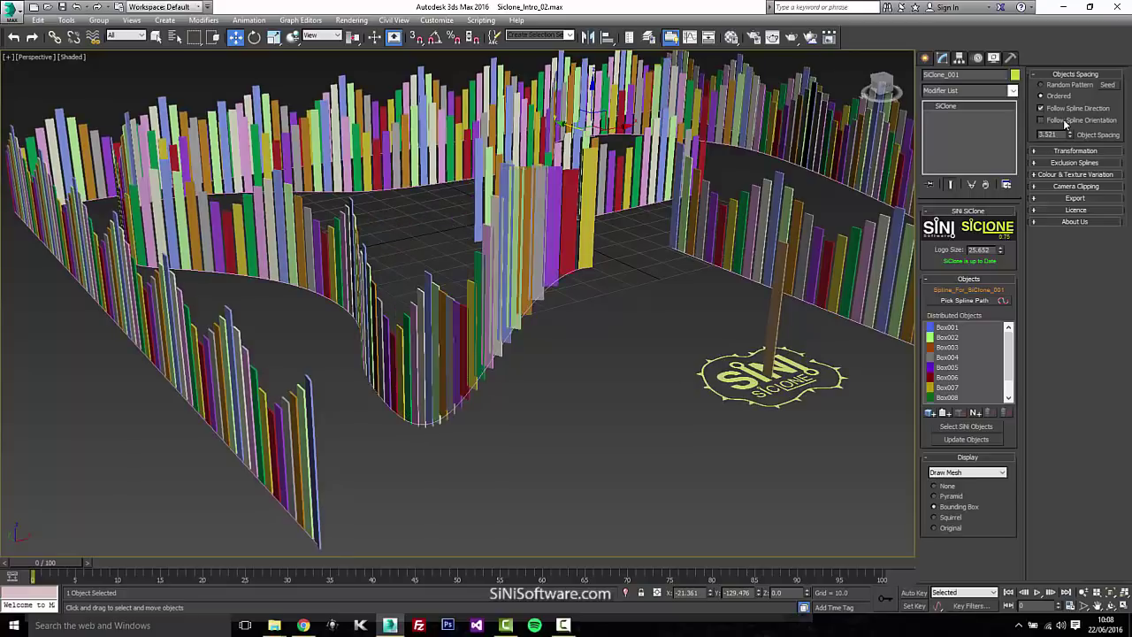
{"action": "left_click", "coordinate": [1066, 121]}
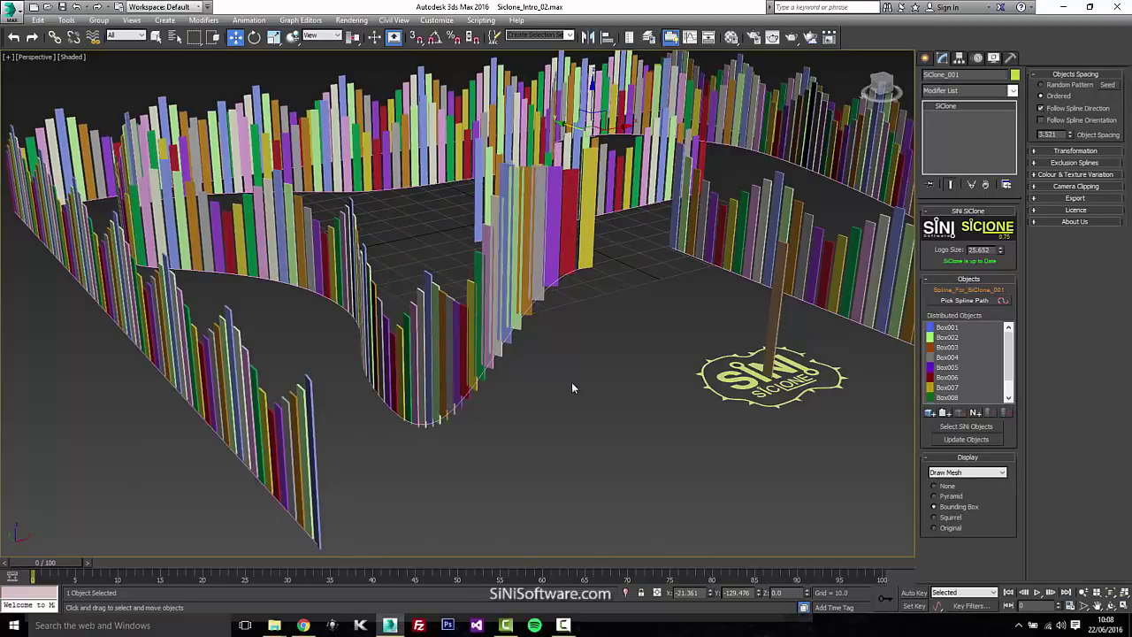
Undo the changes back to before the spline's end vertex was raised
{"action": "key", "text": "ctrl+z"}
{"action": "key", "text": "ctrl+z"}
{"action": "key", "text": "ctrl+z"}
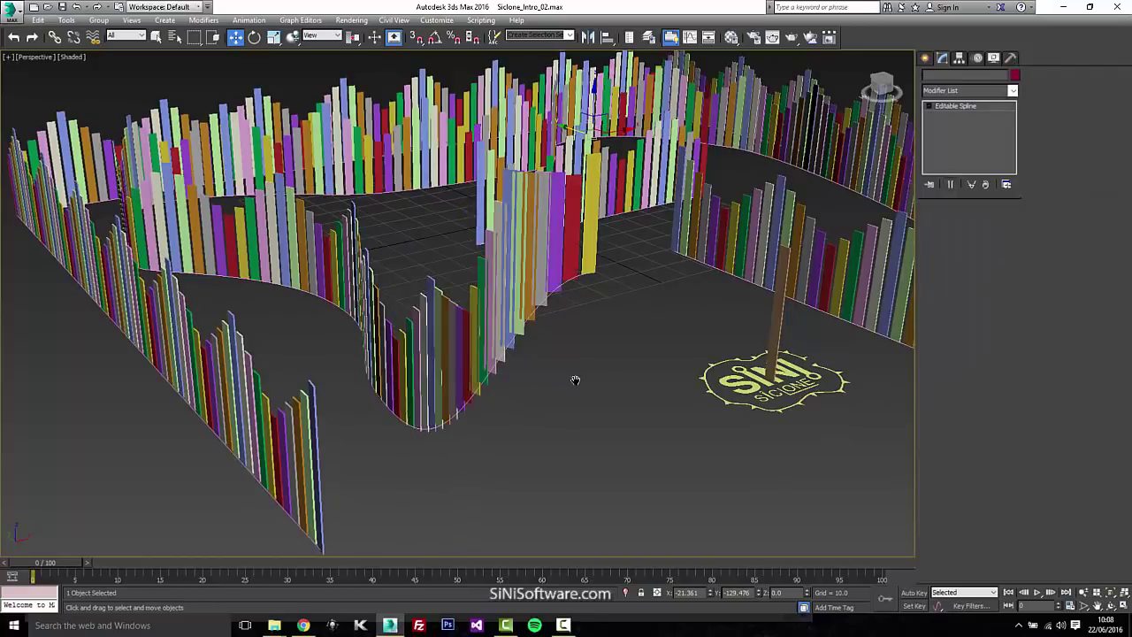
{"action": "middle_click_drag", "start_coordinate": [634, 355], "coordinate": [519, 357]}
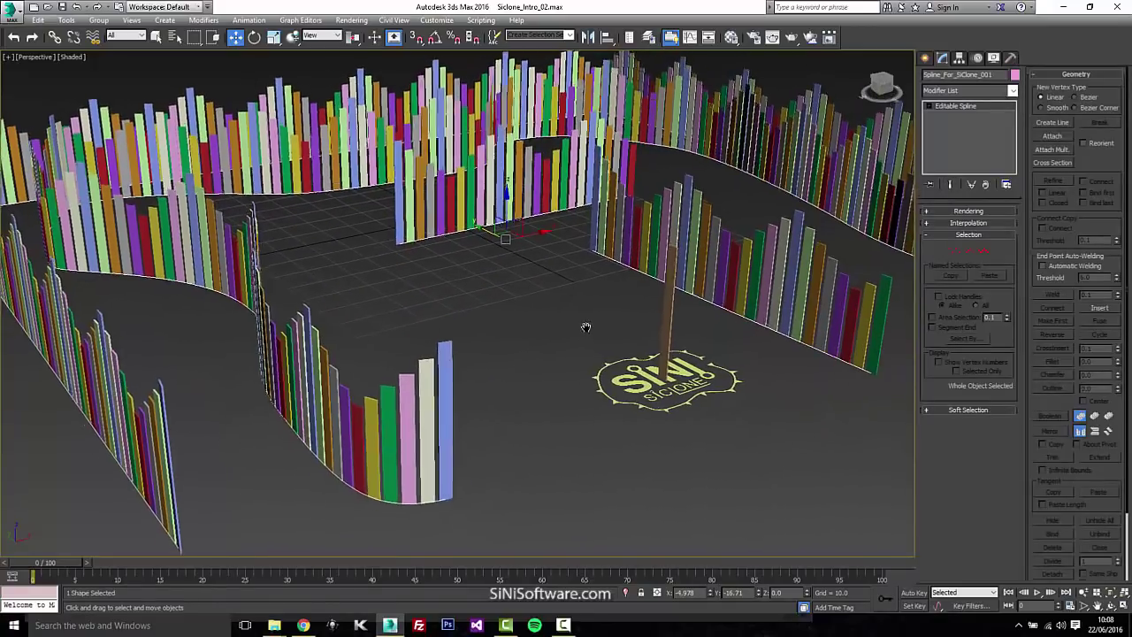
Reselect the SiClone object and set its object spacing to 3.311
{"action": "left_click", "coordinate": [648, 397]}
{"action": "middle_click_drag", "start_coordinate": [808, 398], "coordinate": [818, 366]}
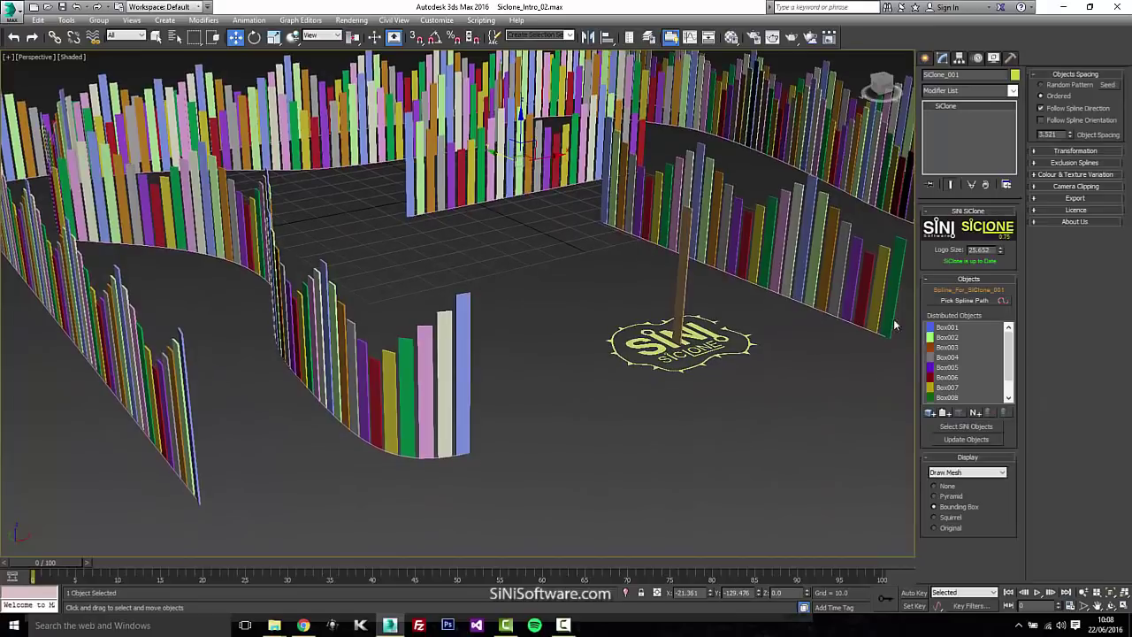
{"action": "left_click", "coordinate": [1069, 132]}
{"action": "left_click_drag", "start_coordinate": [1070, 134], "coordinate": [1070, 141]}
Examine the spacing and alignment of the planks along the splines up close and from different angles
{"action": "middle_click_drag", "start_coordinate": [483, 362], "coordinate": [441, 346], "text": "alt"}
{"action": "scroll", "coordinate": [498, 333], "scroll_direction": "up", "scroll_amount": 4}
{"action": "middle_click_drag", "start_coordinate": [658, 254], "coordinate": [493, 345]}
{"action": "scroll", "coordinate": [493, 345], "scroll_direction": "down", "scroll_amount": 3}
{"action": "scroll", "coordinate": [580, 329], "scroll_direction": "up", "scroll_amount": 6}
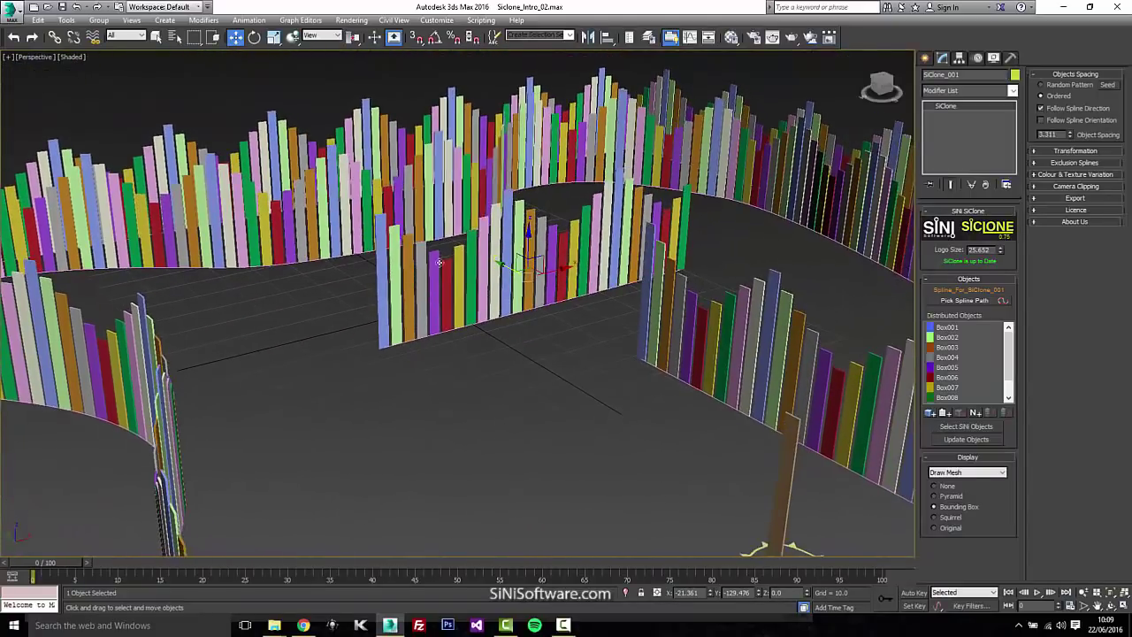
{"action": "scroll", "coordinate": [579, 320], "scroll_direction": "up", "scroll_amount": 2}
{"action": "scroll", "coordinate": [579, 320], "scroll_direction": "down", "scroll_amount": 5}
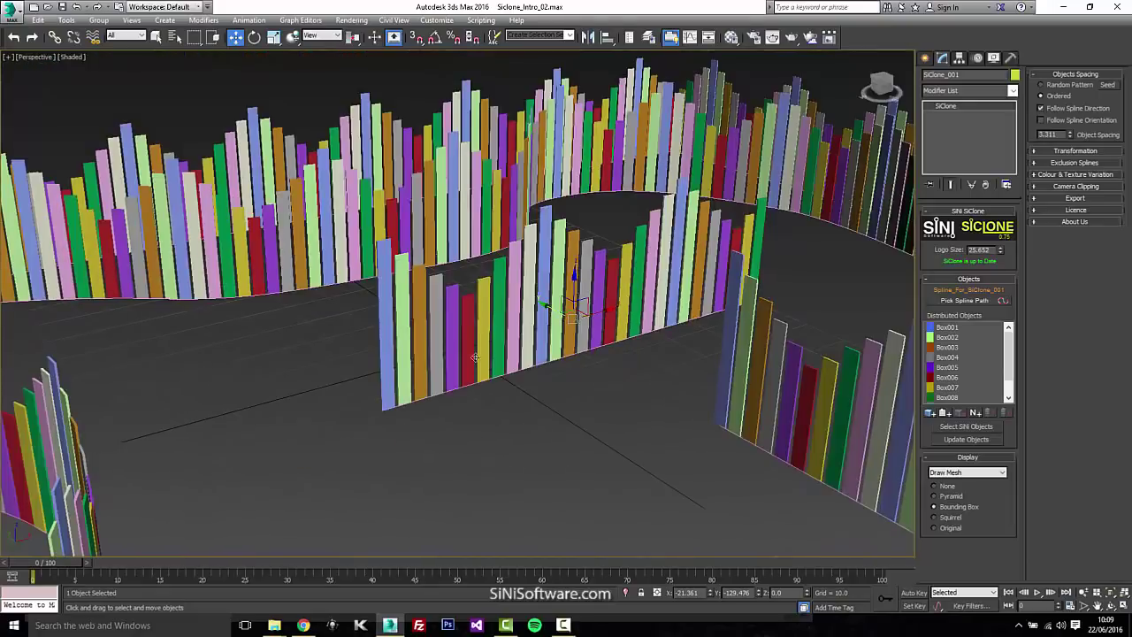
{"action": "middle_click_drag", "start_coordinate": [620, 336], "coordinate": [712, 355]}
{"action": "middle_click_drag", "start_coordinate": [431, 233], "coordinate": [394, 279]}
{"action": "scroll", "coordinate": [487, 359], "scroll_direction": "down", "scroll_amount": 3}
{"action": "scroll", "coordinate": [536, 346], "scroll_direction": "up", "scroll_amount": 3}
{"action": "middle_click_drag", "start_coordinate": [625, 325], "coordinate": [474, 234]}
{"action": "scroll", "coordinate": [528, 236], "scroll_direction": "down", "scroll_amount": 1}
{"action": "middle_click_drag", "start_coordinate": [643, 248], "coordinate": [643, 193]}
Set the Turn Objects rotation to 90 for all objects in the SiClone transformation settings
{"action": "left_click", "coordinate": [1092, 151]}
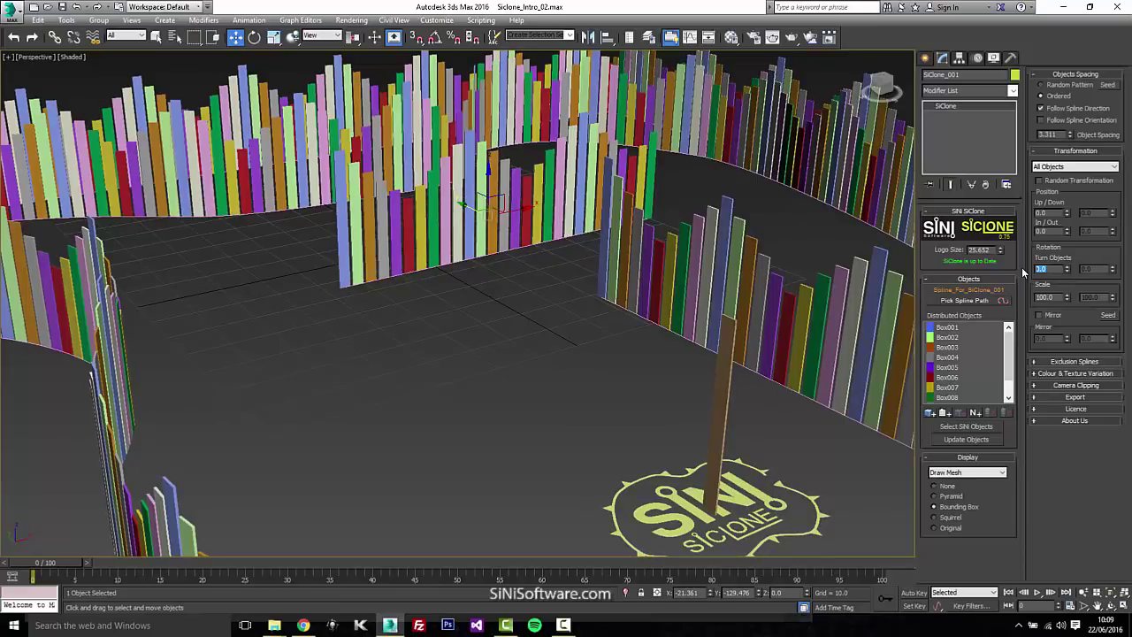
{"action": "key", "text": "Return"}
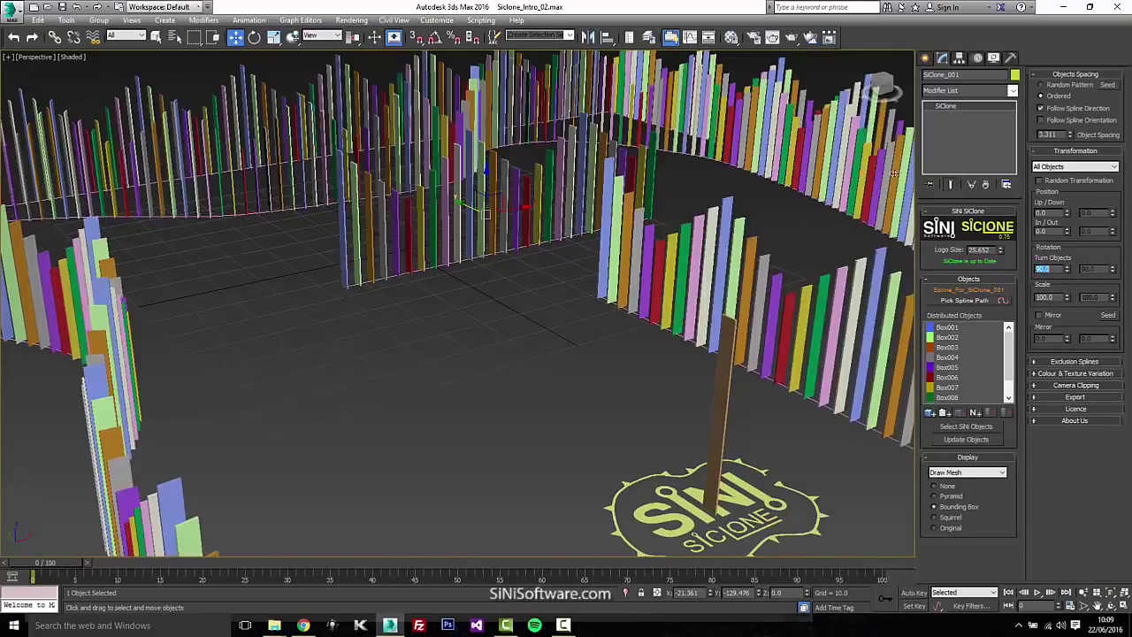
Turn on Random Transformation and raise the second Turn Objects rotation value to 360
{"action": "middle_click_drag", "start_coordinate": [746, 306], "coordinate": [718, 358], "text": "alt"}
{"action": "middle_click_drag", "start_coordinate": [800, 360], "coordinate": [795, 367]}
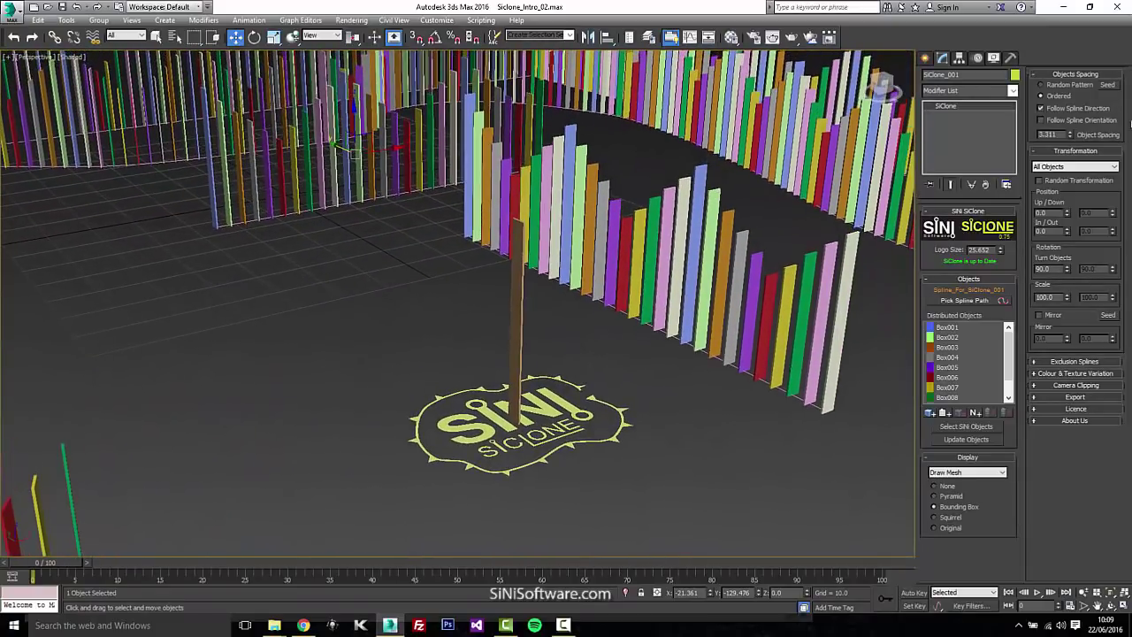
{"action": "left_click", "coordinate": [1043, 181]}
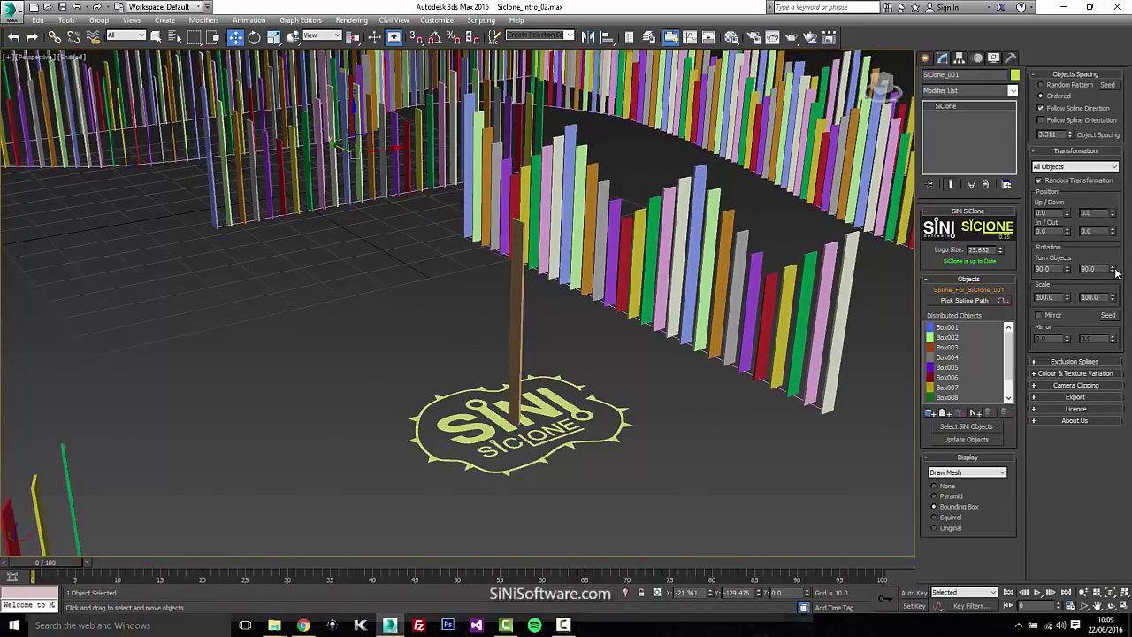
{"action": "left_click_drag", "start_coordinate": [1114, 269], "coordinate": [1107, 215]}
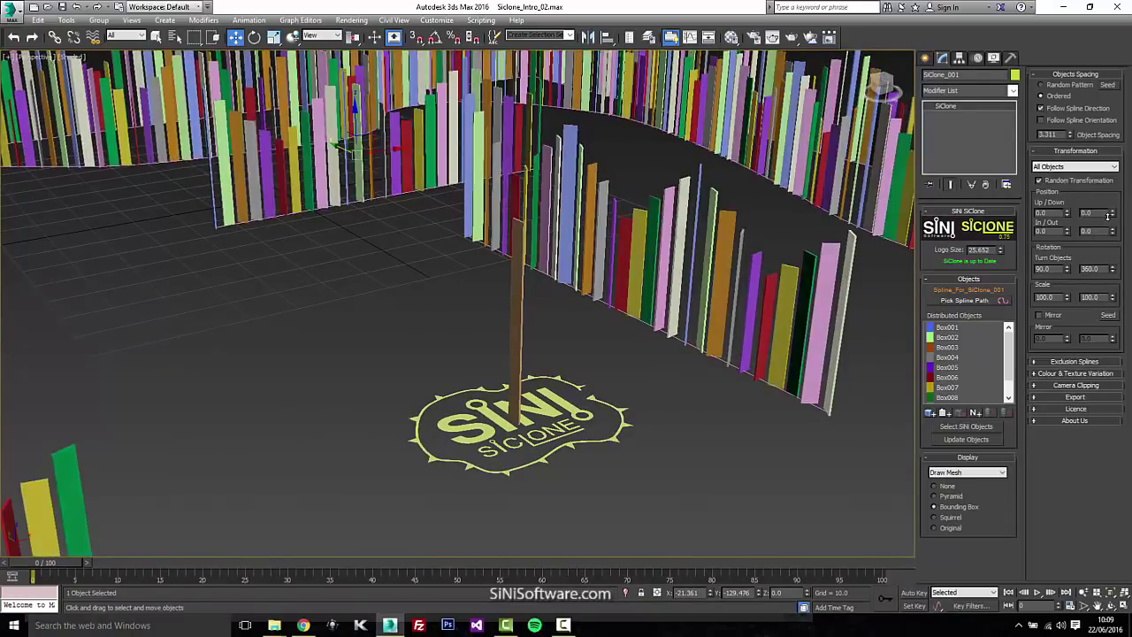
Reset the random rotation range and set both Turn Objects values to 90 for all planks
{"action": "right_click", "coordinate": [1114, 274]}
{"action": "double_click", "coordinate": [1041, 269]}
{"action": "type", "text": "90"}
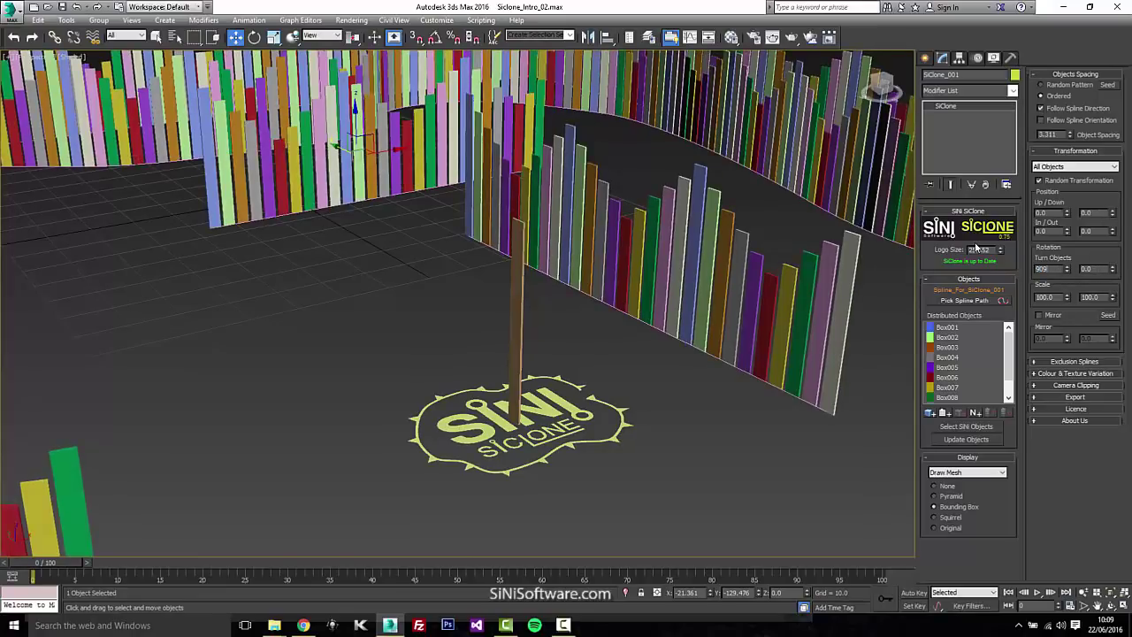
{"action": "key", "text": "Return"}
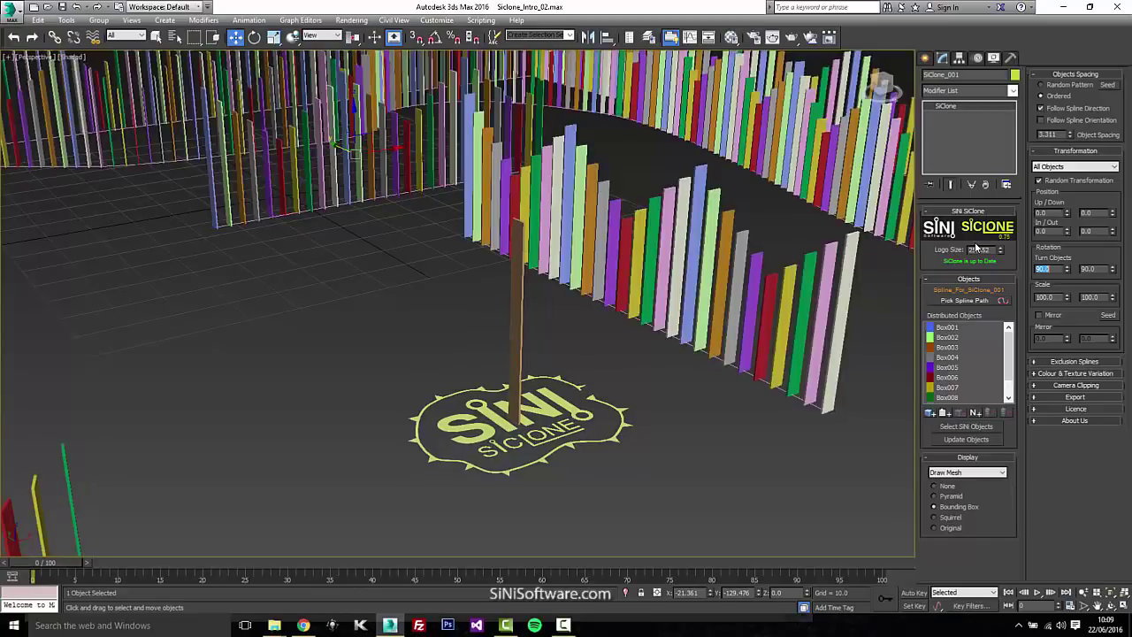
{"action": "middle_click_drag", "start_coordinate": [409, 235], "coordinate": [610, 337], "text": "alt"}
{"action": "scroll", "coordinate": [610, 337], "scroll_direction": "down", "scroll_amount": 3}
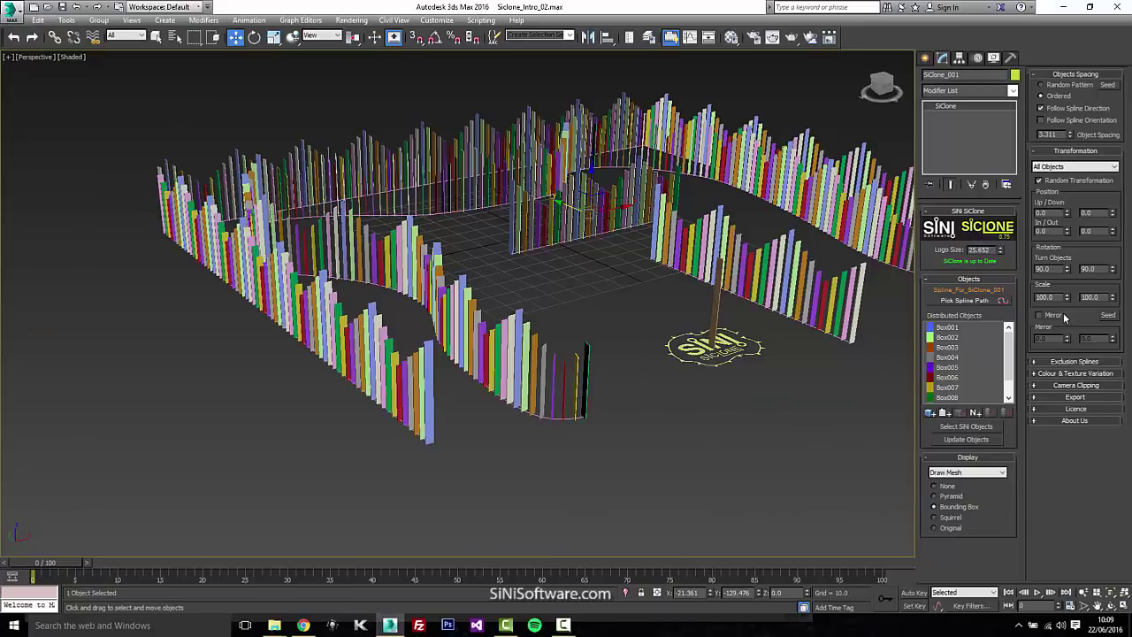
{"action": "middle_click_drag", "start_coordinate": [718, 327], "coordinate": [695, 318]}
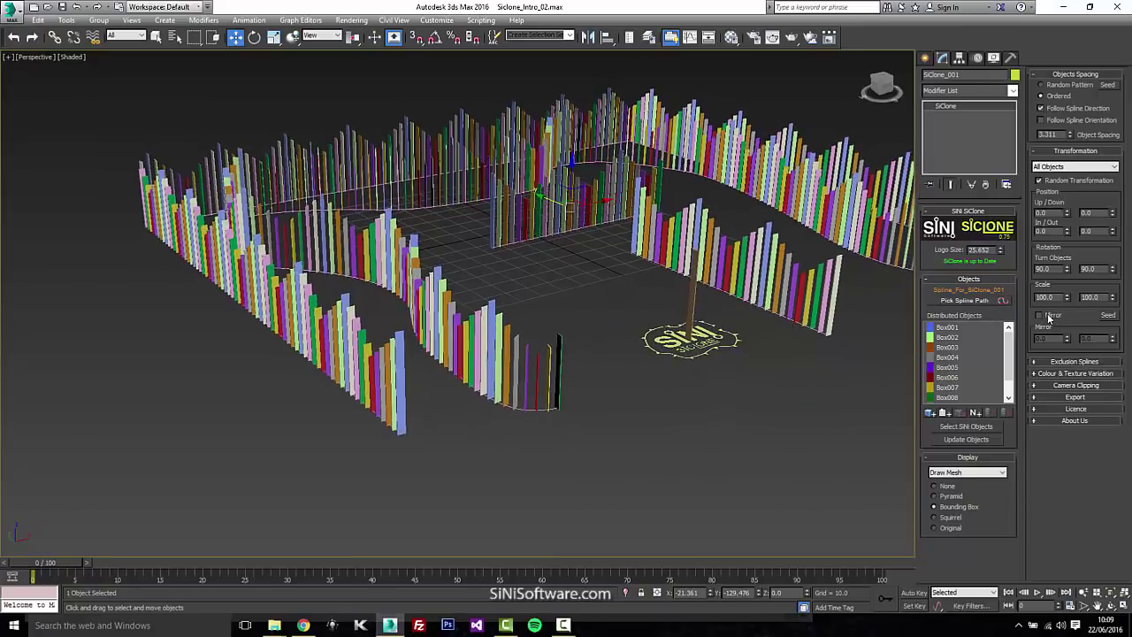
View the end of the straight plank row up close and show the SiClone Exclusion Splines settings
{"action": "middle_click_drag", "start_coordinate": [763, 317], "coordinate": [748, 332]}
{"action": "scroll", "coordinate": [750, 329], "scroll_direction": "up", "scroll_amount": 5}
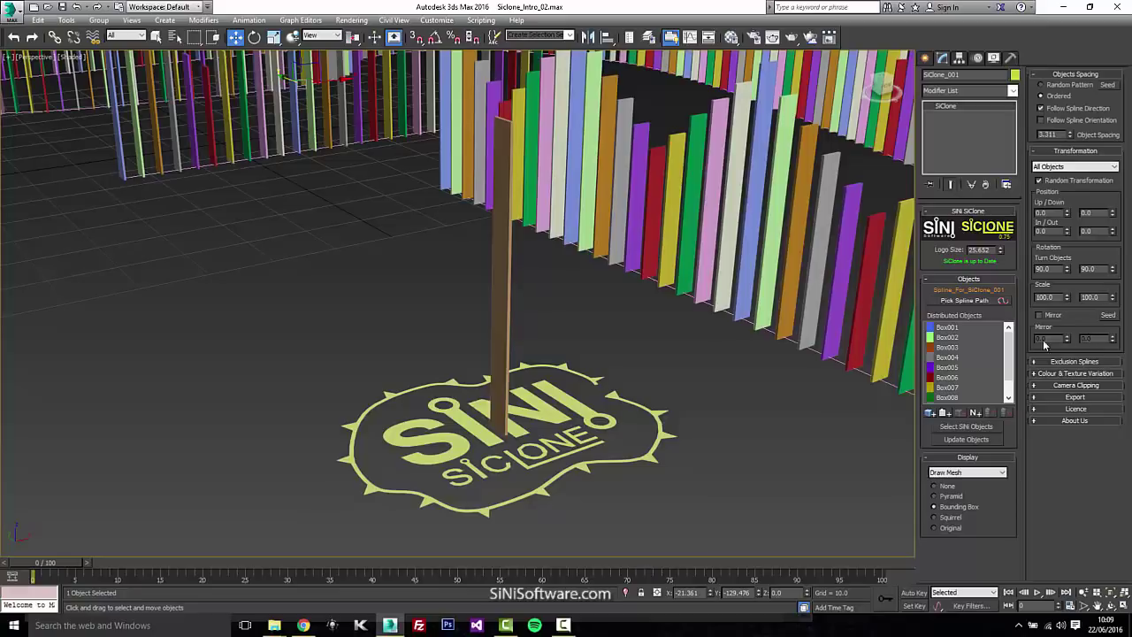
{"action": "middle_click_drag", "start_coordinate": [716, 350], "coordinate": [645, 348]}
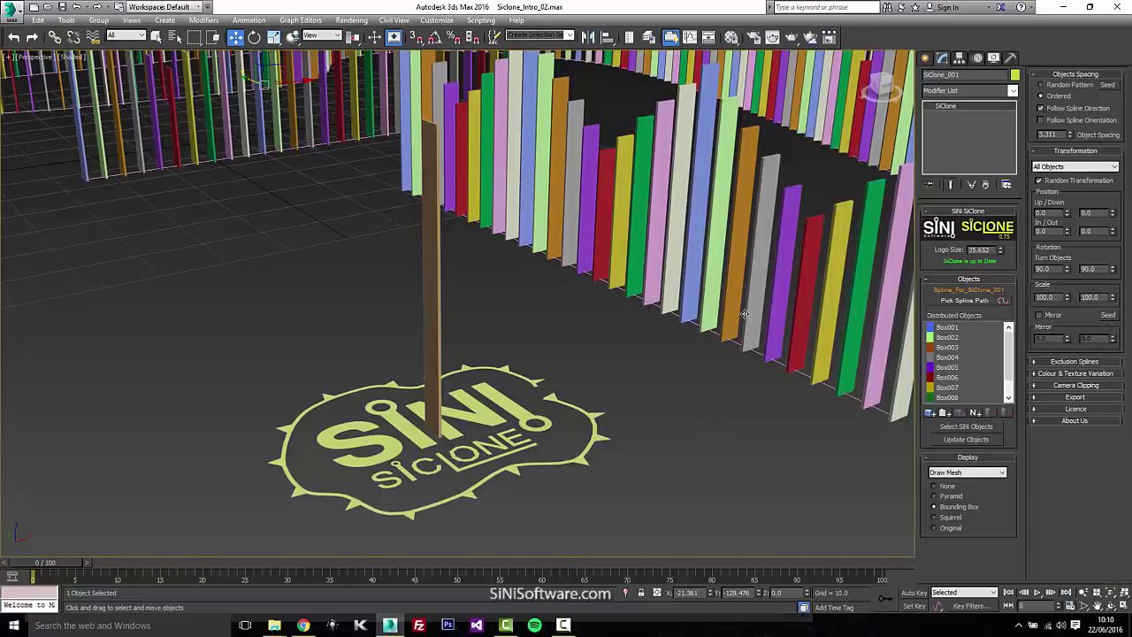
{"action": "middle_click_drag", "start_coordinate": [744, 313], "coordinate": [504, 345]}
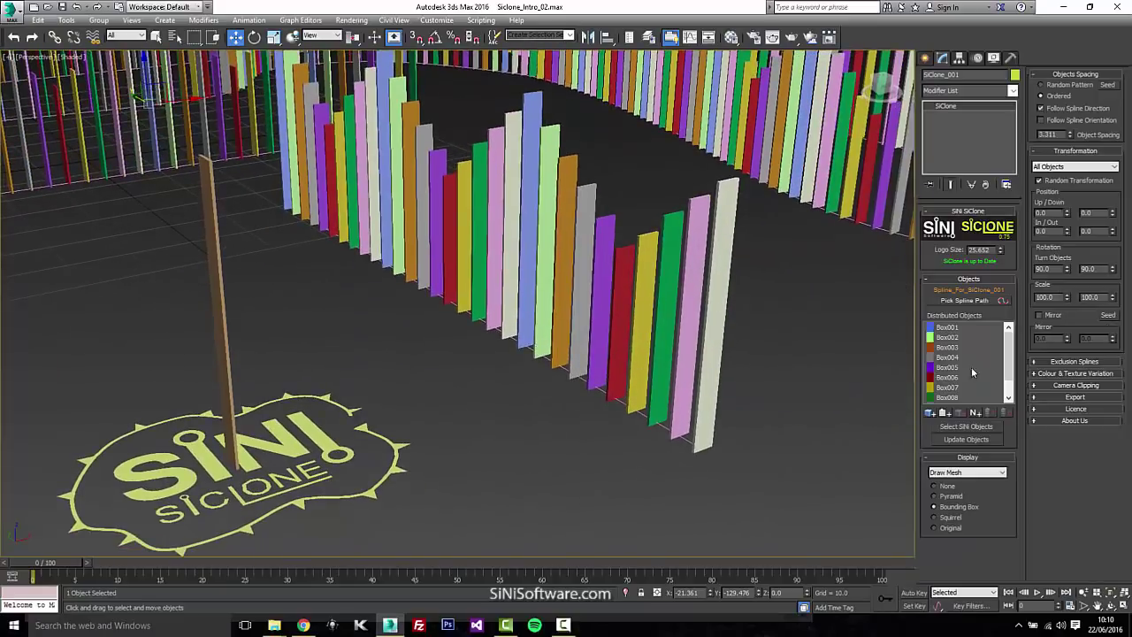
{"action": "left_click", "coordinate": [1094, 362]}
Draw a closed five-point line spline on the ground in front of the straight plank row
{"action": "scroll", "coordinate": [503, 381], "scroll_direction": "down", "scroll_amount": 5}
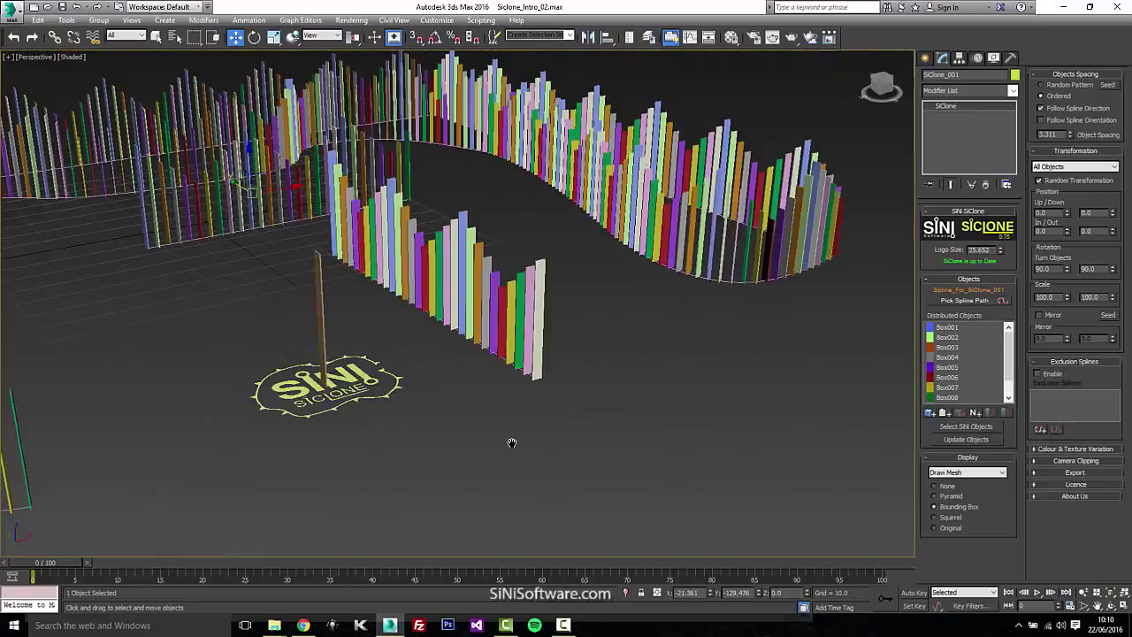
{"action": "middle_click_drag", "start_coordinate": [513, 442], "coordinate": [702, 437]}
{"action": "scroll", "coordinate": [690, 441], "scroll_direction": "down", "scroll_amount": 3}
{"action": "left_click", "coordinate": [667, 474]}
{"action": "scroll", "coordinate": [771, 458], "scroll_direction": "up", "scroll_amount": 3}
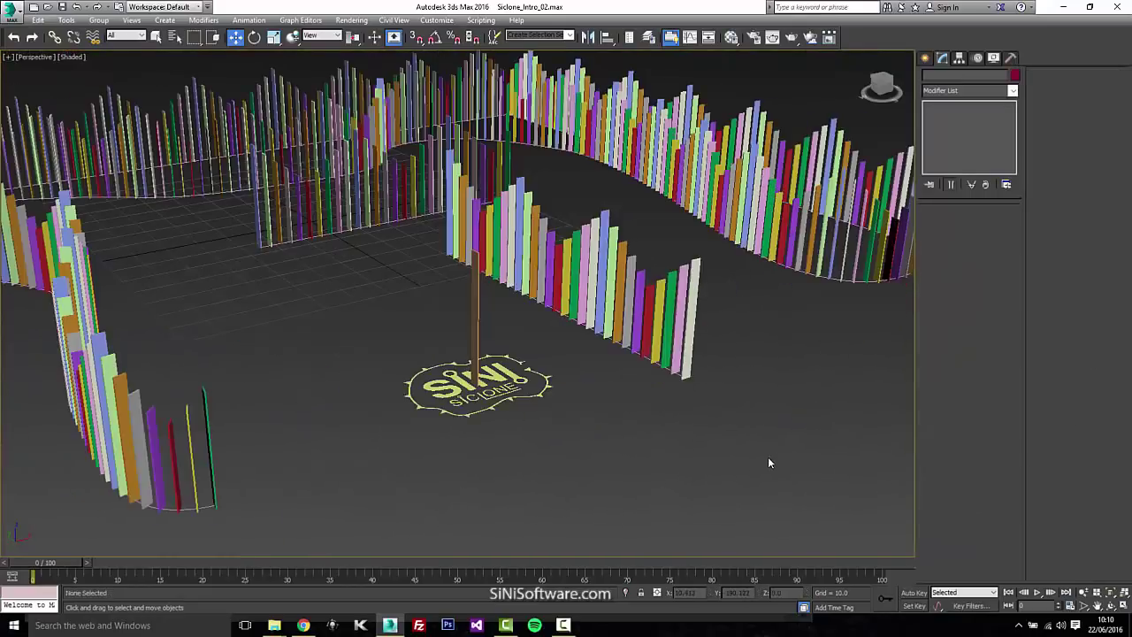
{"action": "right_click", "coordinate": [726, 459]}
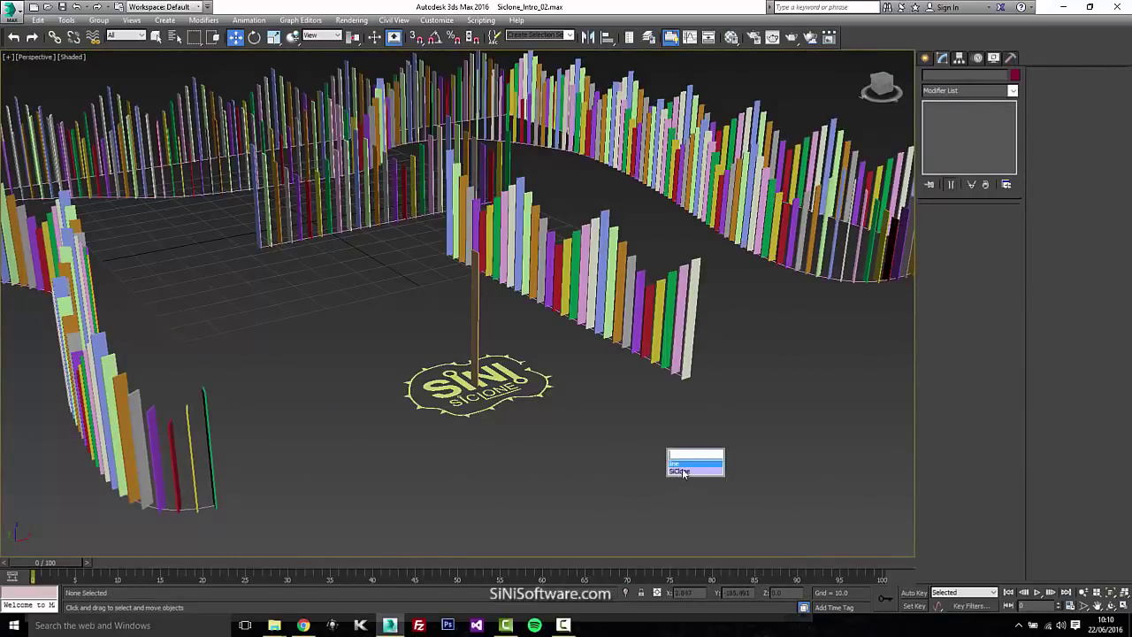
{"action": "left_click", "coordinate": [681, 464]}
{"action": "left_click", "coordinate": [596, 471]}
{"action": "left_click", "coordinate": [721, 401]}
{"action": "left_click", "coordinate": [833, 395]}
{"action": "left_click", "coordinate": [865, 536]}
{"action": "left_click", "coordinate": [668, 536]}
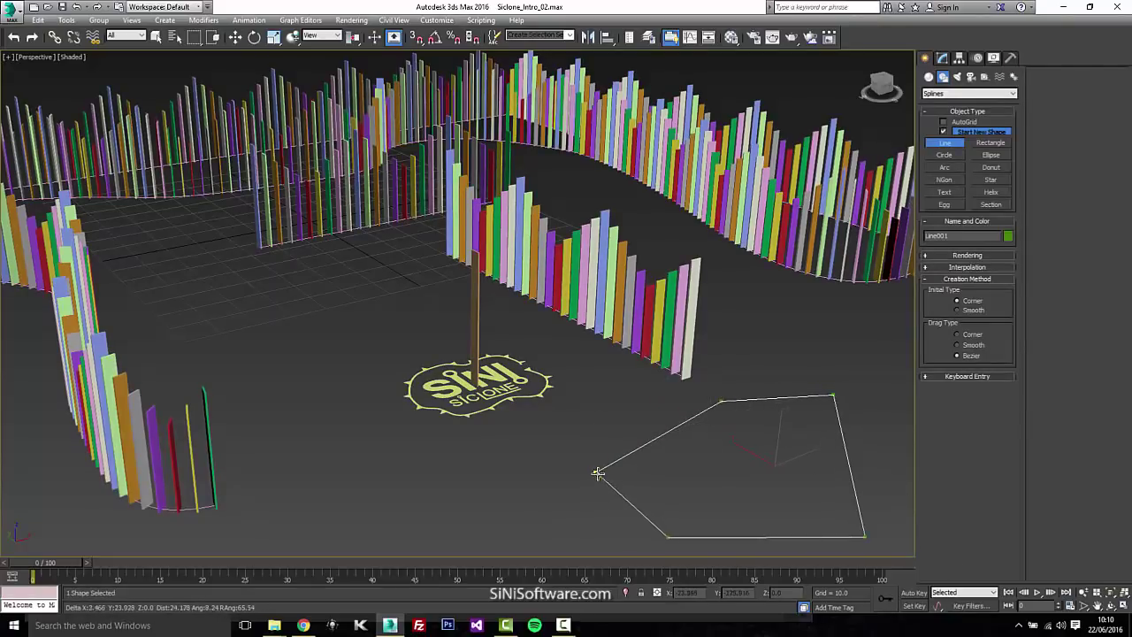
{"action": "left_click", "coordinate": [595, 471]}
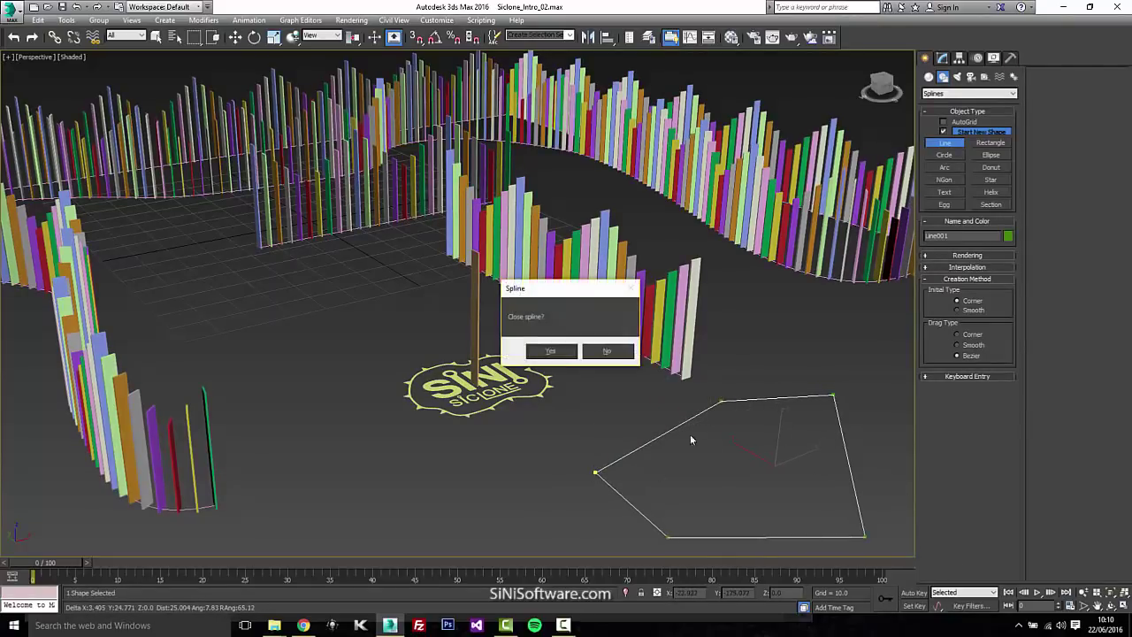
{"action": "left_click", "coordinate": [551, 352]}
Enable exclusion splines on the SiClone object and add the newly drawn closed line as the exclusion spline
{"action": "left_click", "coordinate": [688, 325]}
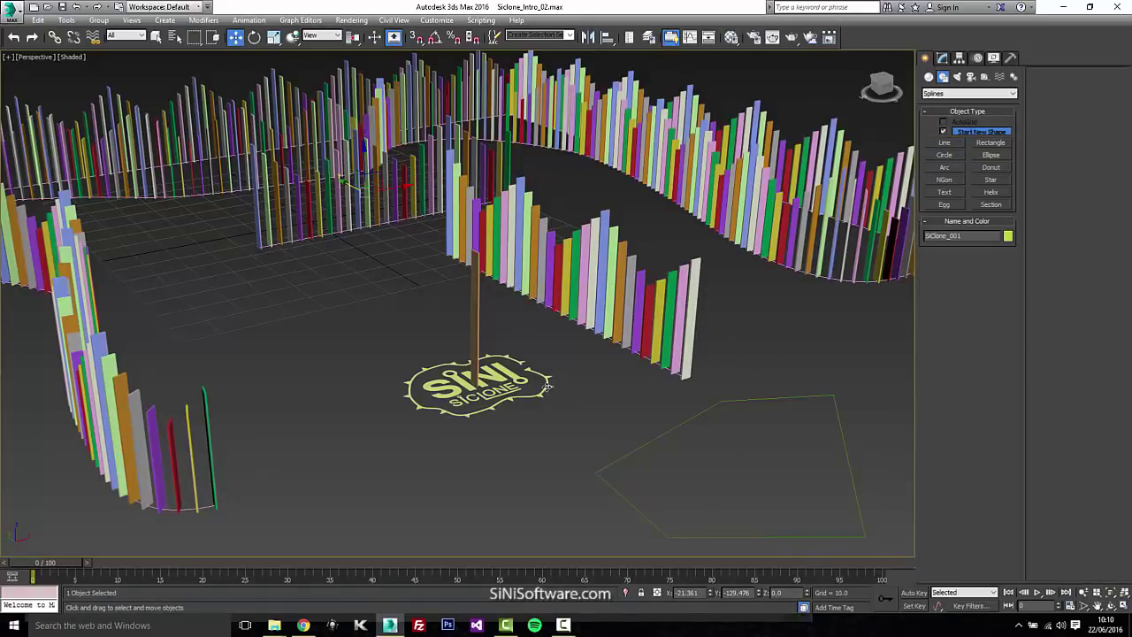
{"action": "left_click", "coordinate": [943, 57]}
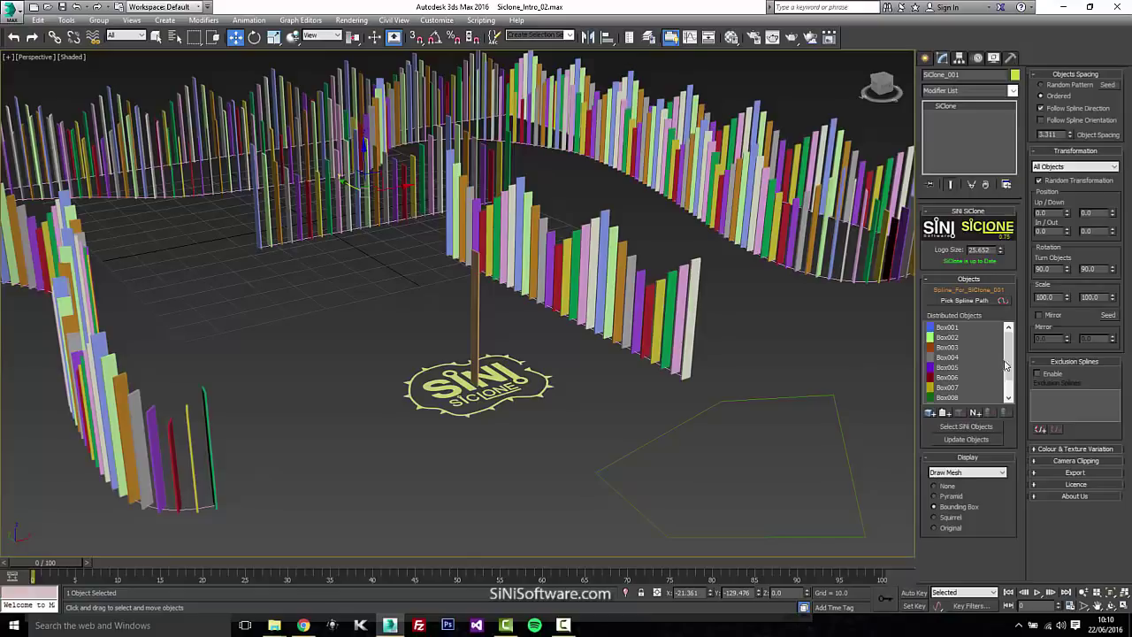
{"action": "left_click", "coordinate": [1038, 374]}
{"action": "left_click", "coordinate": [1040, 430]}
{"action": "left_click", "coordinate": [848, 460]}
Move the closed line to the ground in front of the logo and turn off exclusion splines on the SiClone object
{"action": "left_click_drag", "start_coordinate": [669, 402], "coordinate": [553, 497]}
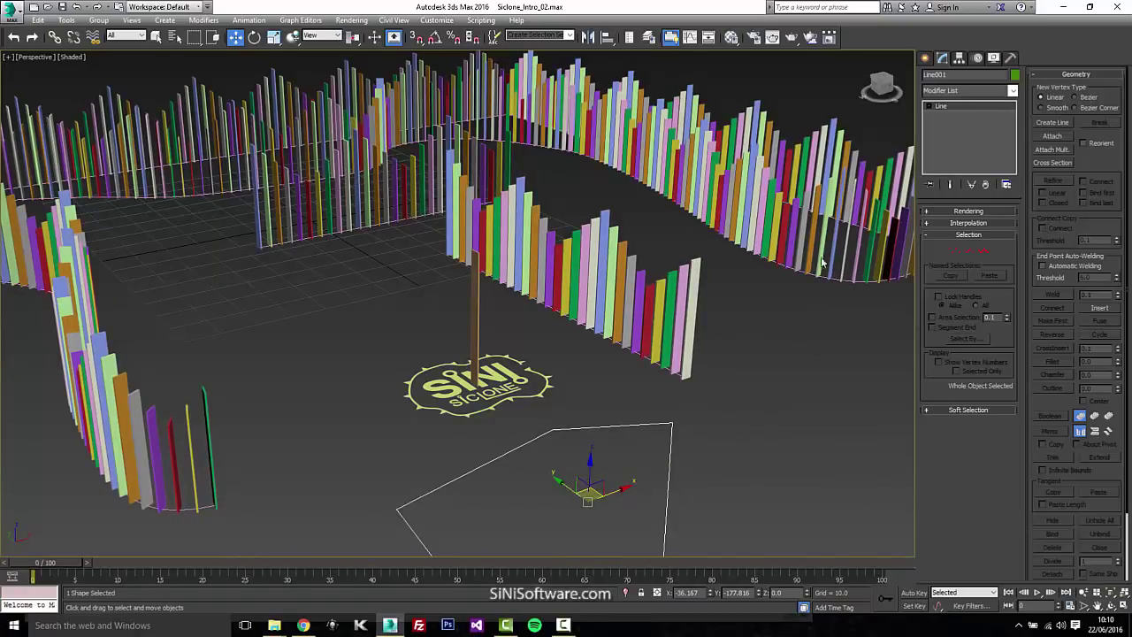
{"action": "middle_click_drag", "start_coordinate": [722, 361], "coordinate": [733, 344]}
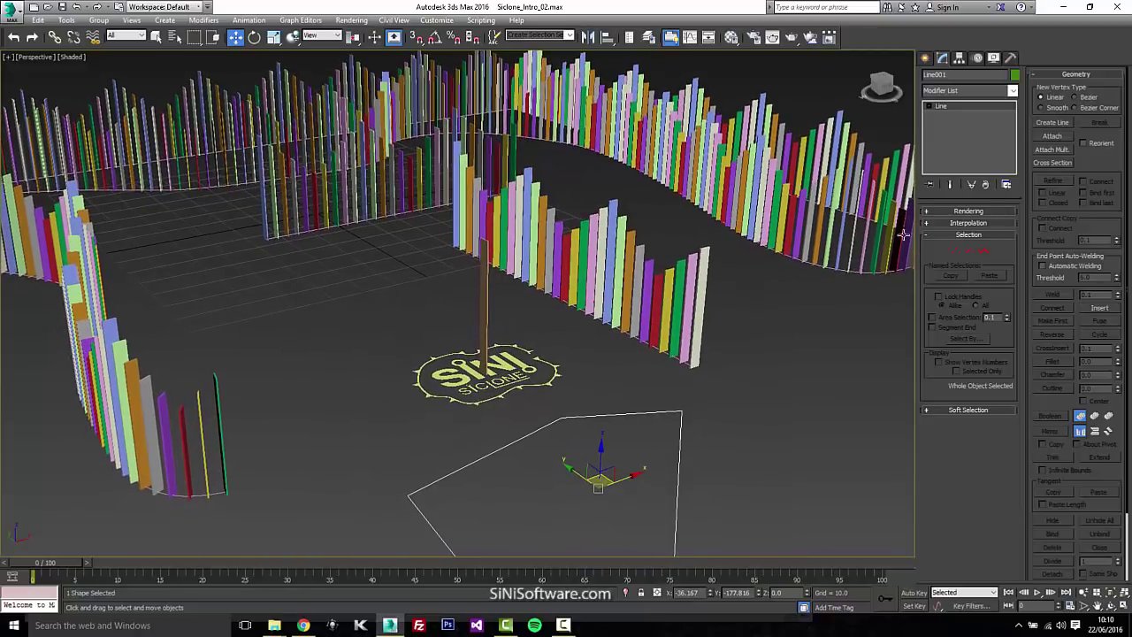
{"action": "left_click", "coordinate": [513, 388]}
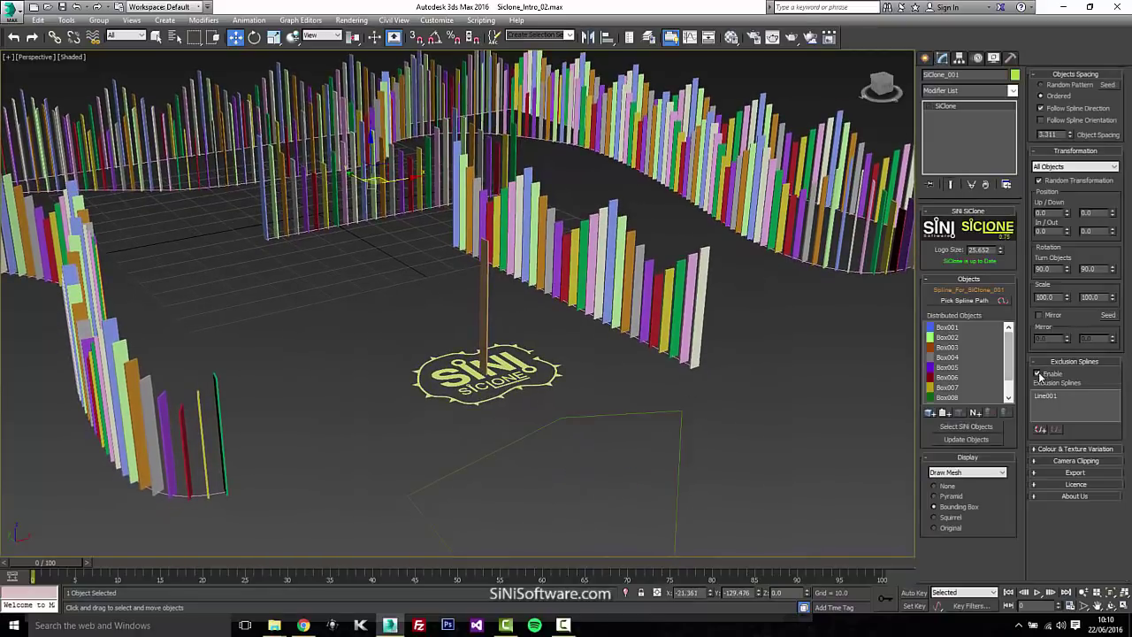
{"action": "left_click", "coordinate": [1039, 374]}
{"action": "left_click", "coordinate": [1067, 364]}
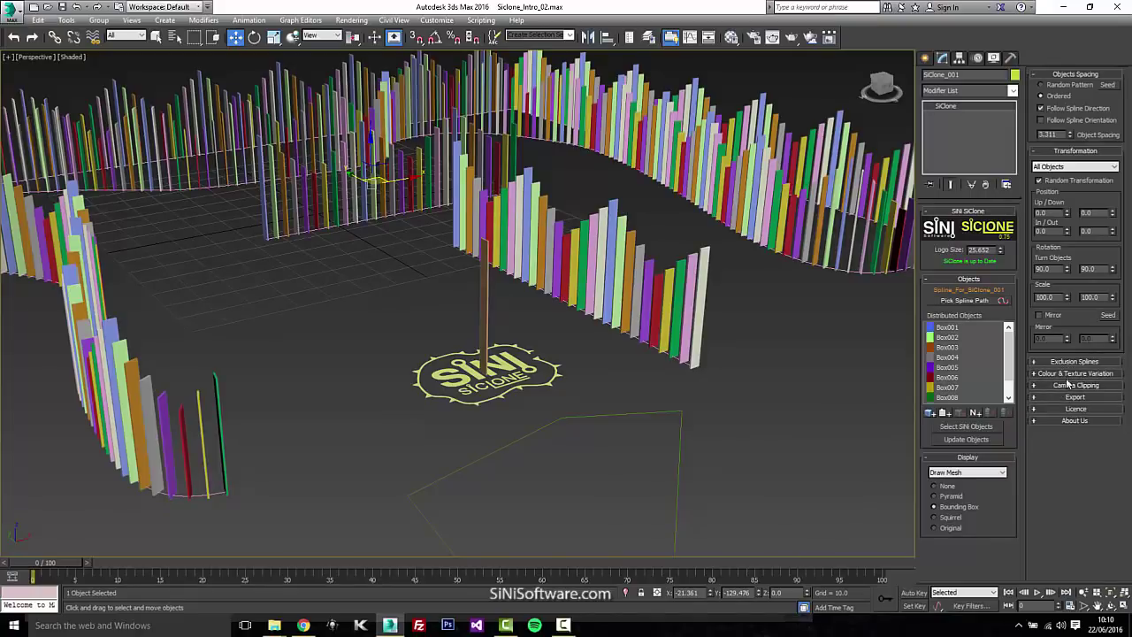
Enable Camera Clipping for the active view camera and render the perspective view with V-Ray
{"action": "left_click", "coordinate": [1070, 386]}
{"action": "middle_click_drag", "start_coordinate": [605, 402], "coordinate": [634, 418]}
{"action": "left_click", "coordinate": [1040, 398]}
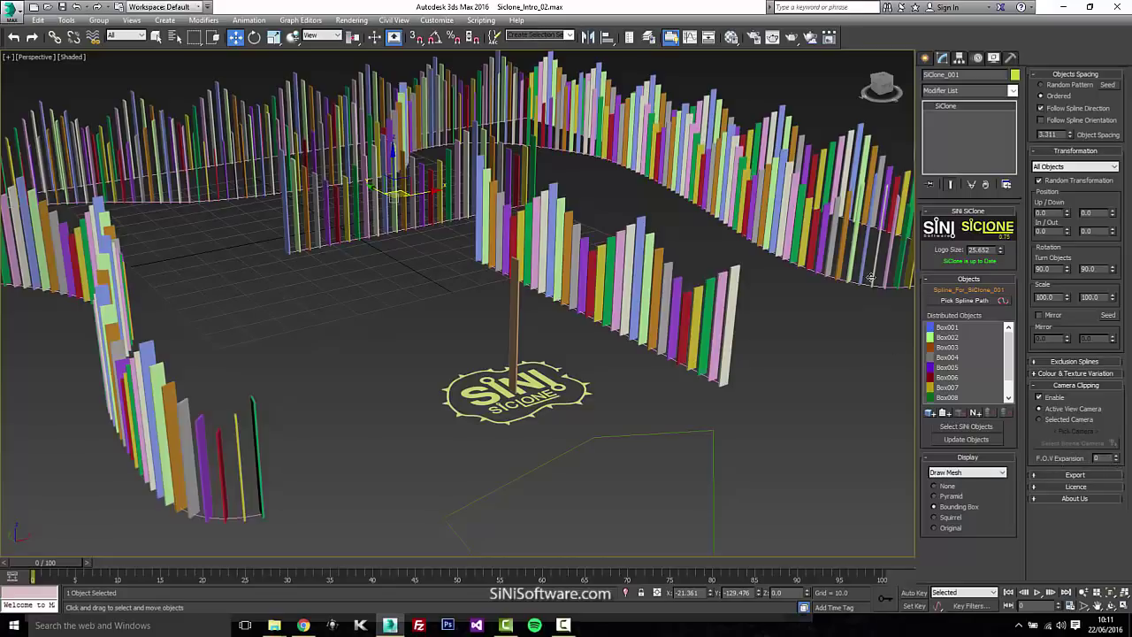
{"action": "middle_click_drag", "start_coordinate": [895, 291], "coordinate": [904, 337], "text": "alt"}
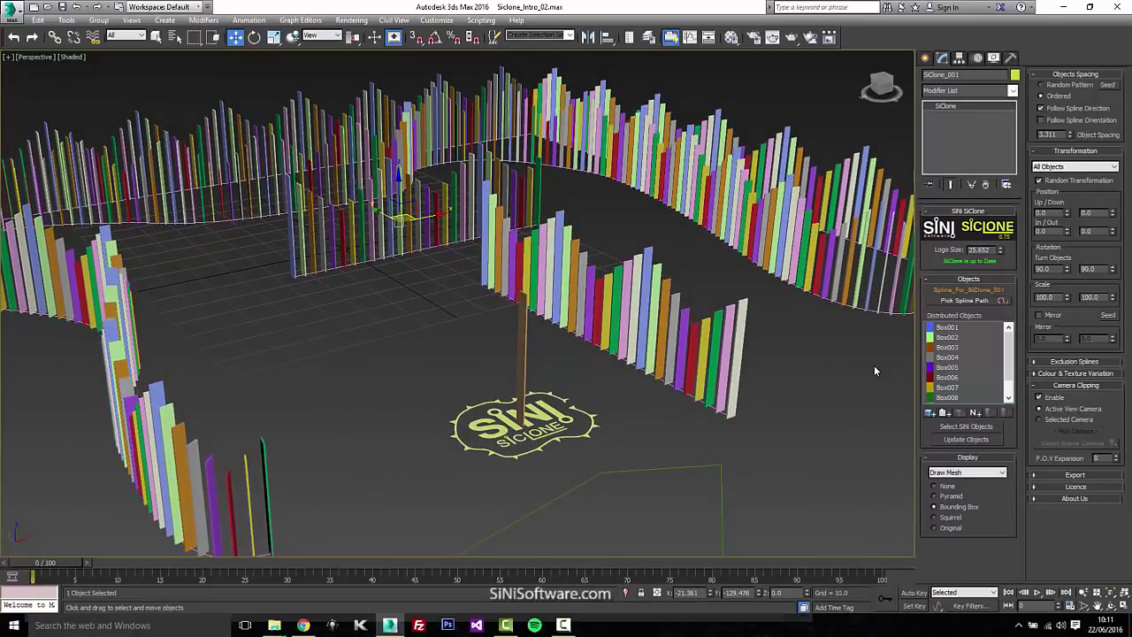
{"action": "key", "text": "shift+q"}
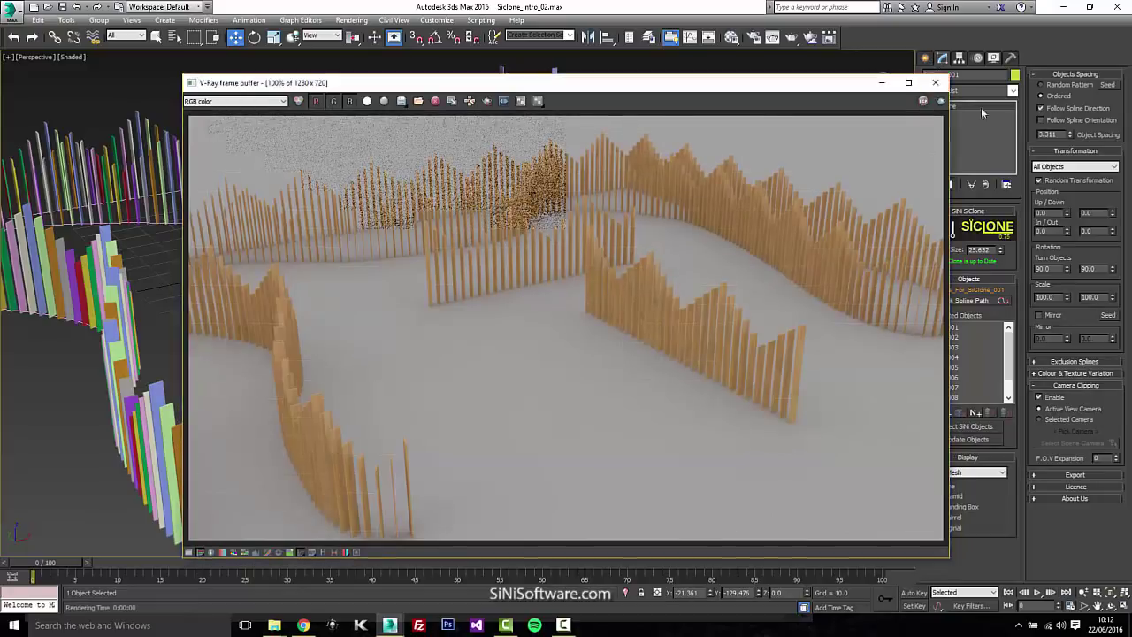
{"action": "left_click", "coordinate": [1022, 155]}
Set the Camera Clipping F.O.V Expansion to 4
{"action": "left_click", "coordinate": [1117, 457]}
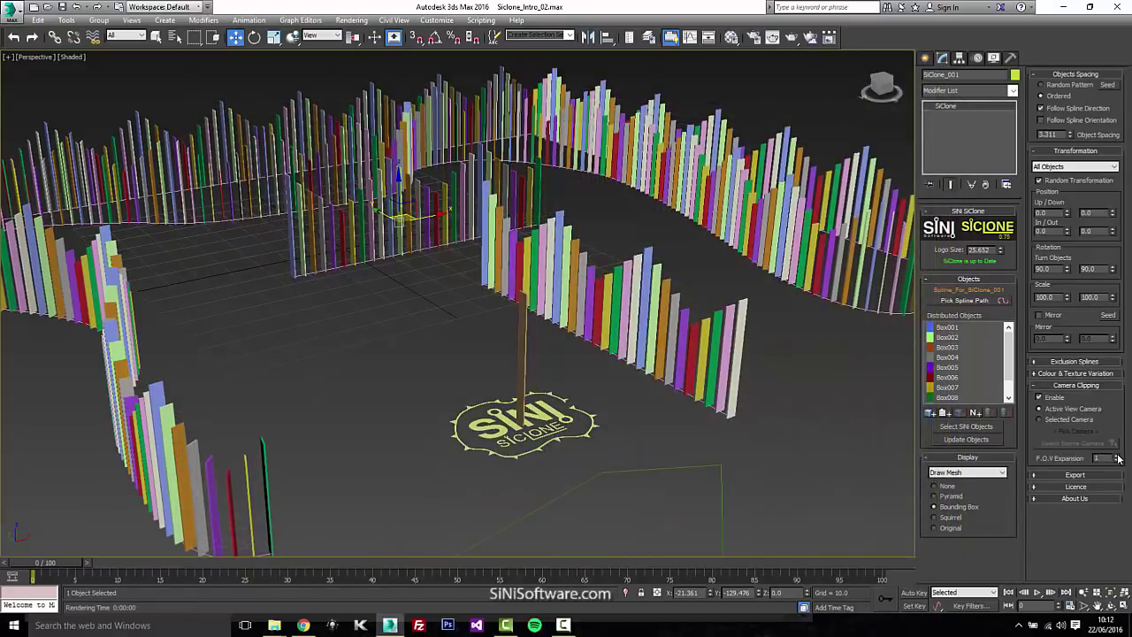
{"action": "left_click", "coordinate": [1117, 457]}
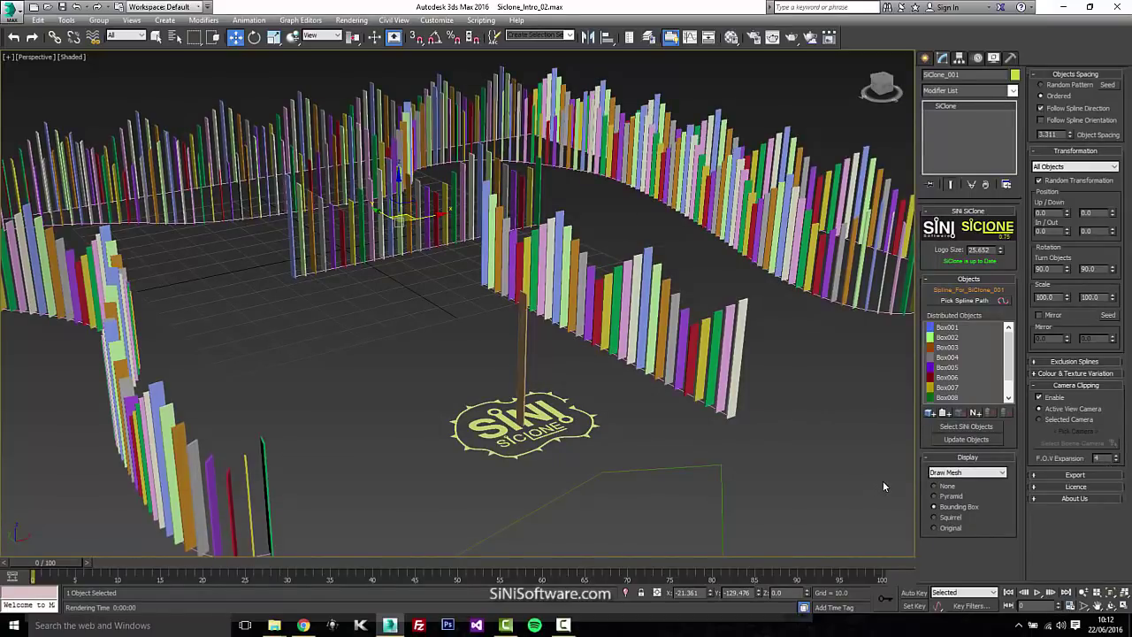
{"action": "left_click", "coordinate": [1057, 387]}
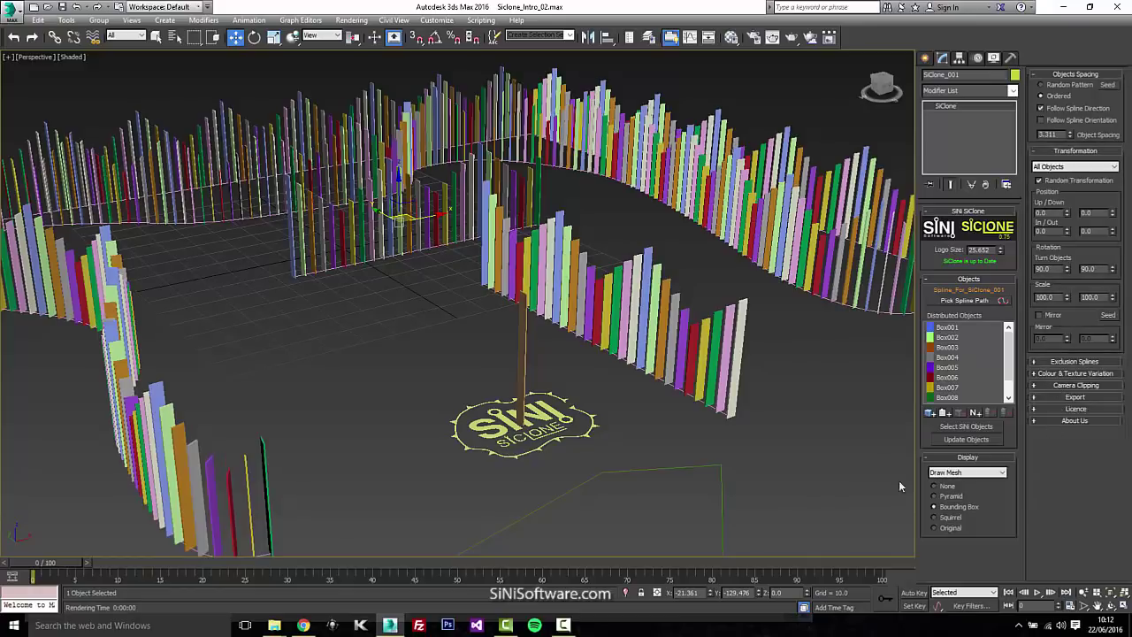
Choose Box001 as the only object to transform and set its scale to 8
{"action": "middle_click_drag", "start_coordinate": [736, 414], "coordinate": [757, 418]}
{"action": "scroll", "coordinate": [756, 417], "scroll_direction": "up", "scroll_amount": 5}
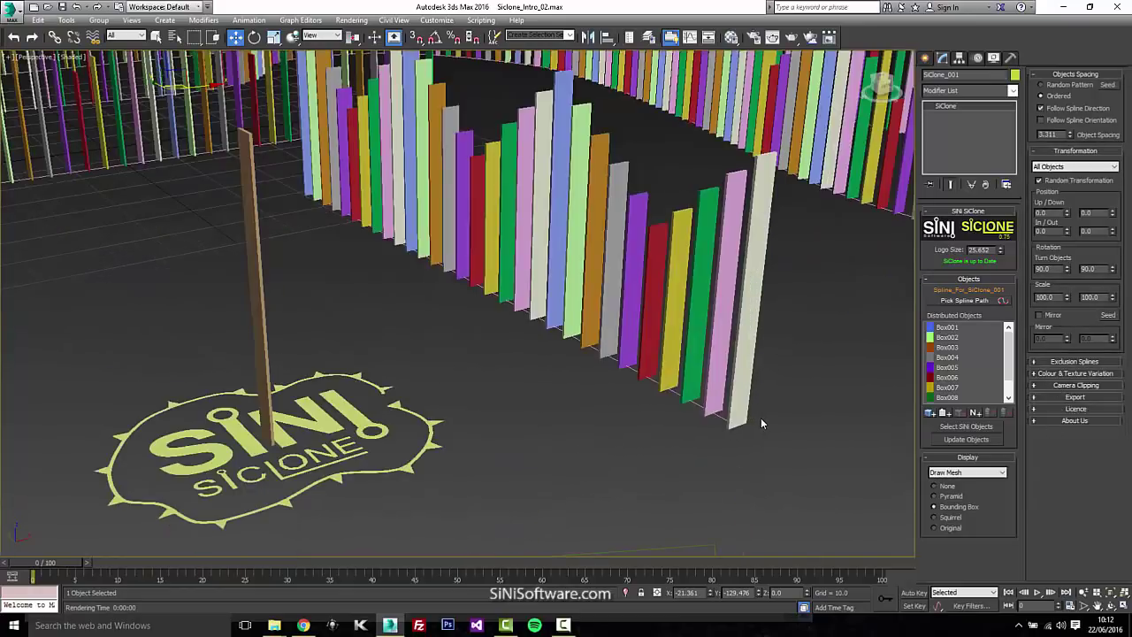
{"action": "left_click", "coordinate": [1076, 167]}
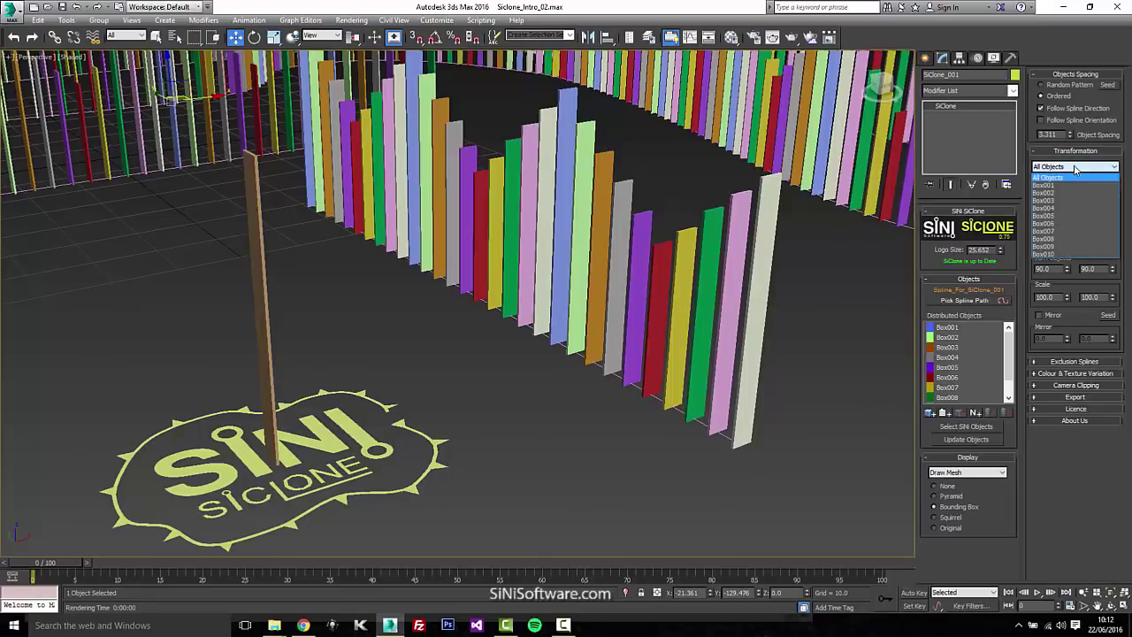
{"action": "middle_click", "coordinate": [836, 297]}
{"action": "middle_click_drag", "start_coordinate": [838, 310], "coordinate": [835, 355]}
{"action": "left_click", "coordinate": [711, 374]}
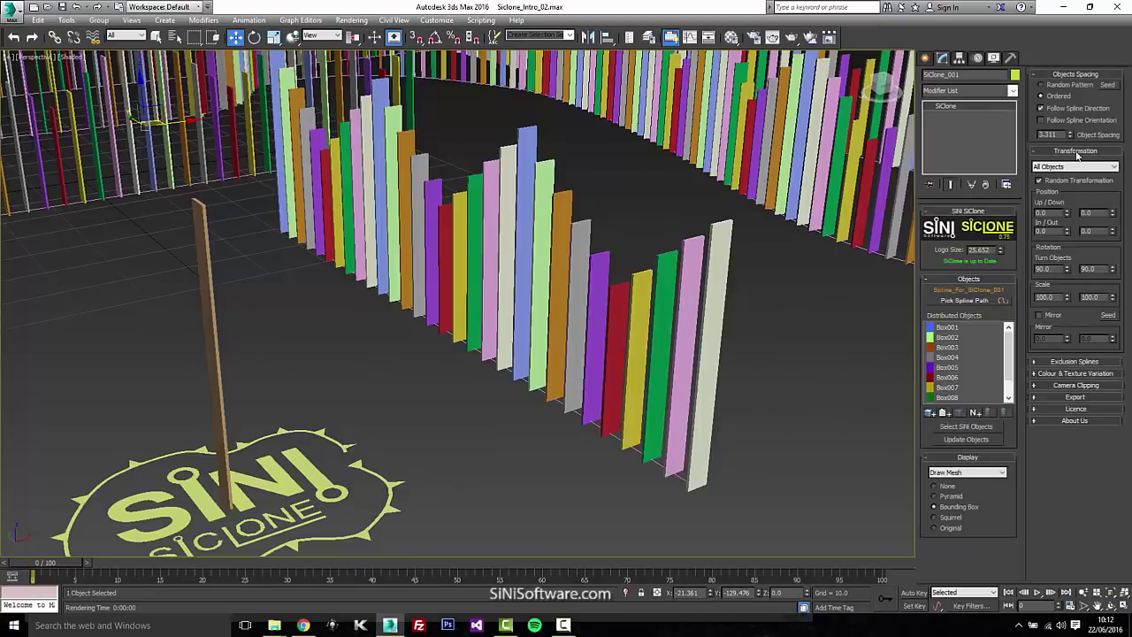
{"action": "left_click", "coordinate": [1079, 168]}
{"action": "left_click", "coordinate": [1065, 185]}
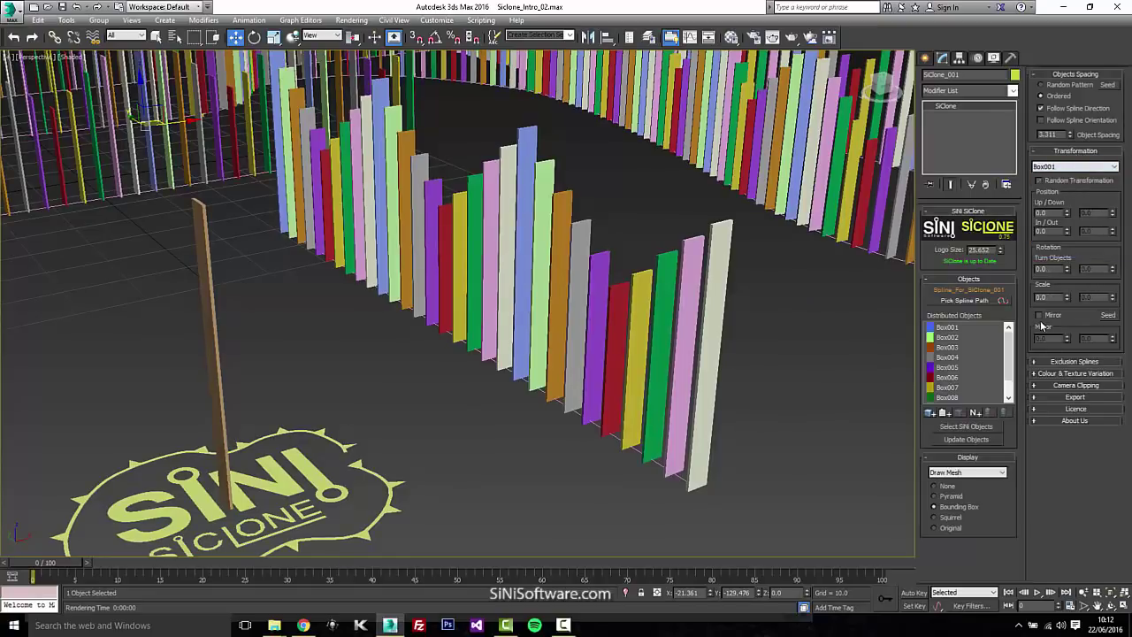
{"action": "mouse_move", "coordinate": [1070, 300]}
{"action": "left_mouse_down"}
{"action": "mouse_move", "coordinate": [1068, 280]}
{"action": "mouse_move", "coordinate": [1068, 296]}
{"action": "left_mouse_up"}
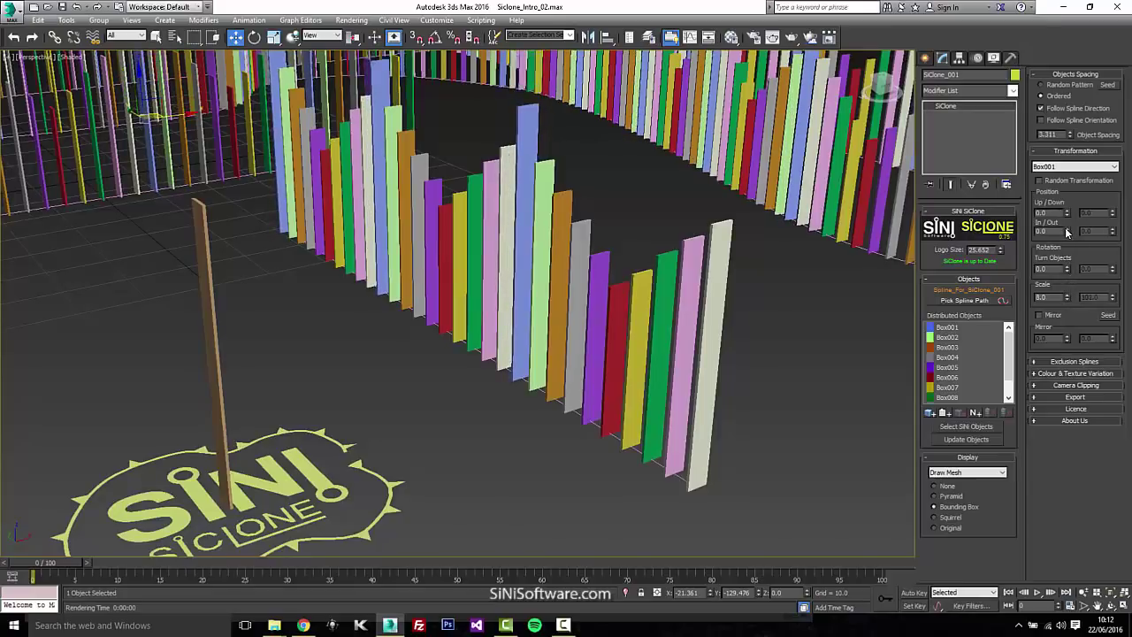
Set the position of the Box001 planks to 9.3 In/Out and -28 Up/Down
{"action": "left_click_drag", "start_coordinate": [1068, 232], "coordinate": [1064, 379]}
{"action": "scroll", "coordinate": [575, 390], "scroll_direction": "down", "scroll_amount": 4}
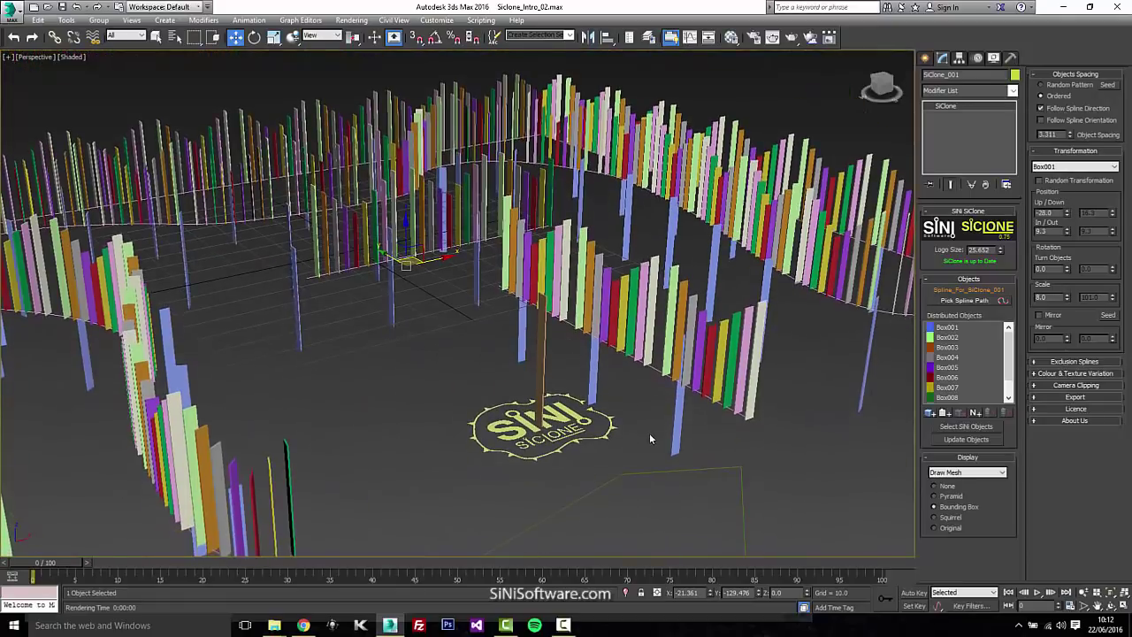
{"action": "mouse_move", "coordinate": [650, 433]}
{"action": "middle_mouse_down", "text": "alt"}
{"action": "mouse_move", "coordinate": [607, 413]}
{"action": "mouse_move", "coordinate": [649, 429]}
{"action": "middle_mouse_up", "text": "alt"}
{"action": "scroll", "coordinate": [650, 430], "scroll_direction": "up", "scroll_amount": 3}
Examine the offset of the Box001 planks relative to the rest of the rows from several angles
{"action": "left_click", "coordinate": [513, 344]}
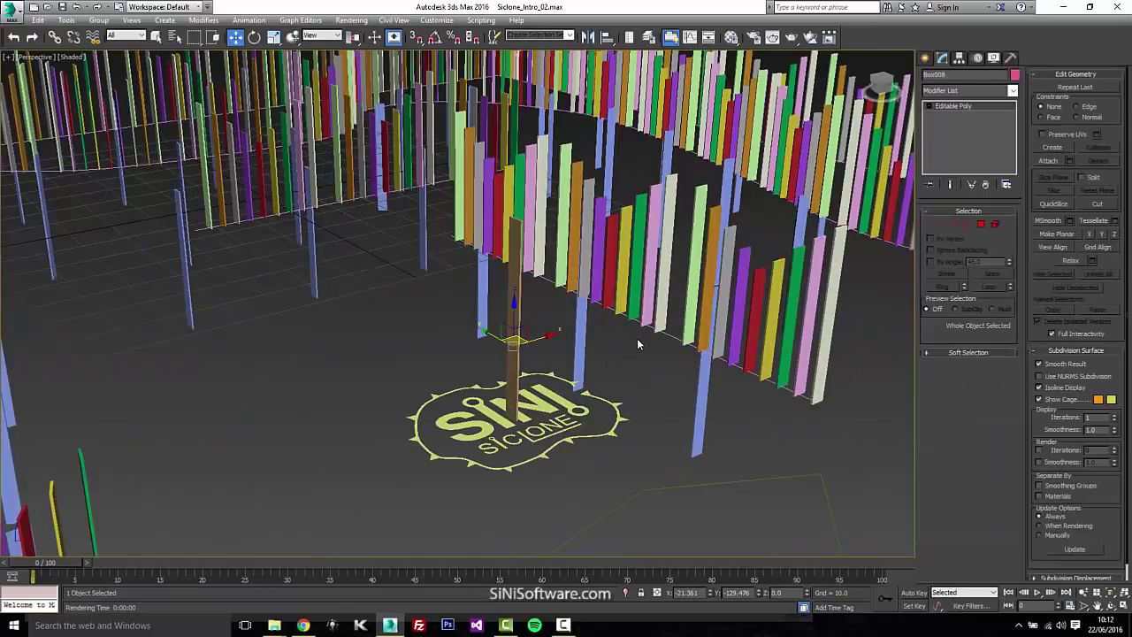
{"action": "middle_click_drag", "start_coordinate": [638, 343], "coordinate": [550, 343], "text": "alt"}
{"action": "middle_click_drag", "start_coordinate": [746, 307], "coordinate": [644, 328]}
{"action": "scroll", "coordinate": [645, 328], "scroll_direction": "up", "scroll_amount": 4}
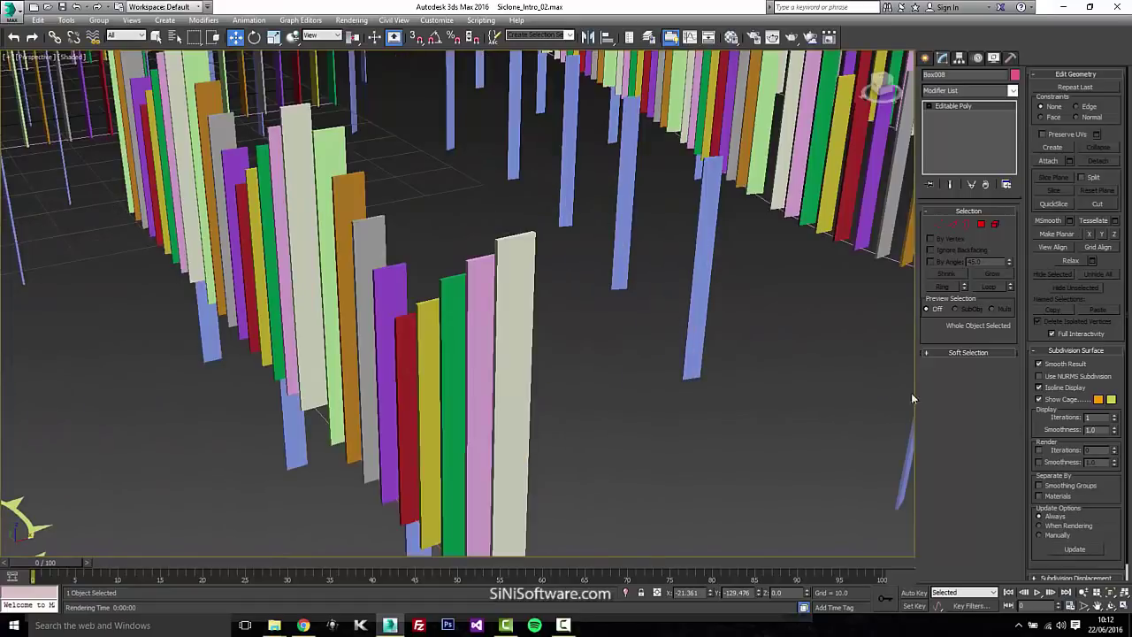
{"action": "scroll", "coordinate": [552, 352], "scroll_direction": "down", "scroll_amount": 3}
{"action": "middle_click_drag", "start_coordinate": [531, 346], "coordinate": [373, 451], "text": "alt"}
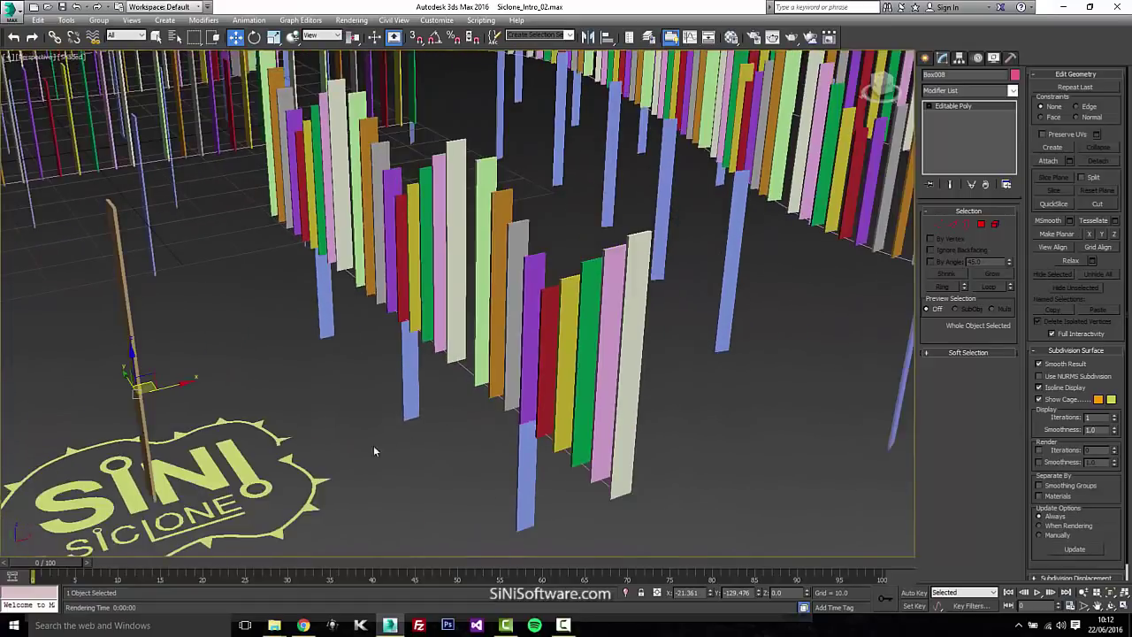
{"action": "left_click", "coordinate": [323, 478]}
{"action": "middle_click_drag", "start_coordinate": [322, 478], "coordinate": [460, 406], "text": "alt"}
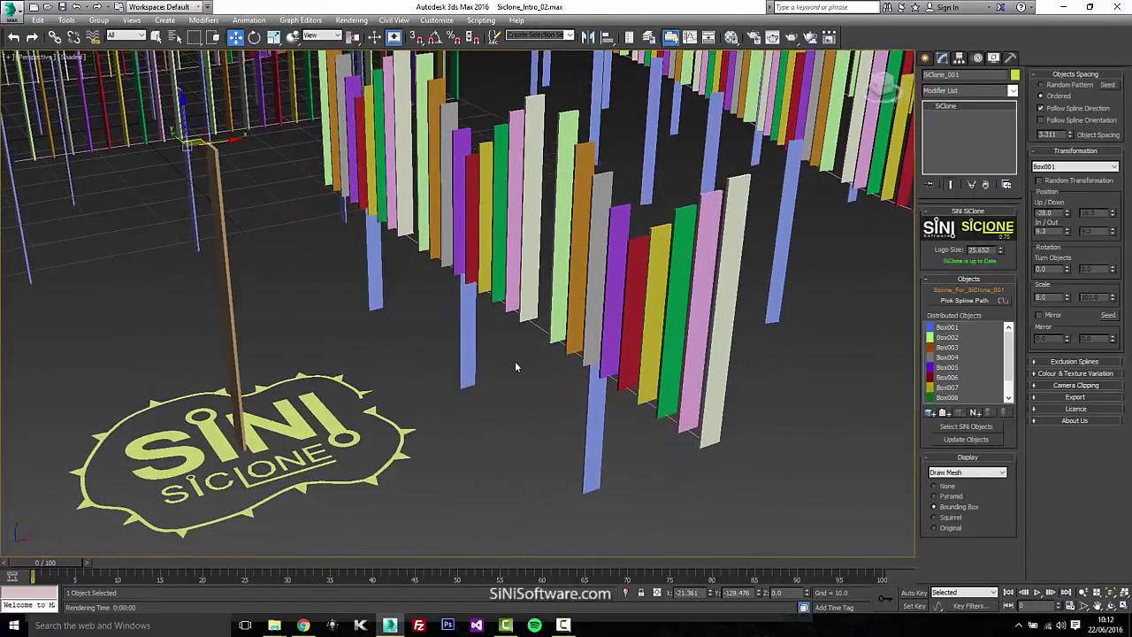
{"action": "middle_click_drag", "start_coordinate": [517, 360], "coordinate": [515, 350]}
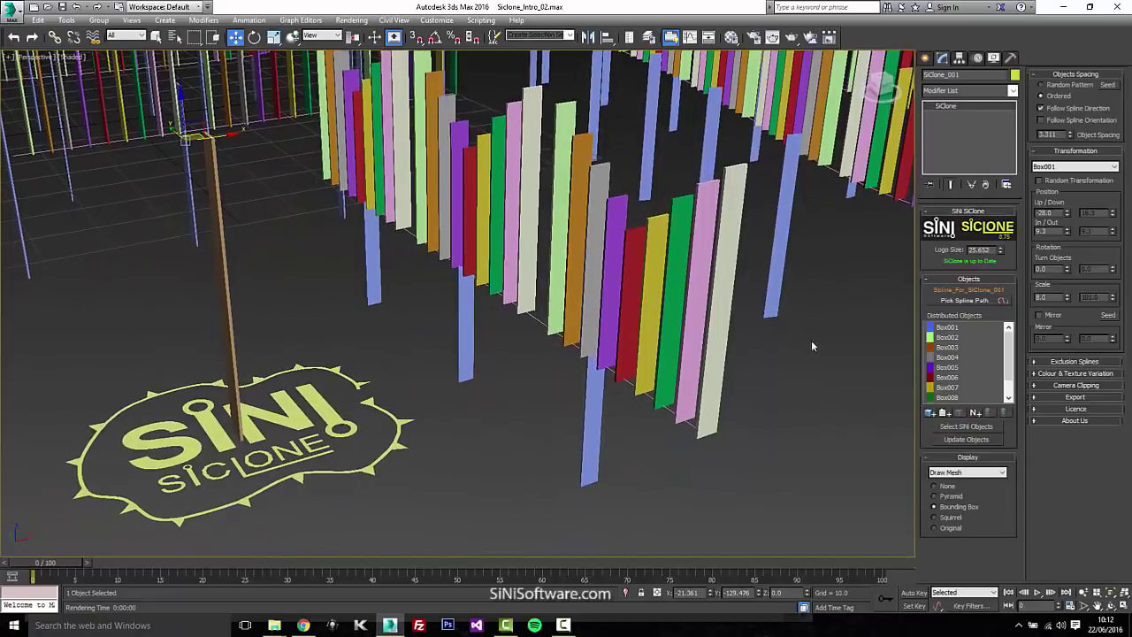
Show the Colour & Texture Variation settings of the SiClone object
{"action": "left_click", "coordinate": [1075, 374]}
{"action": "middle_click_drag", "start_coordinate": [427, 410], "coordinate": [998, 279], "text": "alt"}
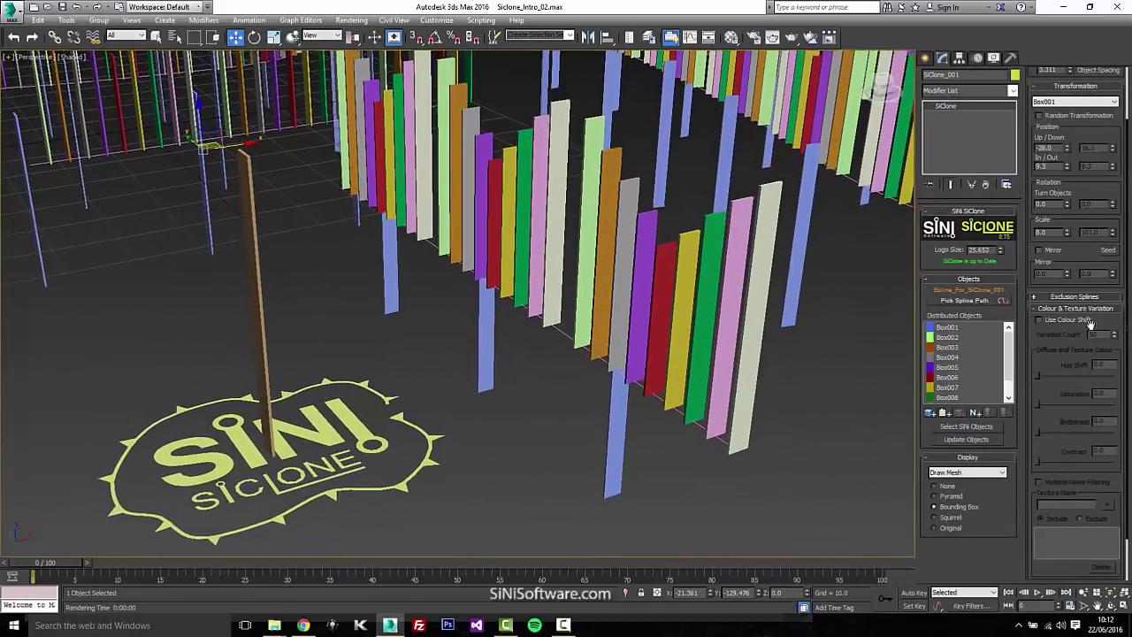
{"action": "middle_click_drag", "start_coordinate": [498, 409], "coordinate": [515, 439]}
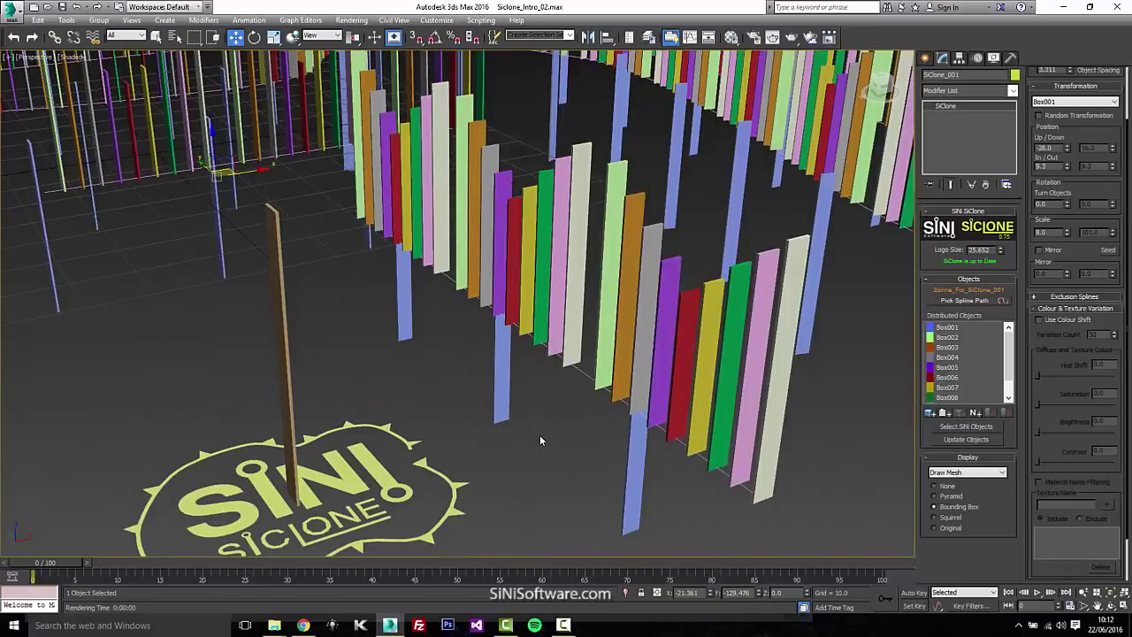
{"action": "left_click", "coordinate": [526, 449]}
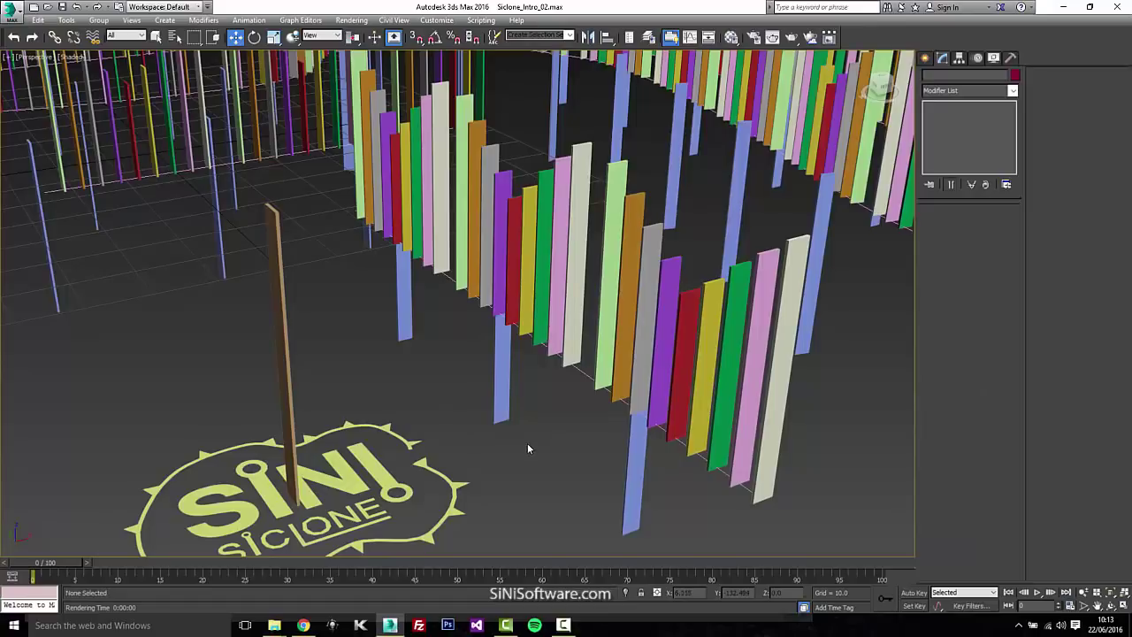
{"action": "left_click", "coordinate": [626, 477]}
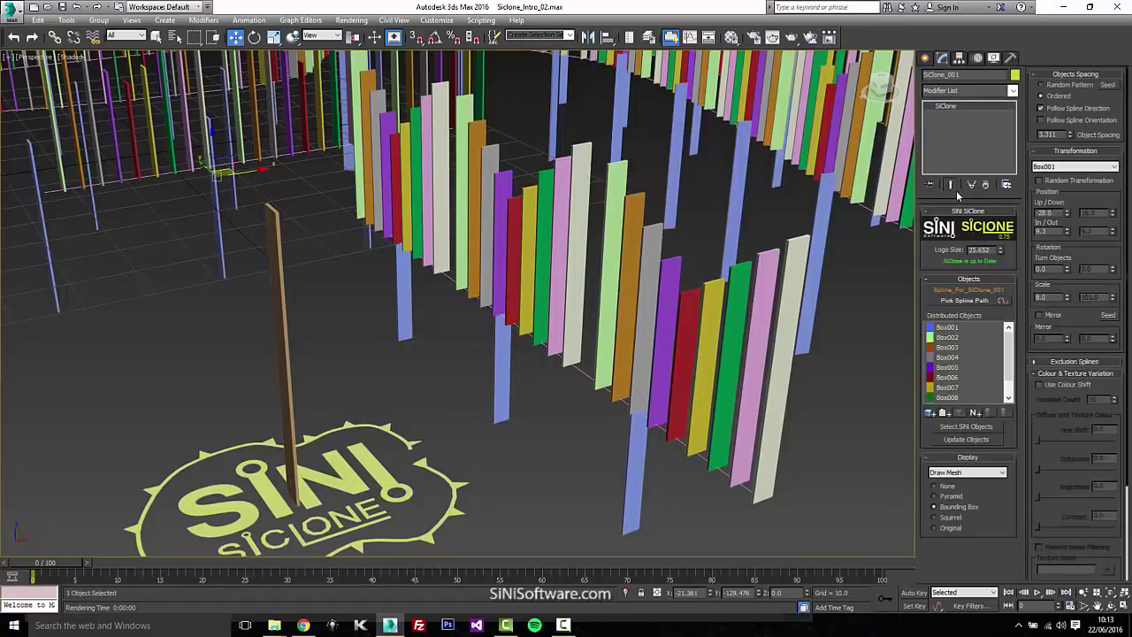
Reset the Box001 planks' Up/Down and In/Out positions to 0 and set their scale to 0
{"action": "right_click", "coordinate": [1067, 215]}
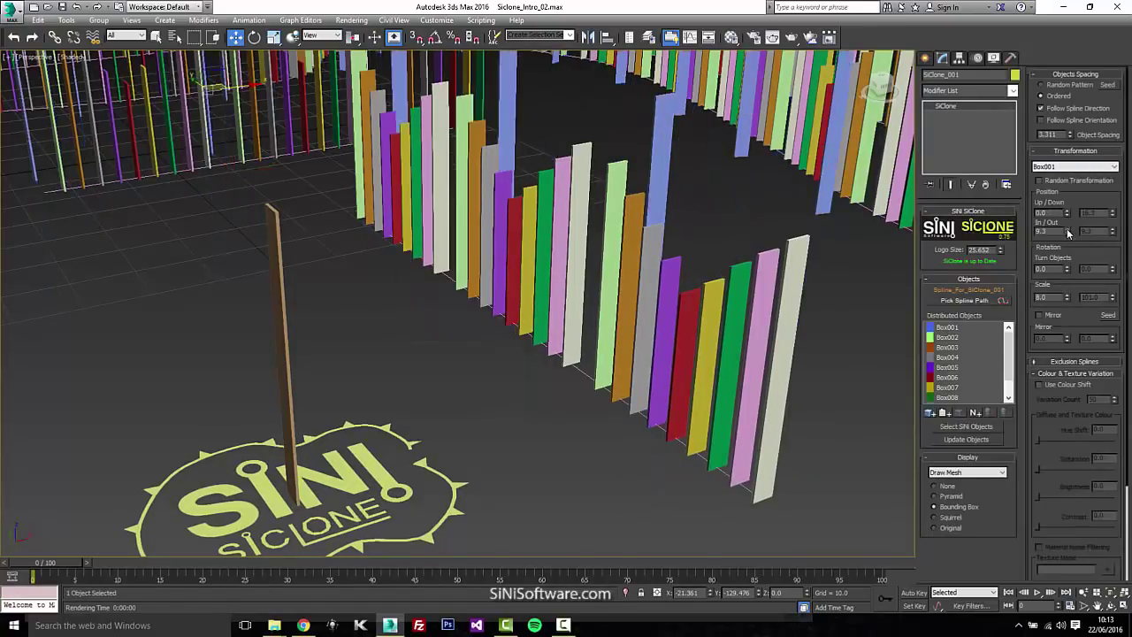
{"action": "right_click", "coordinate": [1066, 232]}
{"action": "right_click", "coordinate": [1067, 301]}
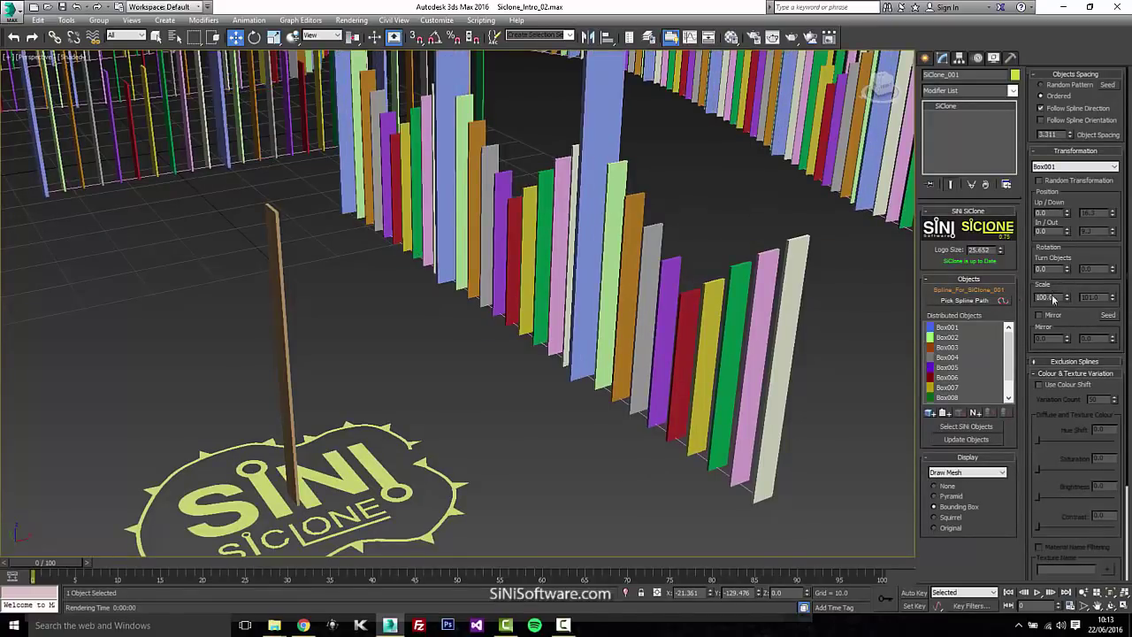
{"action": "type", "text": "0"}
{"action": "key", "text": "Return"}
Enable the colour shift with 12 variations, hue shift 70.909, saturation 4.924, brightness 4.924 and contrast 5.492
{"action": "middle_click_drag", "start_coordinate": [421, 369], "coordinate": [461, 440]}
{"action": "scroll", "coordinate": [442, 365], "scroll_direction": "down", "scroll_amount": 3}
{"action": "scroll", "coordinate": [460, 368], "scroll_direction": "up", "scroll_amount": 2}
{"action": "scroll", "coordinate": [462, 440], "scroll_direction": "up", "scroll_amount": 5}
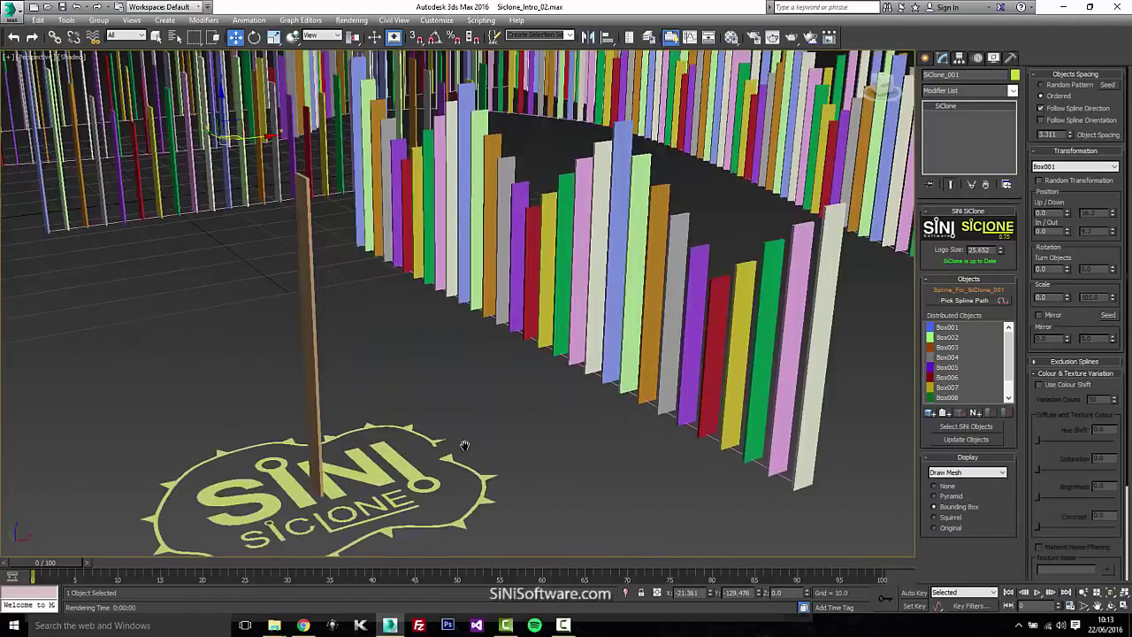
{"action": "middle_click_drag", "start_coordinate": [464, 444], "coordinate": [448, 497]}
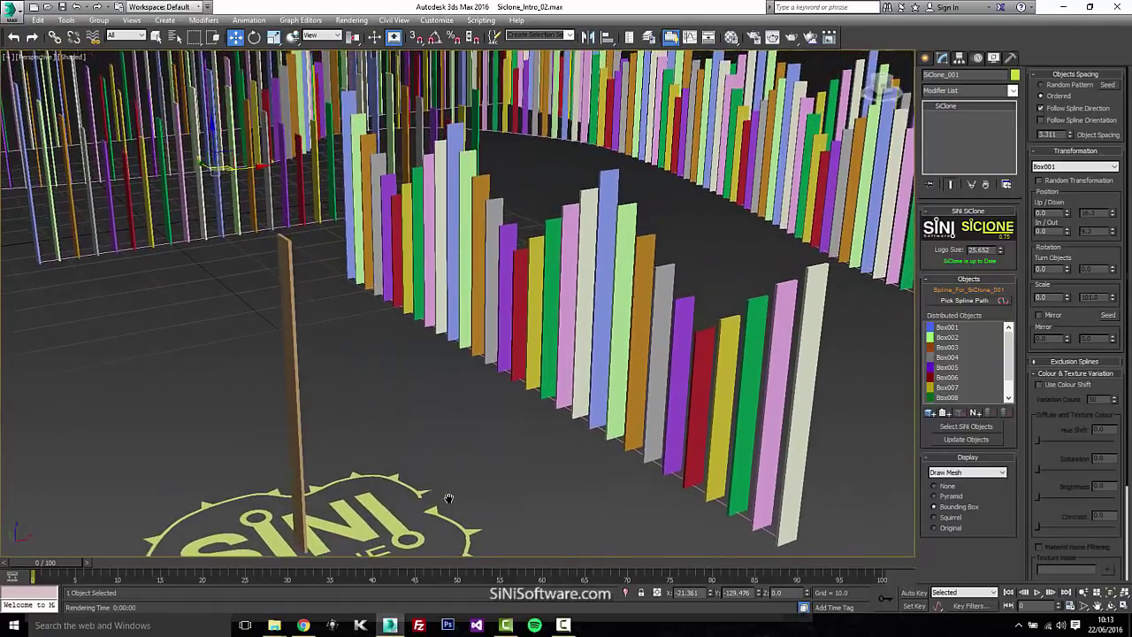
{"action": "left_click", "coordinate": [1044, 386]}
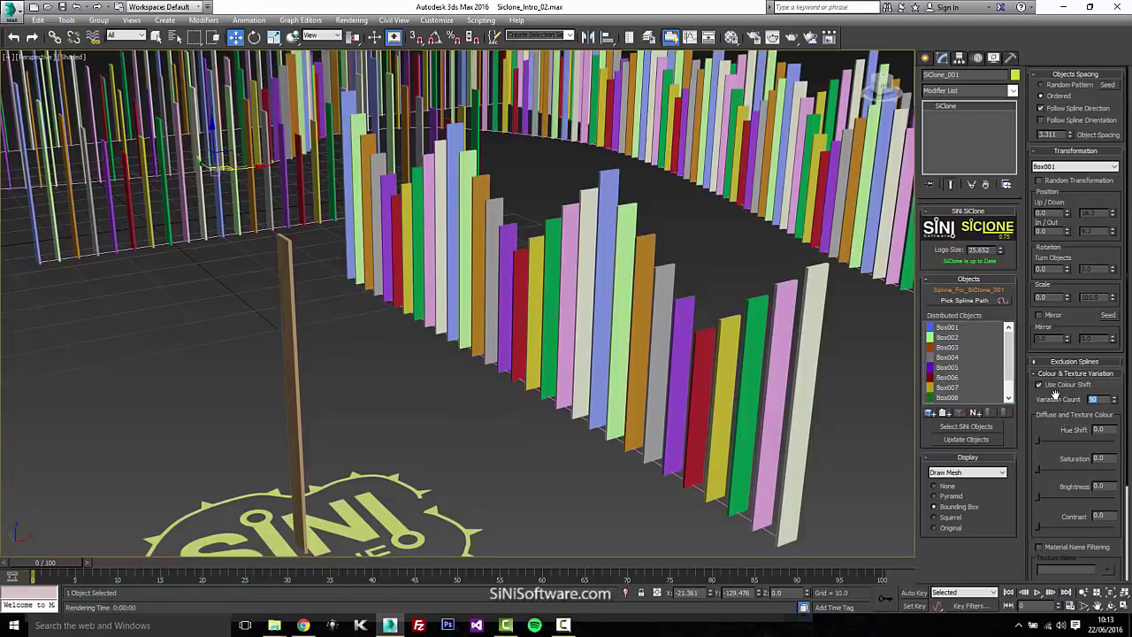
{"action": "left_click", "coordinate": [1068, 442]}
{"action": "left_click_drag", "start_coordinate": [1070, 443], "coordinate": [1052, 469]}
{"action": "left_click", "coordinate": [1052, 498]}
{"action": "left_click_drag", "start_coordinate": [1042, 527], "coordinate": [1056, 527]}
Render the perspective view to check the plank colours and close the frame buffer
{"action": "middle_click_drag", "start_coordinate": [560, 457], "coordinate": [581, 444], "text": "alt"}
{"action": "key", "text": "shift+q"}
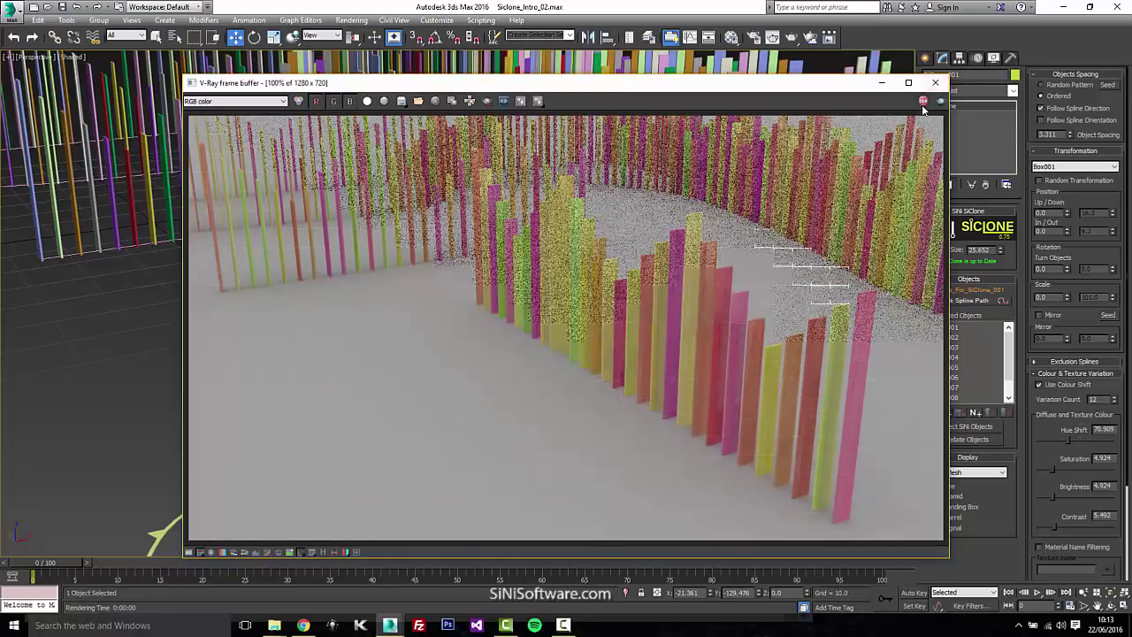
{"action": "left_click", "coordinate": [935, 83]}
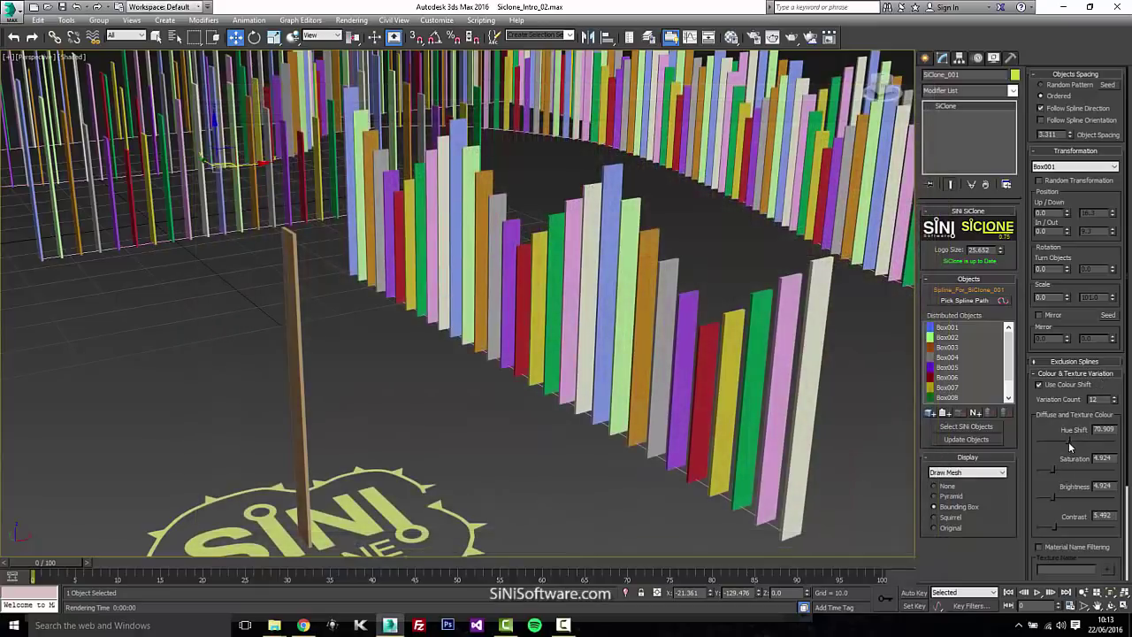
Lower the hue shift to 5.455, render the perspective view again and close the frame buffer
{"action": "left_click_drag", "start_coordinate": [1069, 440], "coordinate": [1040, 445]}
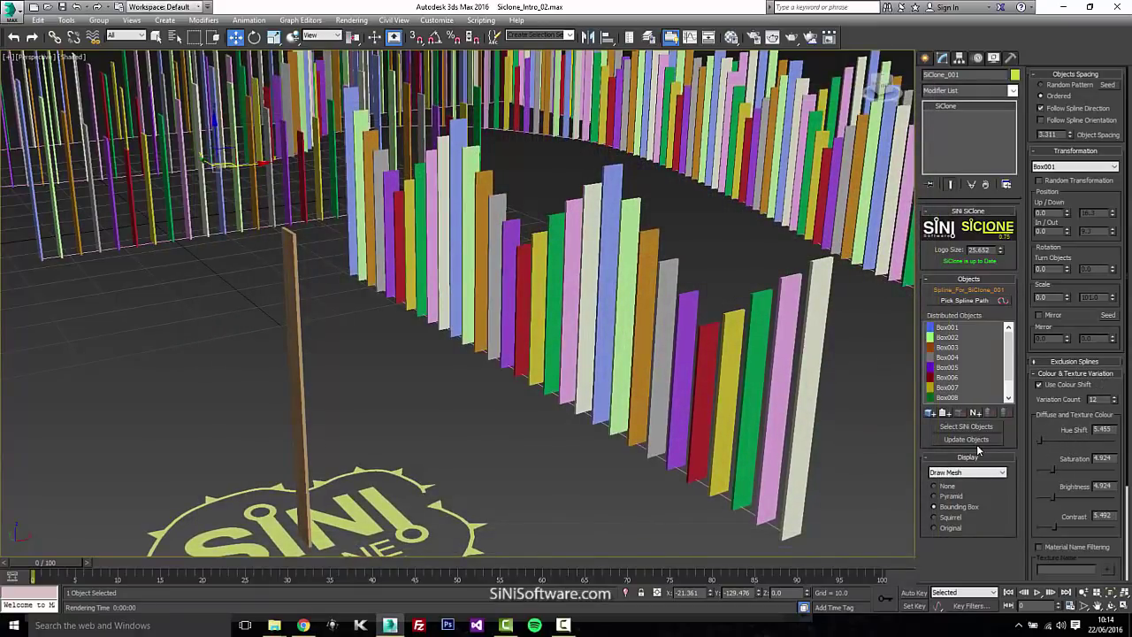
{"action": "key", "text": "shift+q"}
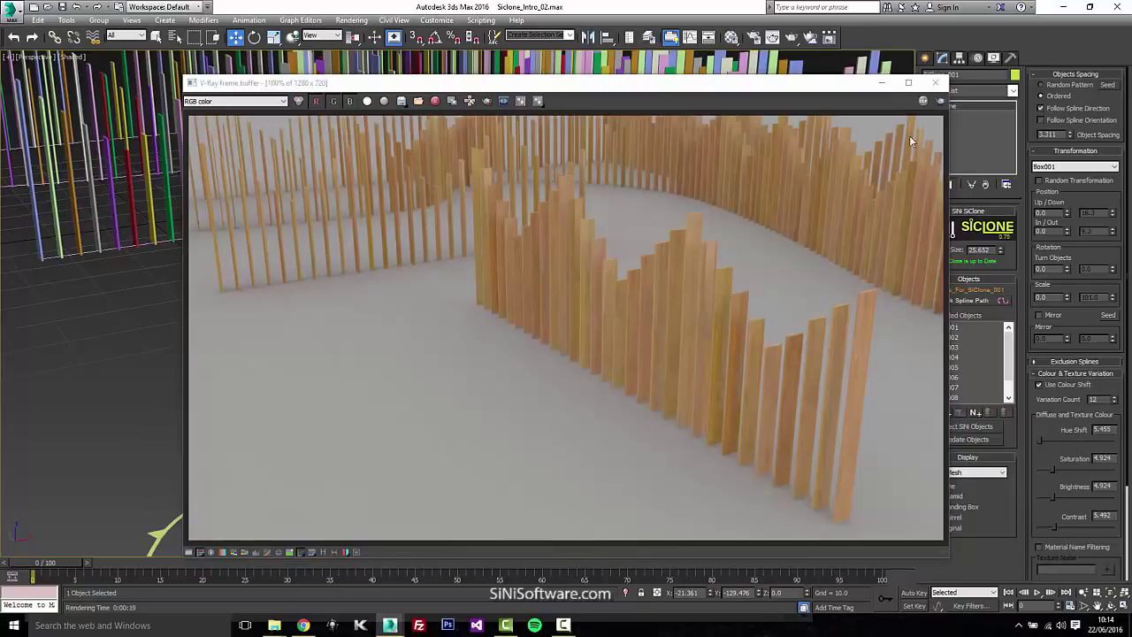
{"action": "left_click", "coordinate": [937, 84]}
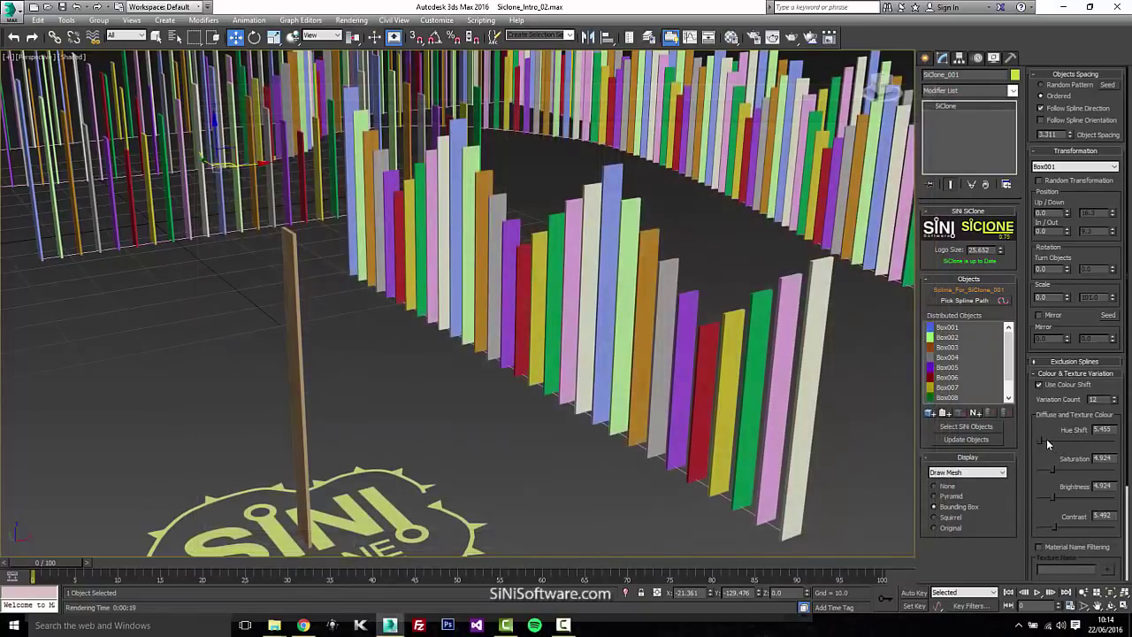
Set the hue shift to 4.091
{"action": "left_click_drag", "start_coordinate": [1041, 437], "coordinate": [1130, 435]}
{"action": "left_click_drag", "start_coordinate": [1038, 438], "coordinate": [1037, 440]}
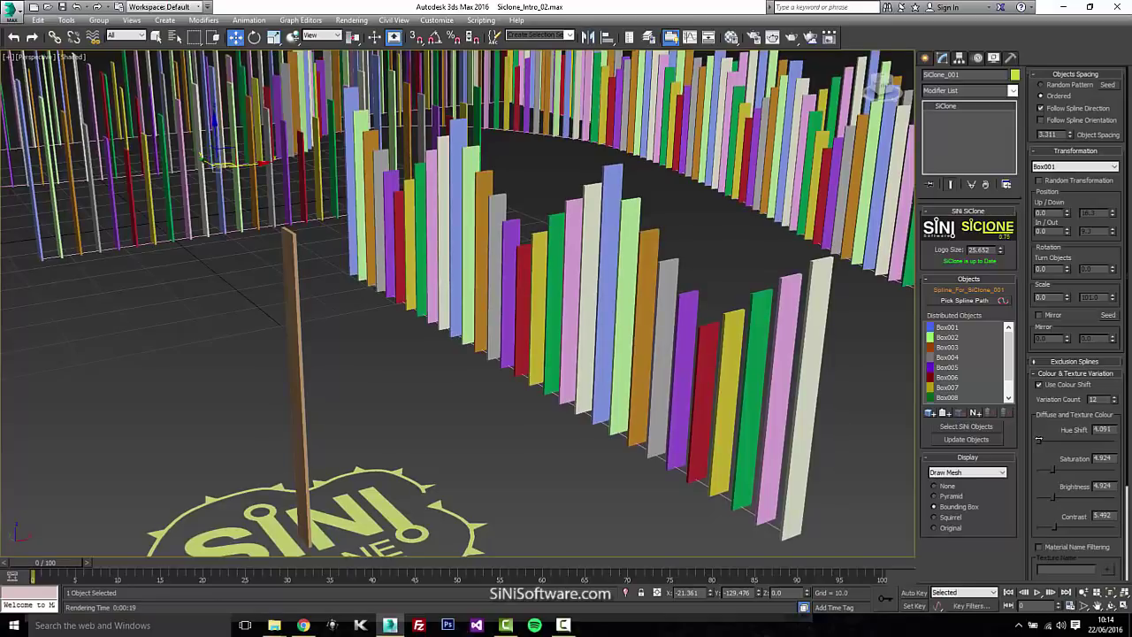
Enable material name filtering for the colour variation
{"action": "left_click_drag", "start_coordinate": [1045, 457], "coordinate": [1042, 390]}
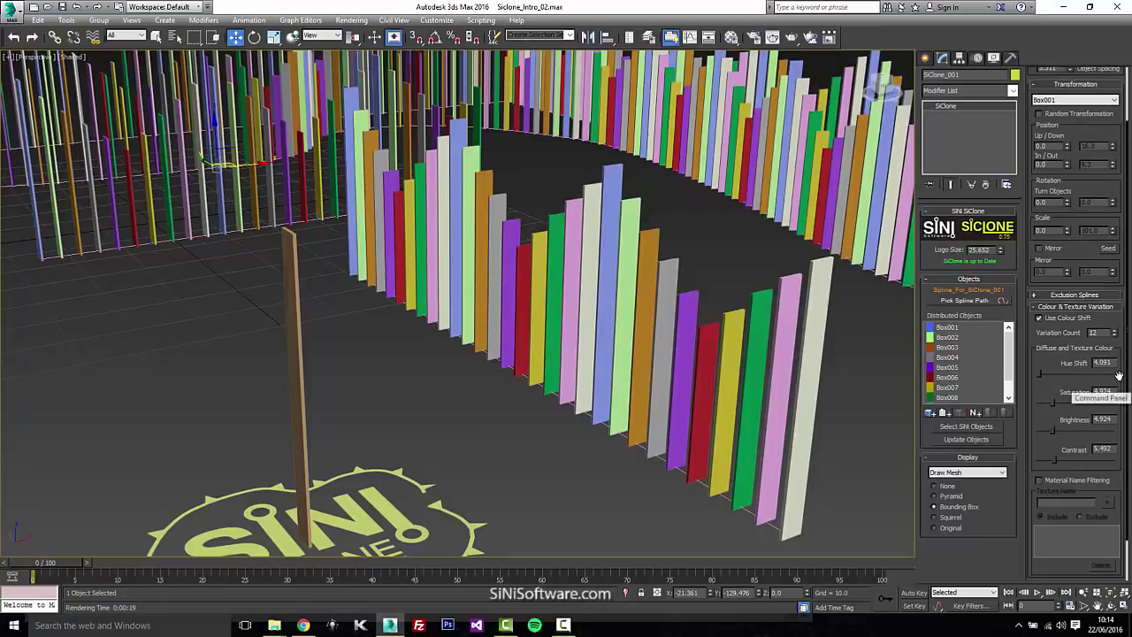
{"action": "scroll", "coordinate": [624, 442], "scroll_direction": "down", "scroll_amount": 8}
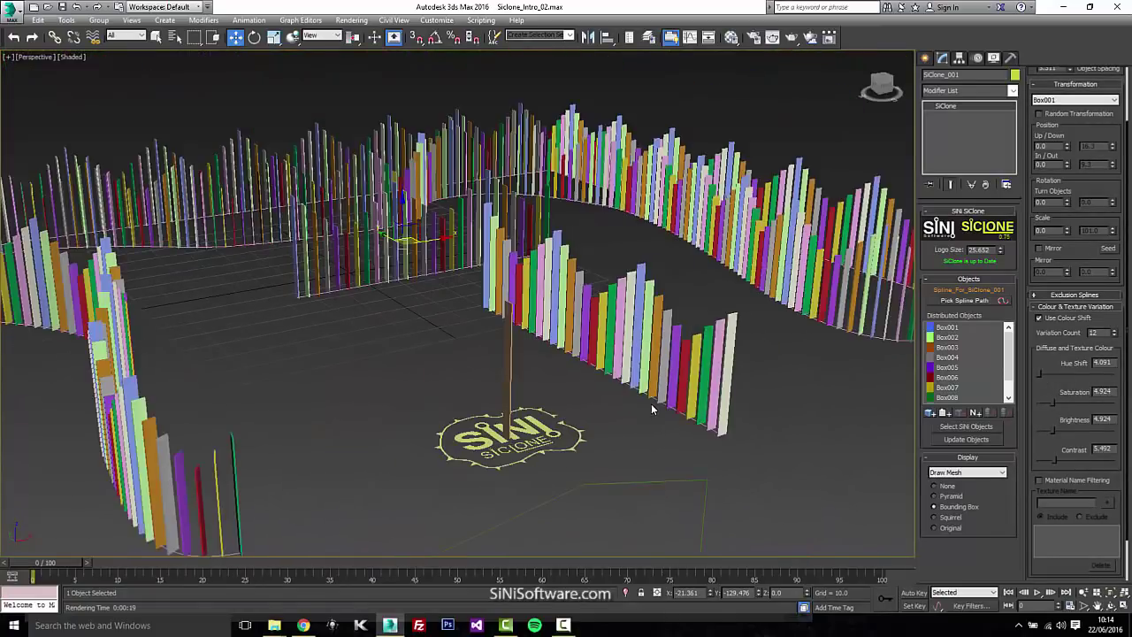
{"action": "middle_click_drag", "start_coordinate": [652, 411], "coordinate": [662, 435], "text": "alt"}
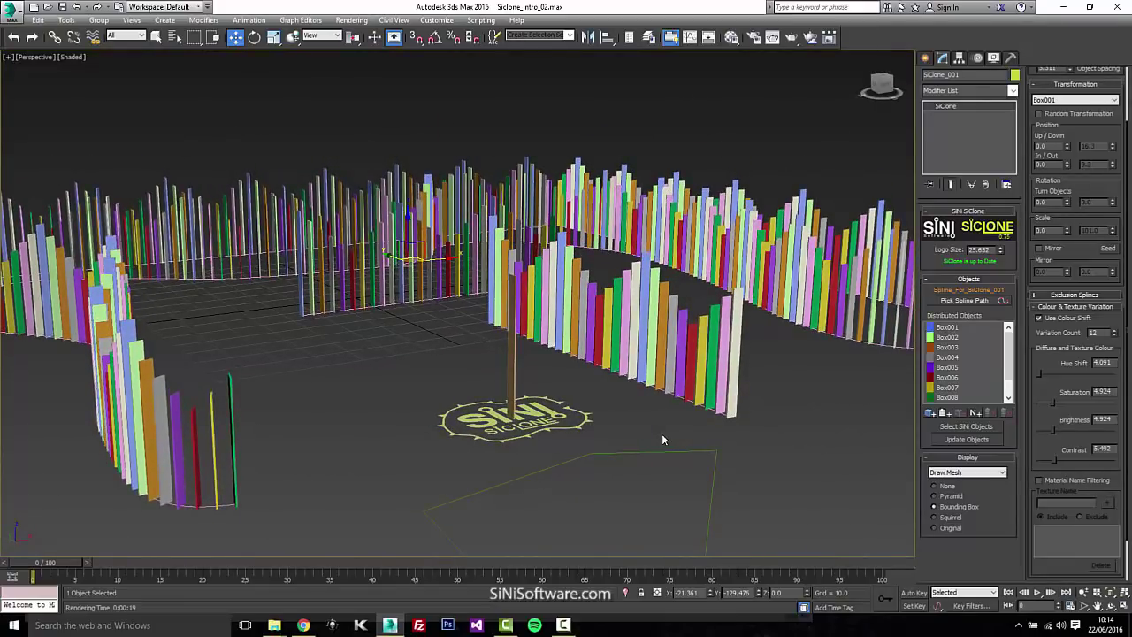
{"action": "left_click", "coordinate": [1057, 480]}
Add the texture name "carpaint" to the material filter's include list
{"action": "middle_click_drag", "start_coordinate": [556, 427], "coordinate": [603, 450]}
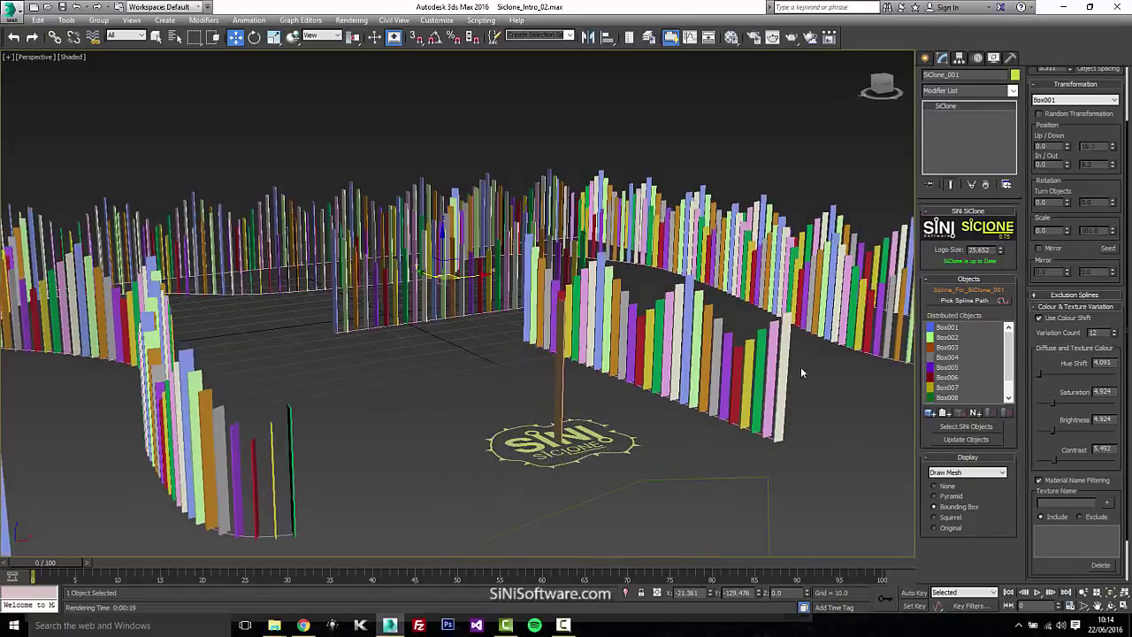
{"action": "left_click", "coordinate": [784, 373]}
{"action": "middle_click_drag", "start_coordinate": [830, 416], "coordinate": [805, 417]}
{"action": "scroll", "coordinate": [804, 416], "scroll_direction": "up", "scroll_amount": 2}
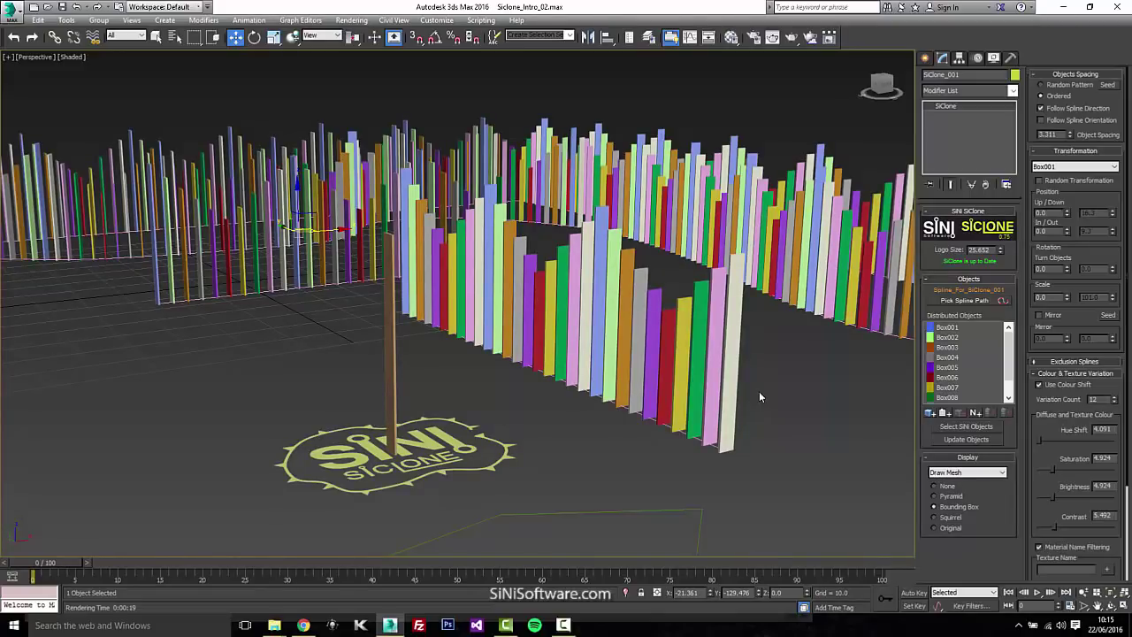
{"action": "middle_click_drag", "start_coordinate": [760, 392], "coordinate": [755, 383]}
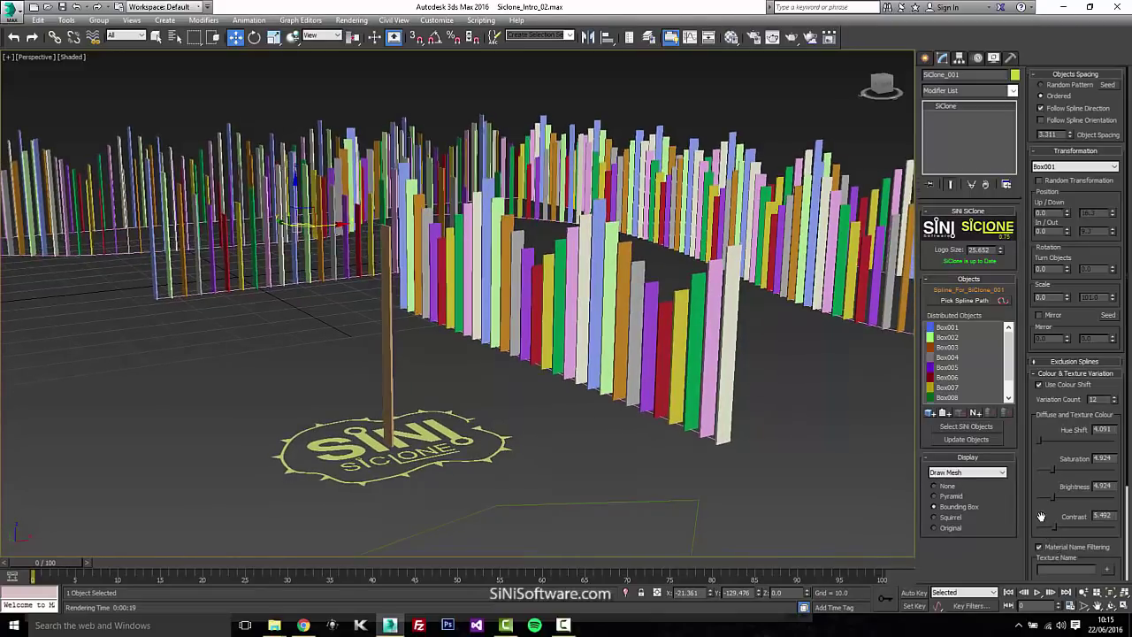
{"action": "scroll", "coordinate": [1041, 517], "scroll_direction": "down", "scroll_amount": 3}
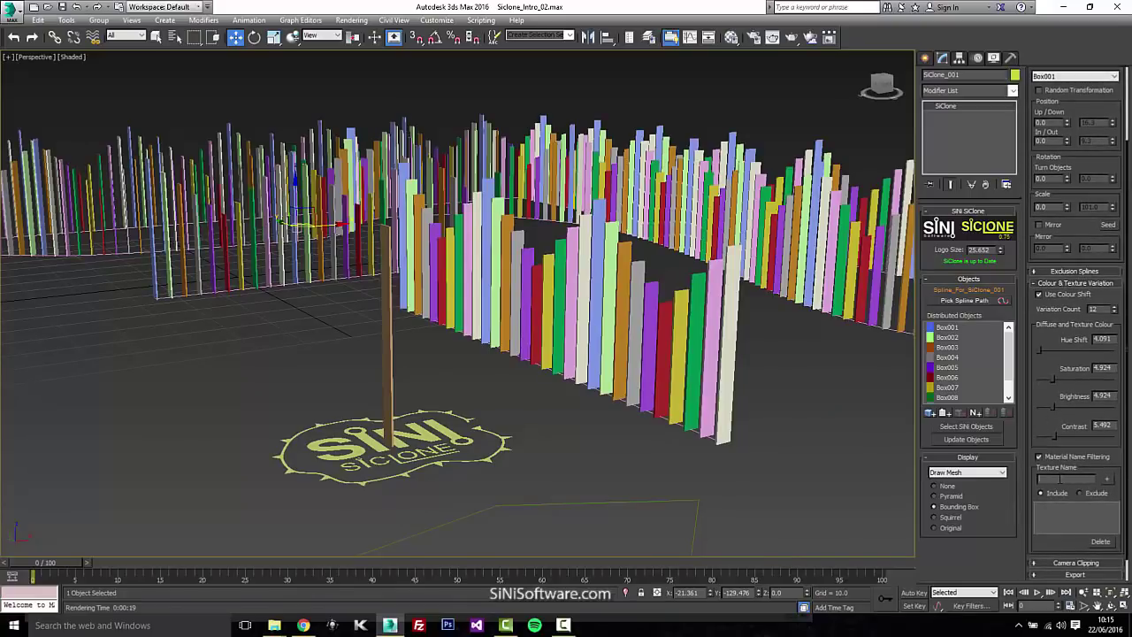
{"action": "type", "text": "col"}
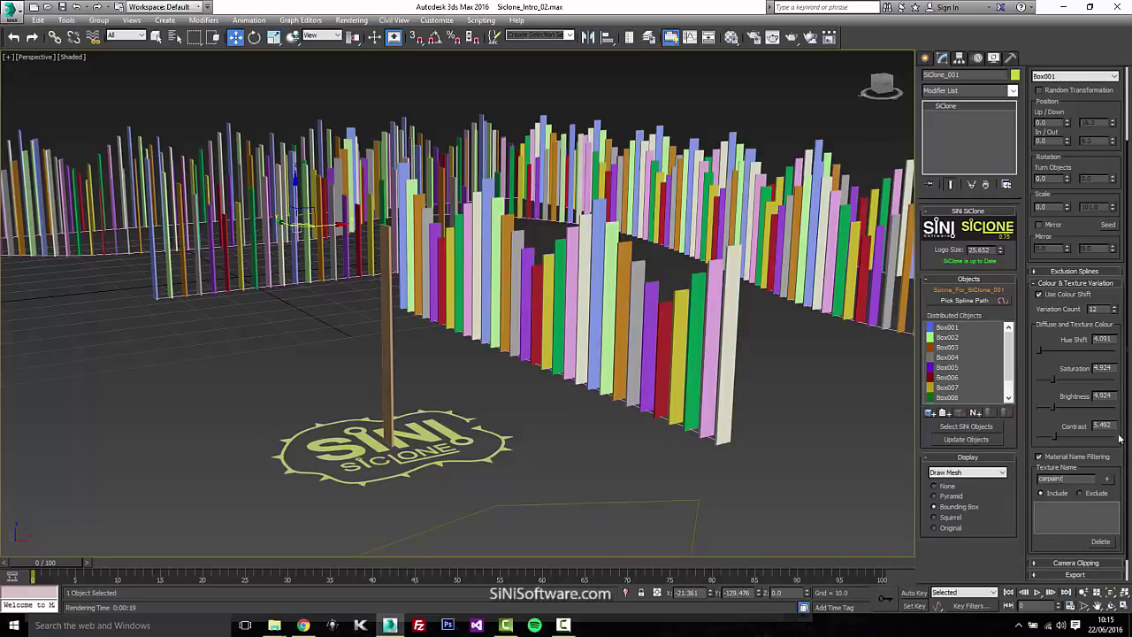
{"action": "left_click", "coordinate": [1108, 480]}
Turn off the colour shift and collapse the Colour & Texture Variation settings
{"action": "scroll", "coordinate": [1072, 542], "scroll_direction": "down", "scroll_amount": 1}
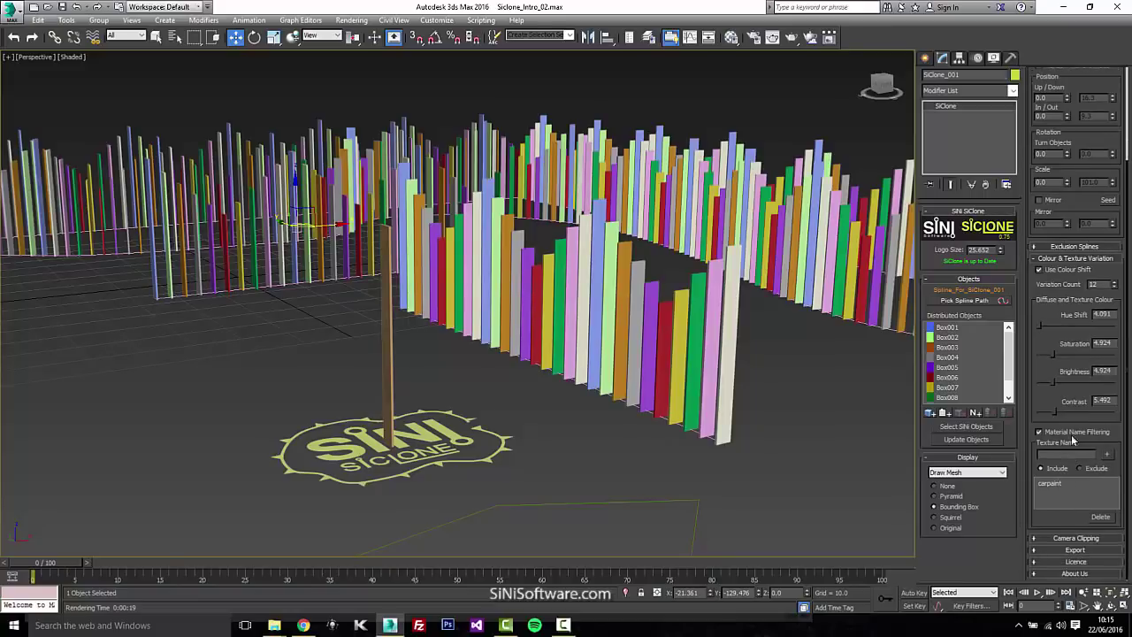
{"action": "left_click", "coordinate": [1041, 270]}
{"action": "left_click", "coordinate": [1066, 260]}
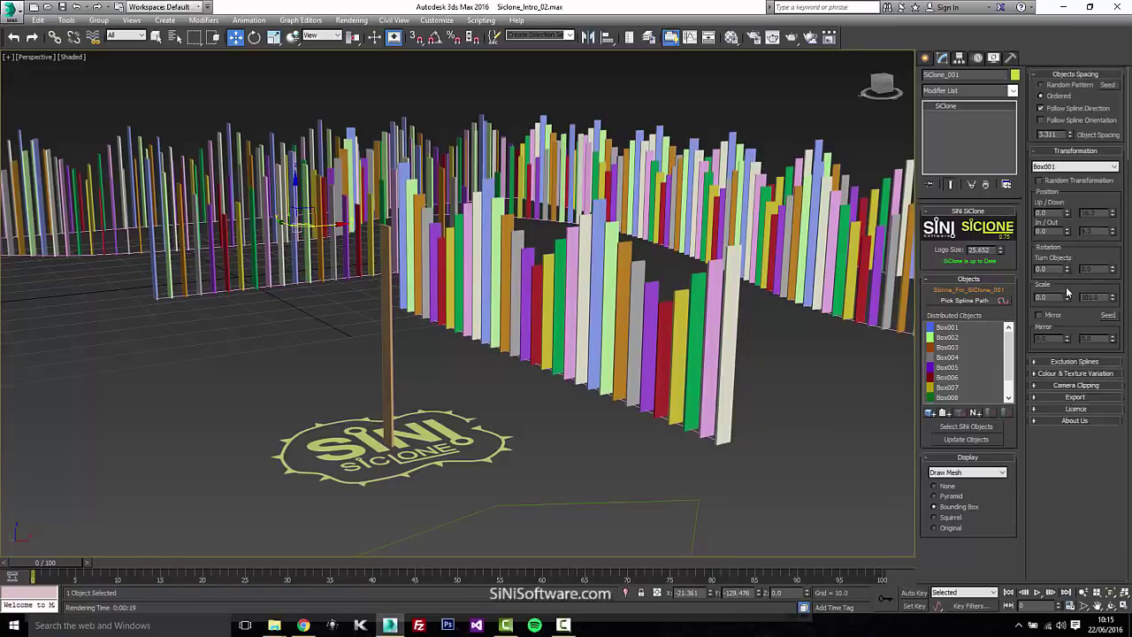
Show the SiClone export options and export the distributed planks as multiple objects
{"action": "left_click", "coordinate": [1073, 399]}
{"action": "middle_click_drag", "start_coordinate": [659, 324], "coordinate": [726, 347], "text": "alt"}
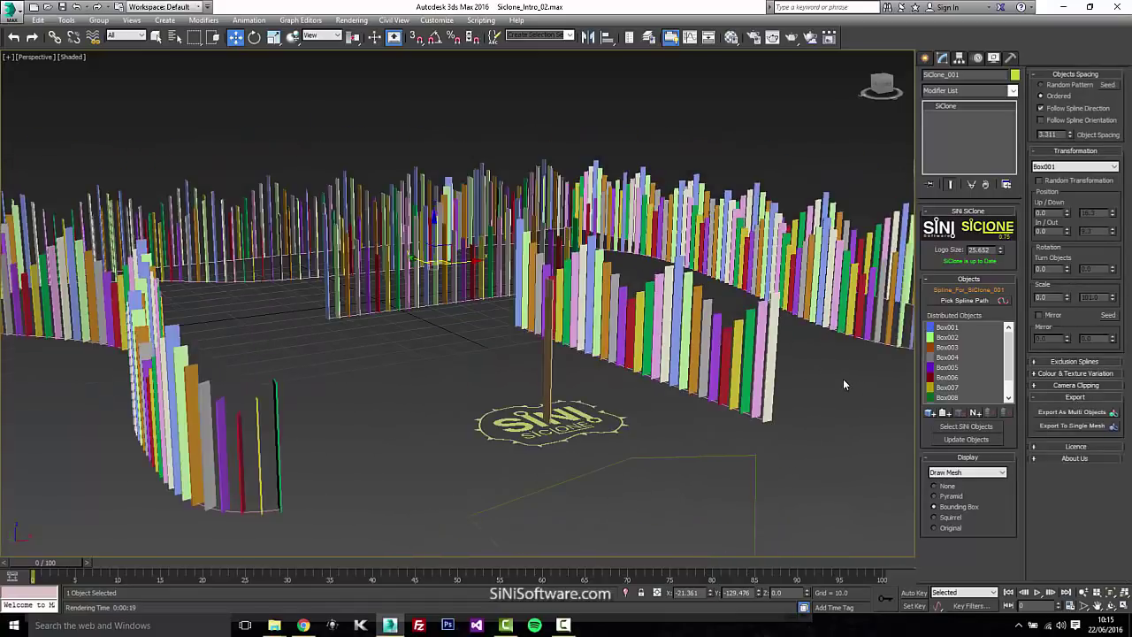
{"action": "scroll", "coordinate": [843, 378], "scroll_direction": "up", "scroll_amount": 3}
{"action": "scroll", "coordinate": [791, 375], "scroll_direction": "down", "scroll_amount": 5}
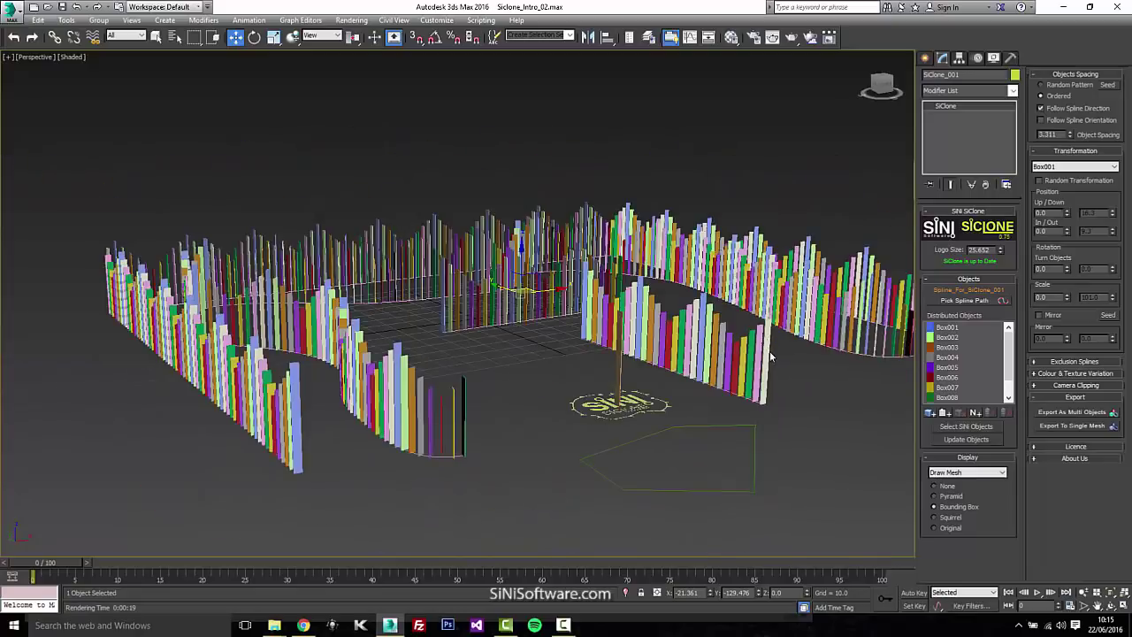
{"action": "scroll", "coordinate": [766, 337], "scroll_direction": "up", "scroll_amount": 5}
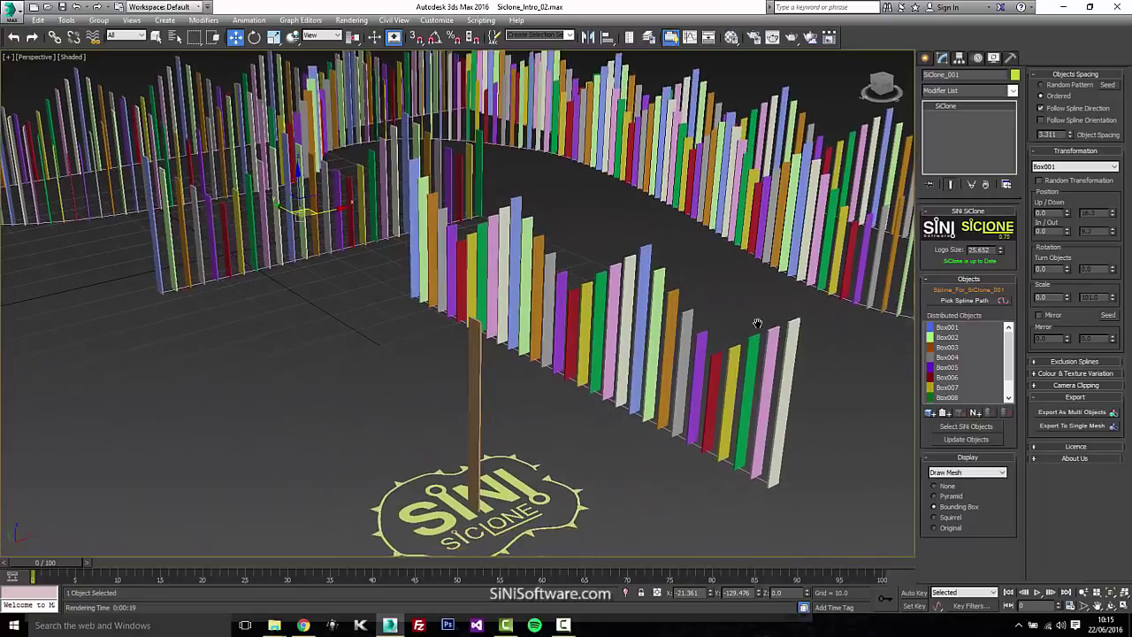
{"action": "scroll", "coordinate": [777, 346], "scroll_direction": "down", "scroll_amount": 3}
{"action": "middle_click_drag", "start_coordinate": [778, 348], "coordinate": [739, 297]}
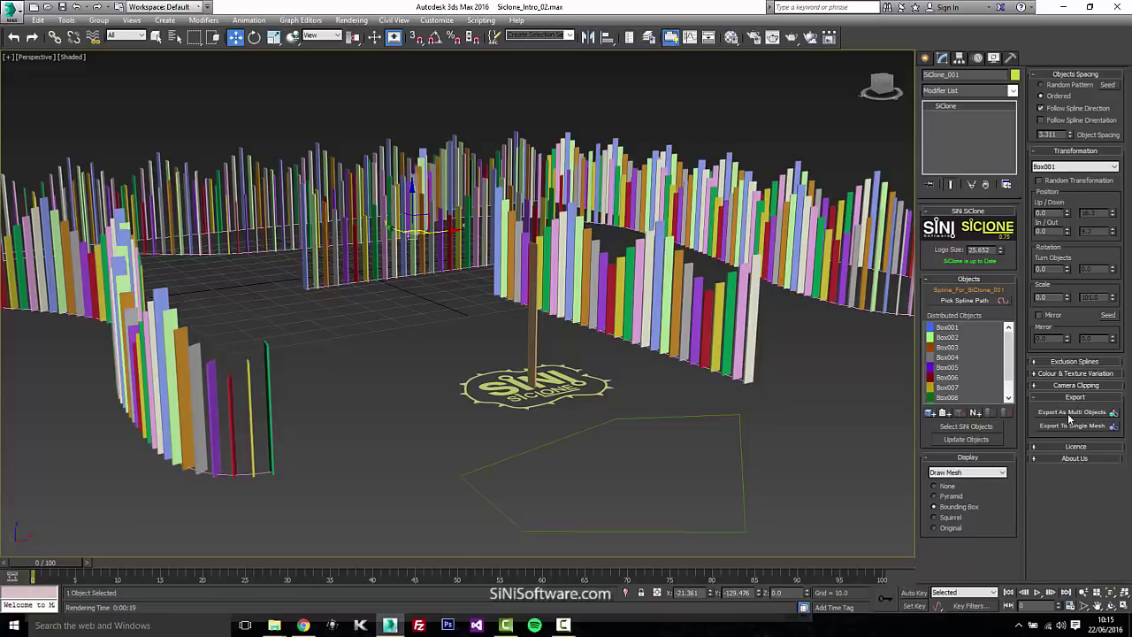
{"action": "left_click", "coordinate": [1071, 413]}
Select an exported plank near the free end of the front row and examine the exported fence from another angle
{"action": "left_click", "coordinate": [735, 340]}
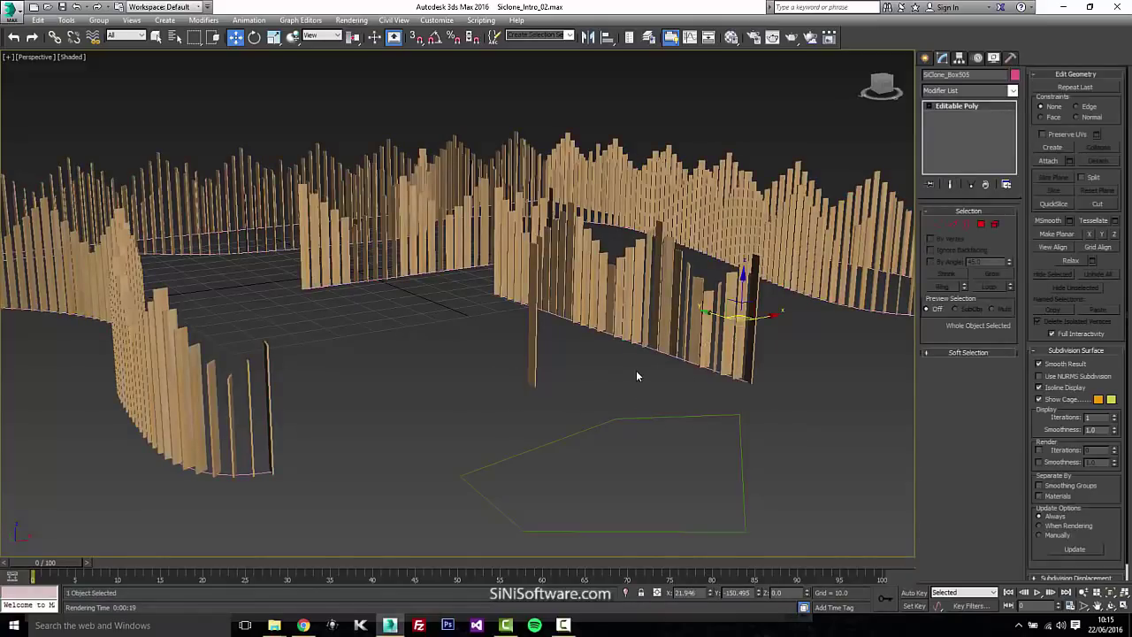
{"action": "middle_click_drag", "start_coordinate": [636, 374], "coordinate": [687, 455], "text": "alt"}
{"action": "scroll", "coordinate": [688, 454], "scroll_direction": "down", "scroll_amount": 2}
{"action": "middle_click_drag", "start_coordinate": [550, 319], "coordinate": [603, 358], "text": "alt"}
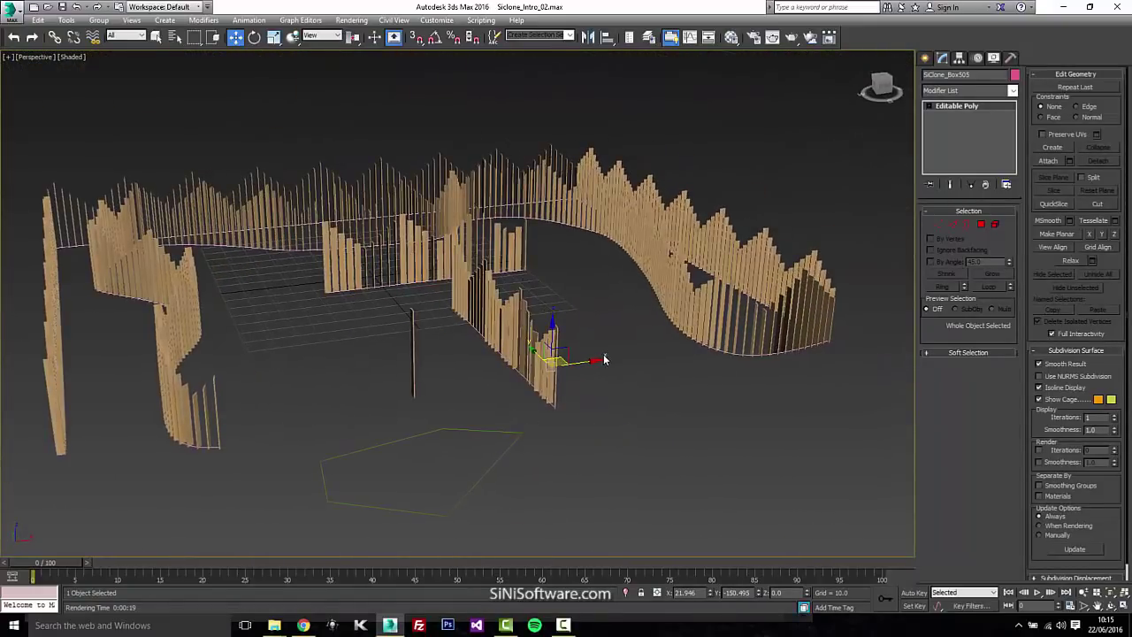